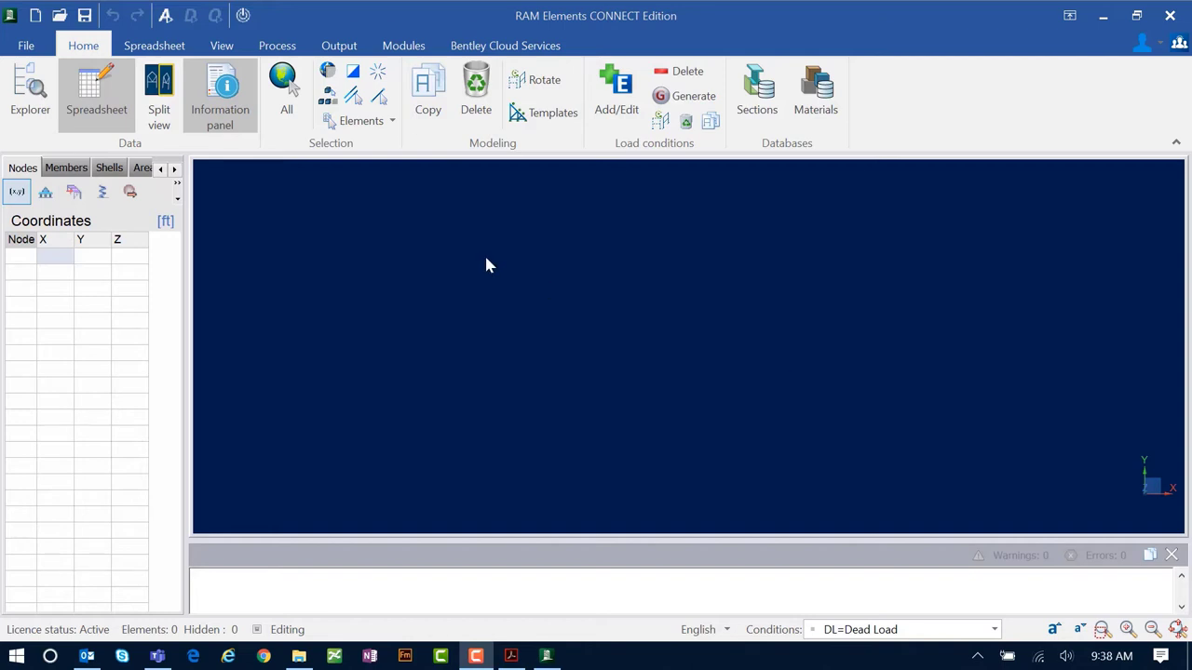
# - Open the standalone retaining wall design module
pyautogui.click(396, 48)
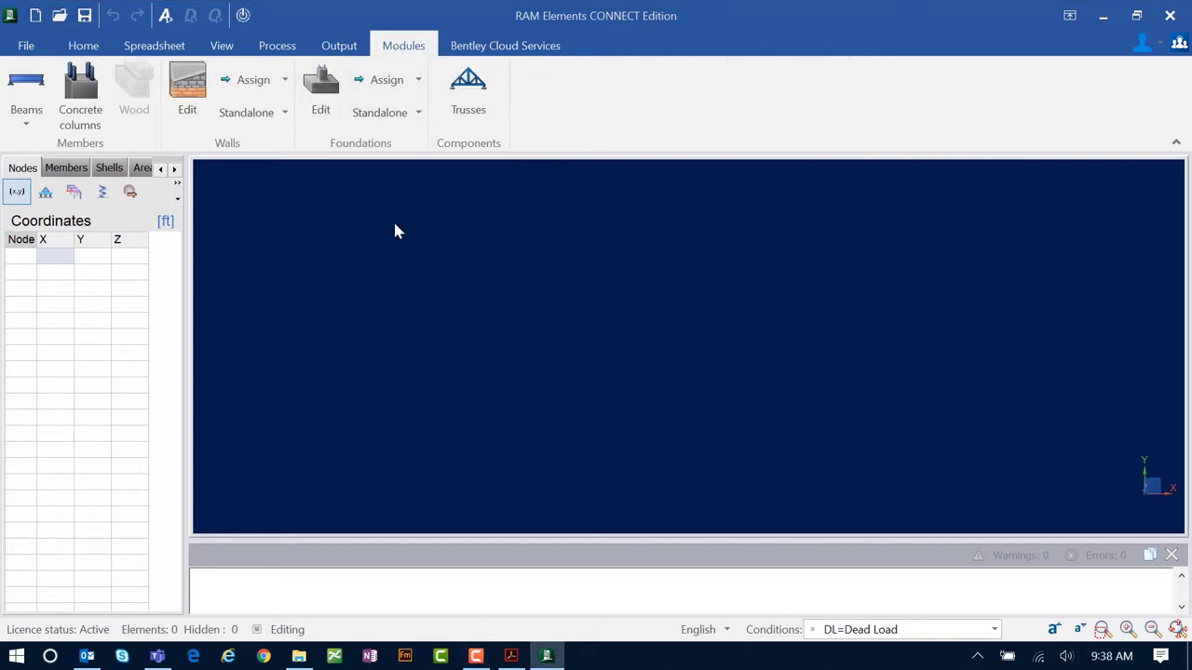
pyautogui.click(254, 114)
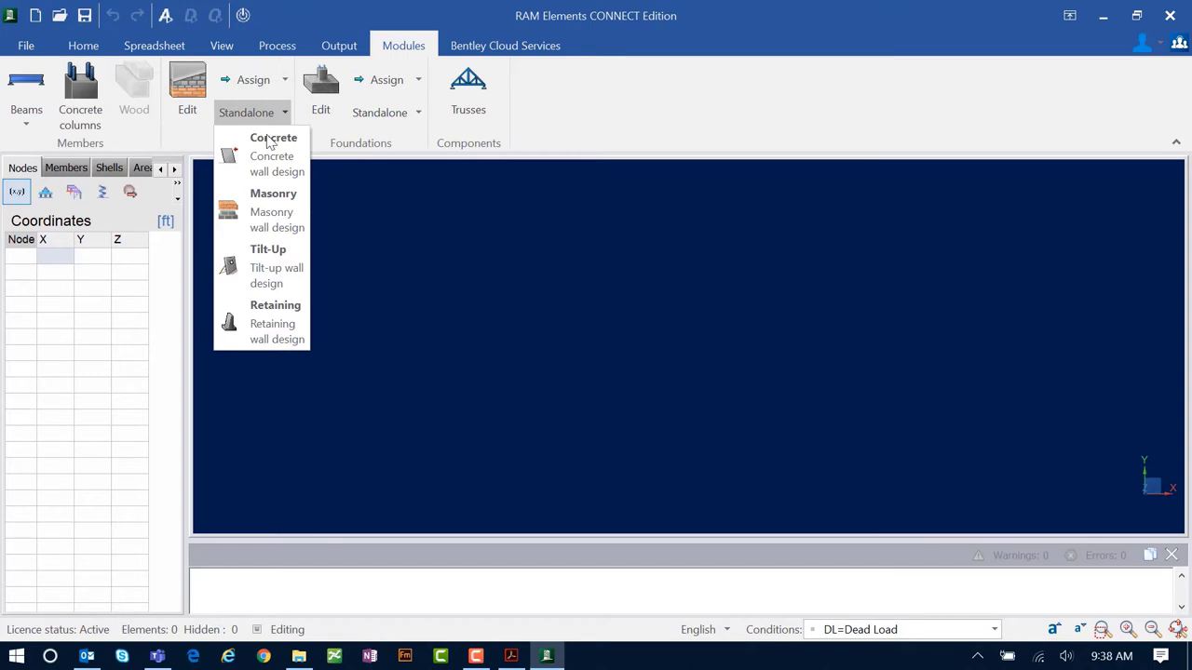
pyautogui.click(275, 330)
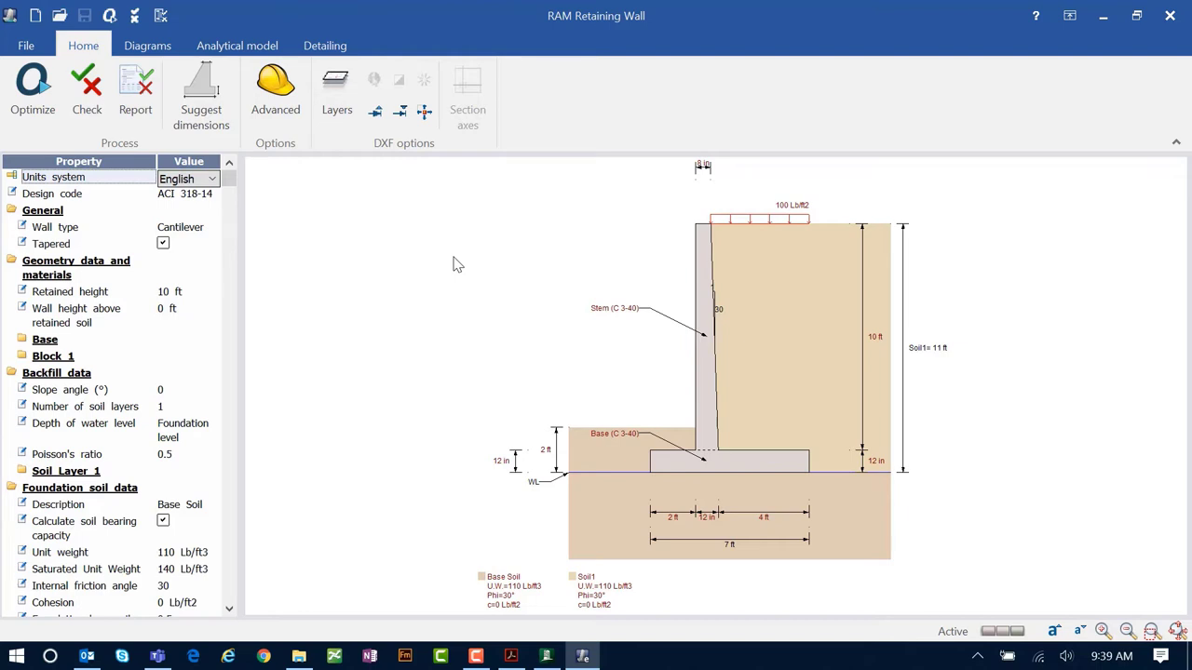
# - Inspect the stem's material field in the wall drawing and review the available unit systems
pyautogui.click(619, 317)
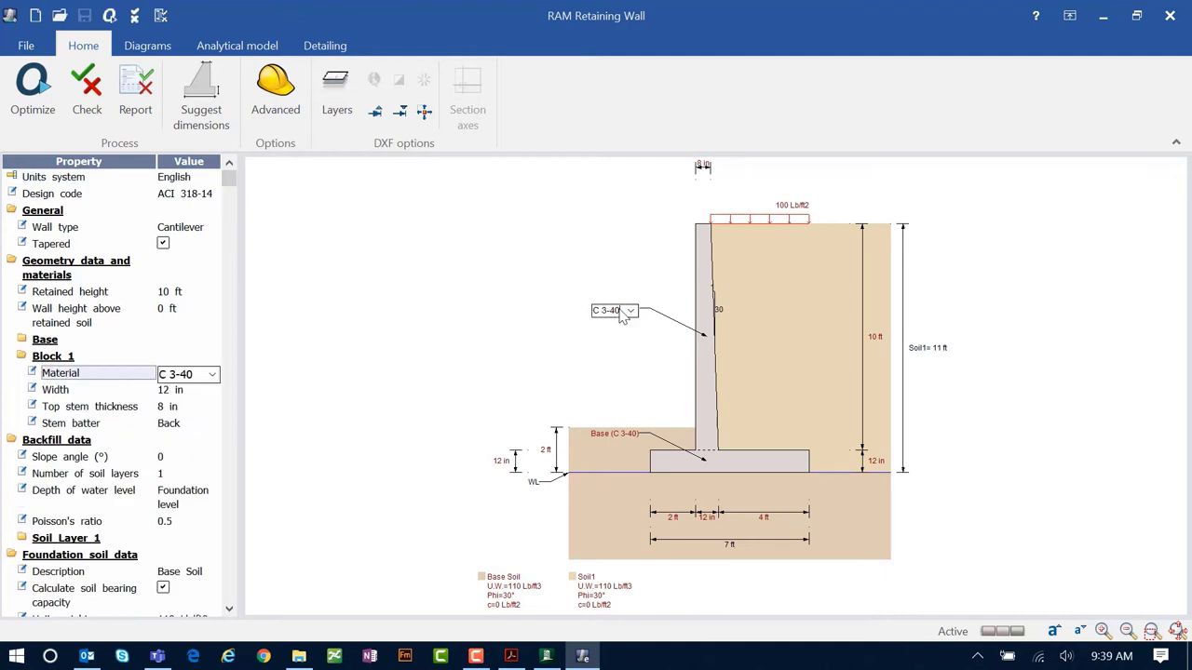
pyautogui.click(544, 332)
pyautogui.click(204, 184)
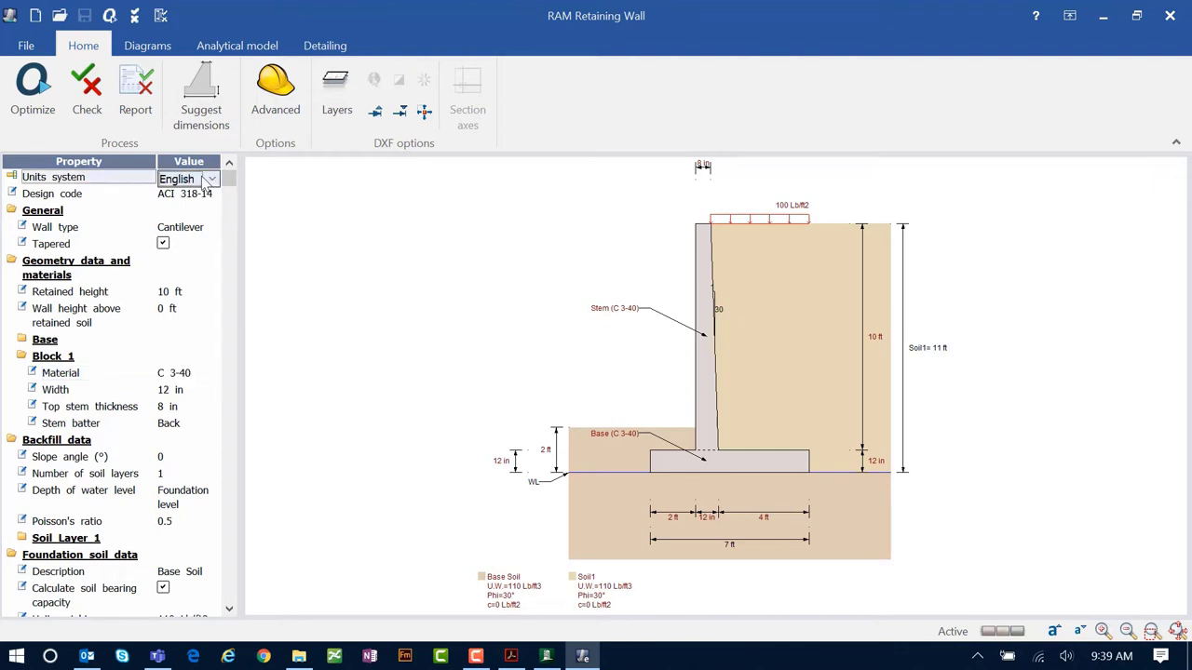
pyautogui.click(213, 181)
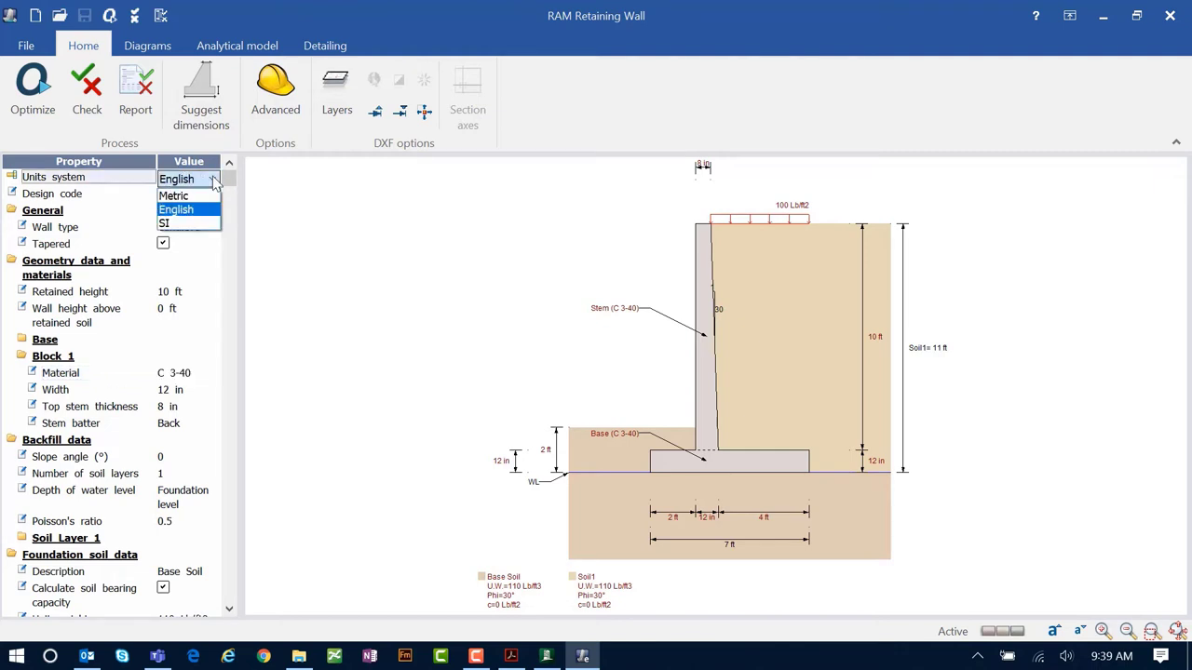
pyautogui.click(213, 182)
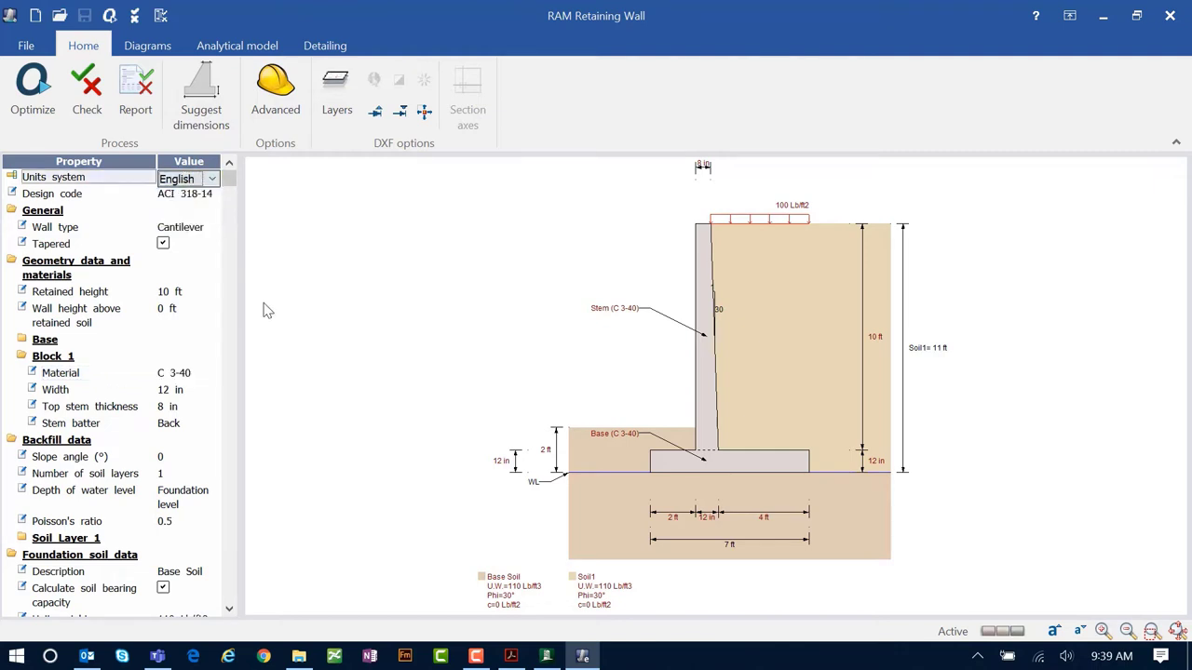
# - Review the available design codes and wall types for the retaining wall
pyautogui.click(213, 197)
pyautogui.click(213, 197)
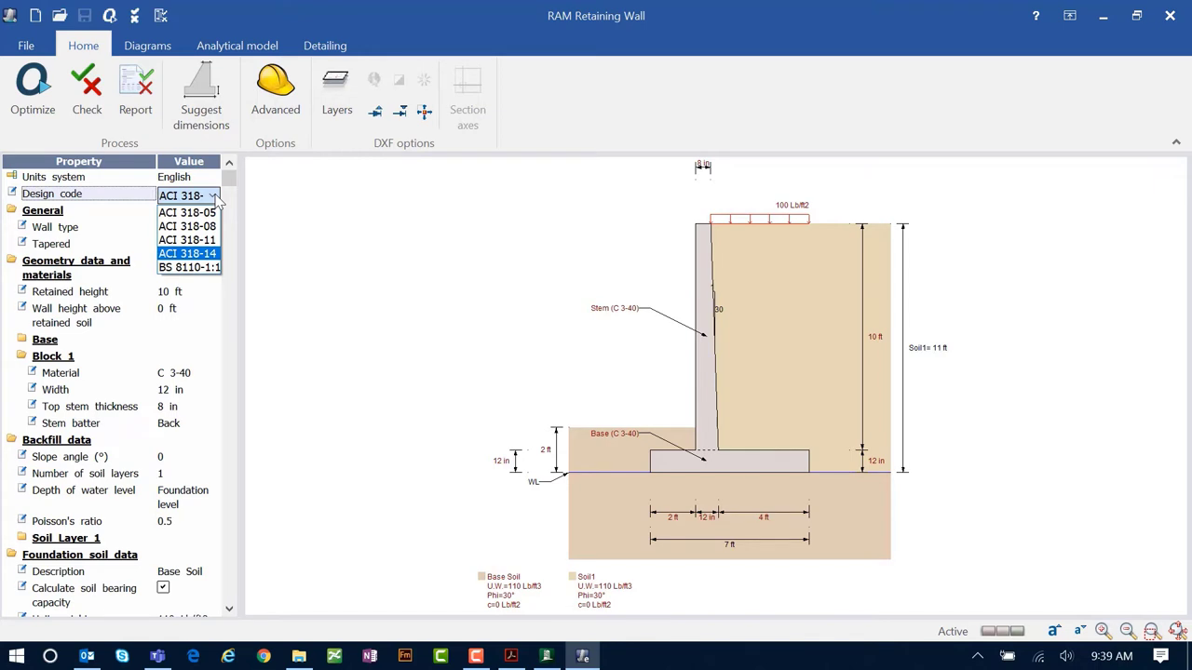
pyautogui.click(216, 197)
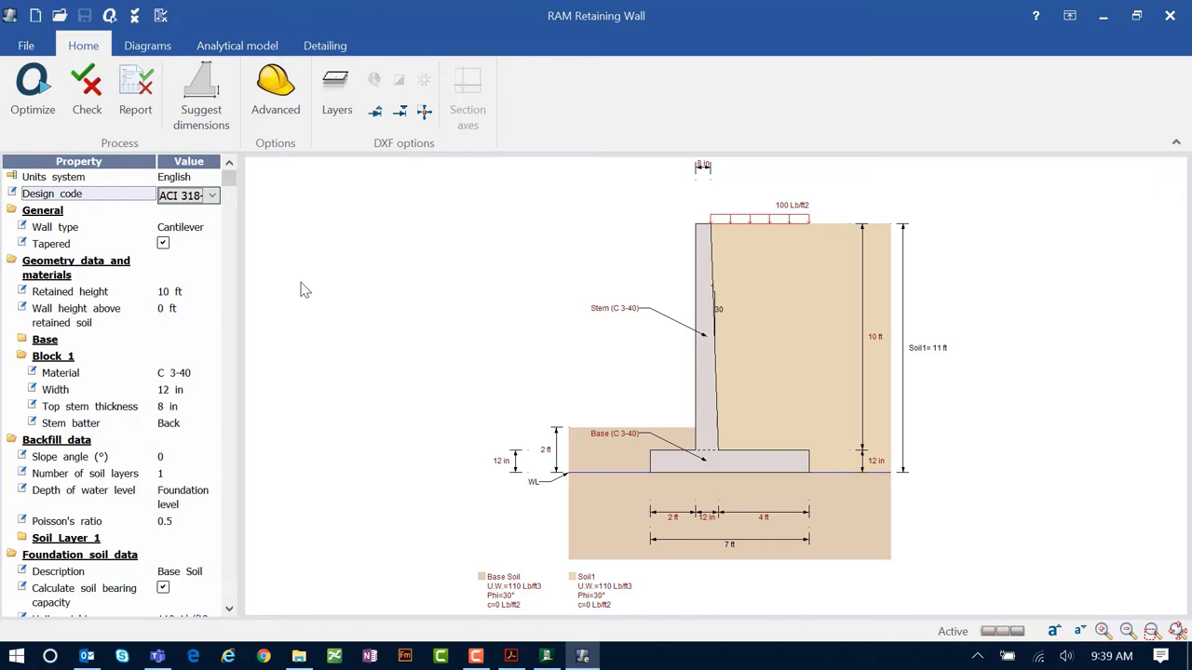
pyautogui.click(213, 231)
pyautogui.click(213, 230)
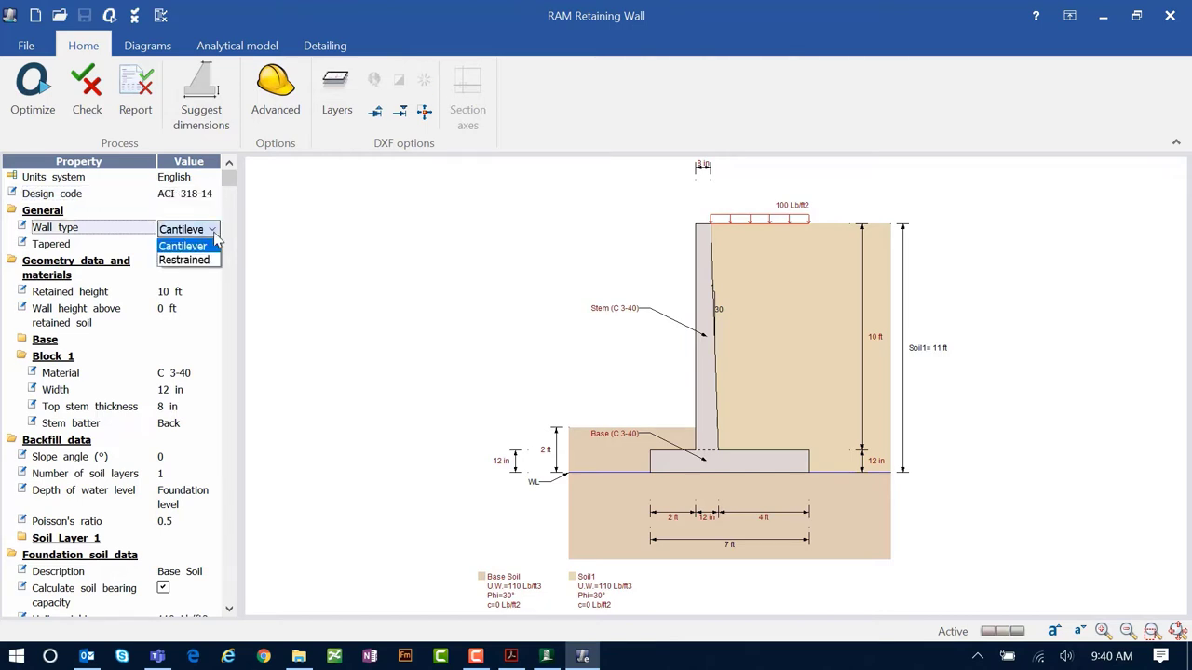
pyautogui.click(214, 235)
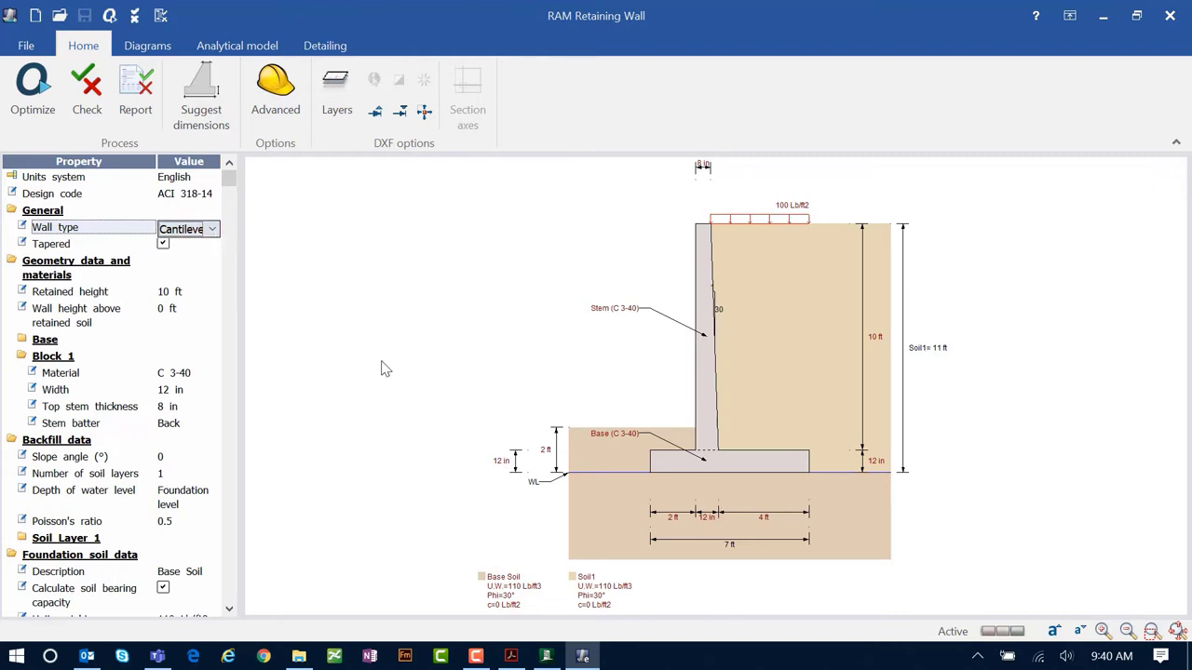
# - Turn off the tapered stem option and set the retained height to 6 ft
pyautogui.click(163, 244)
pyautogui.click(163, 245)
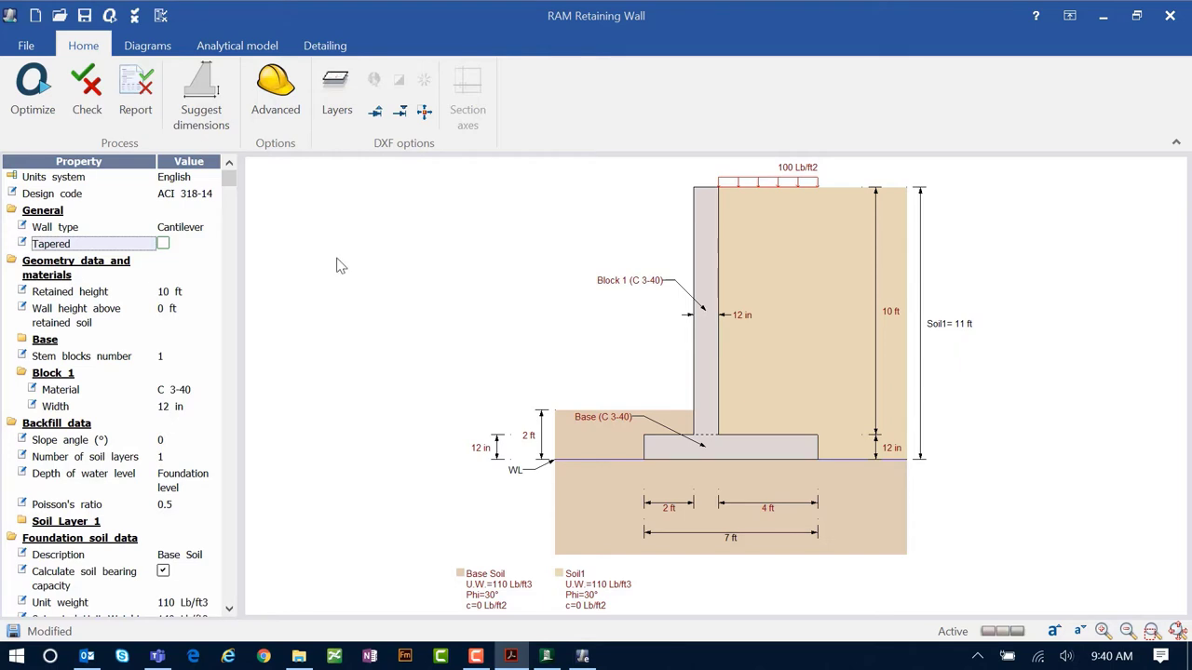
pyautogui.click(173, 296)
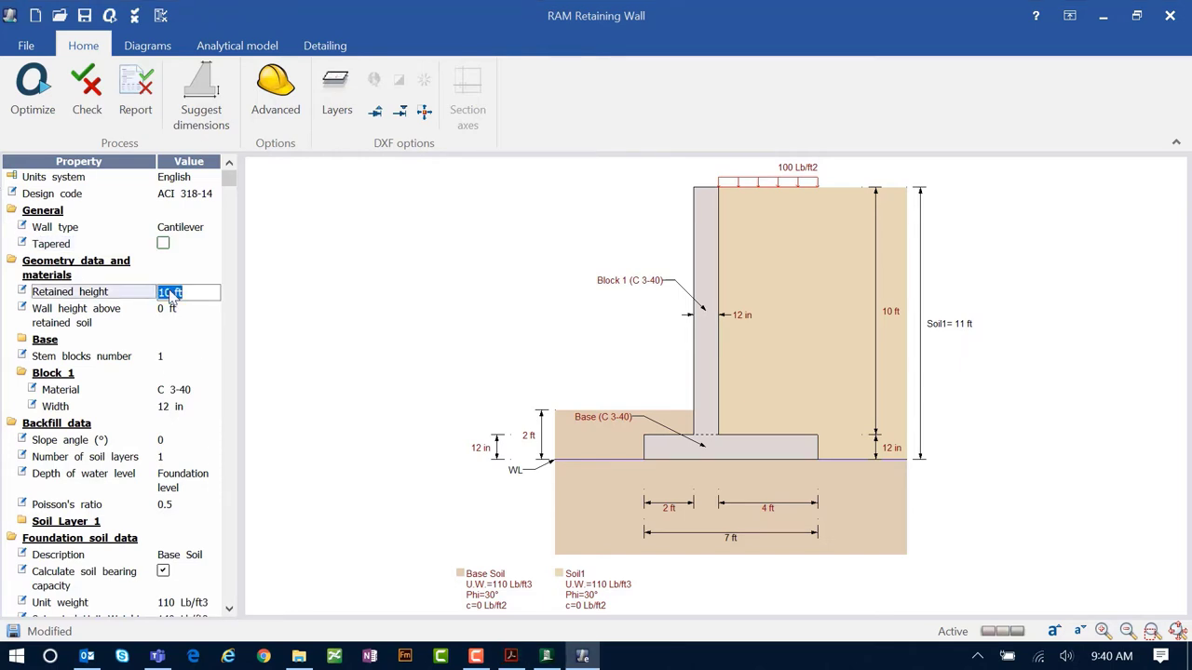
pyautogui.write('6')
pyautogui.press('Tab')
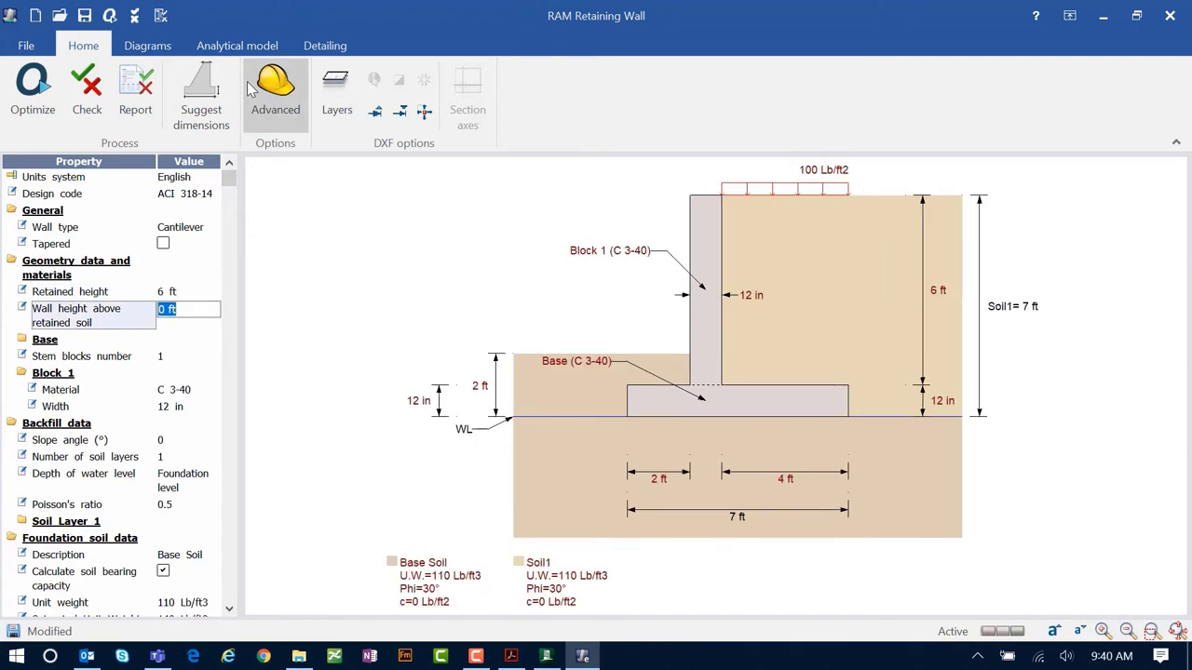
# - Set the wall height above retained soil to 3.5 ft and the number of stem blocks to 2
pyautogui.write('3.5')
pyautogui.press('Tab')
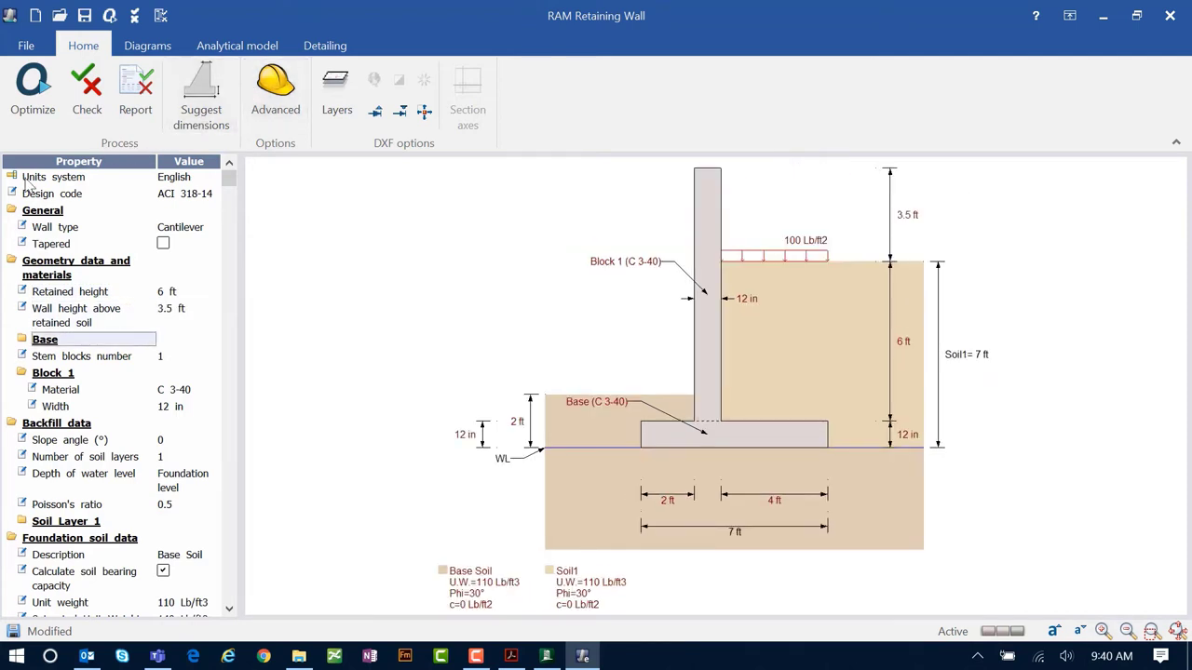
pyautogui.click(162, 358)
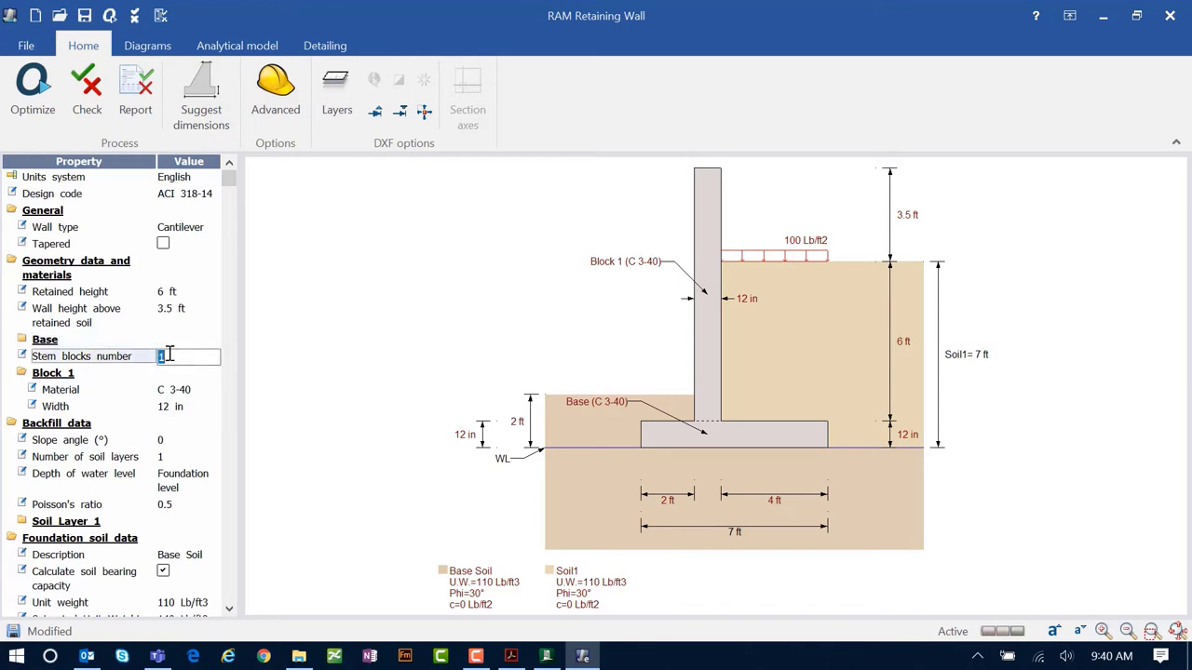
pyautogui.write('2')
pyautogui.press('Tab')
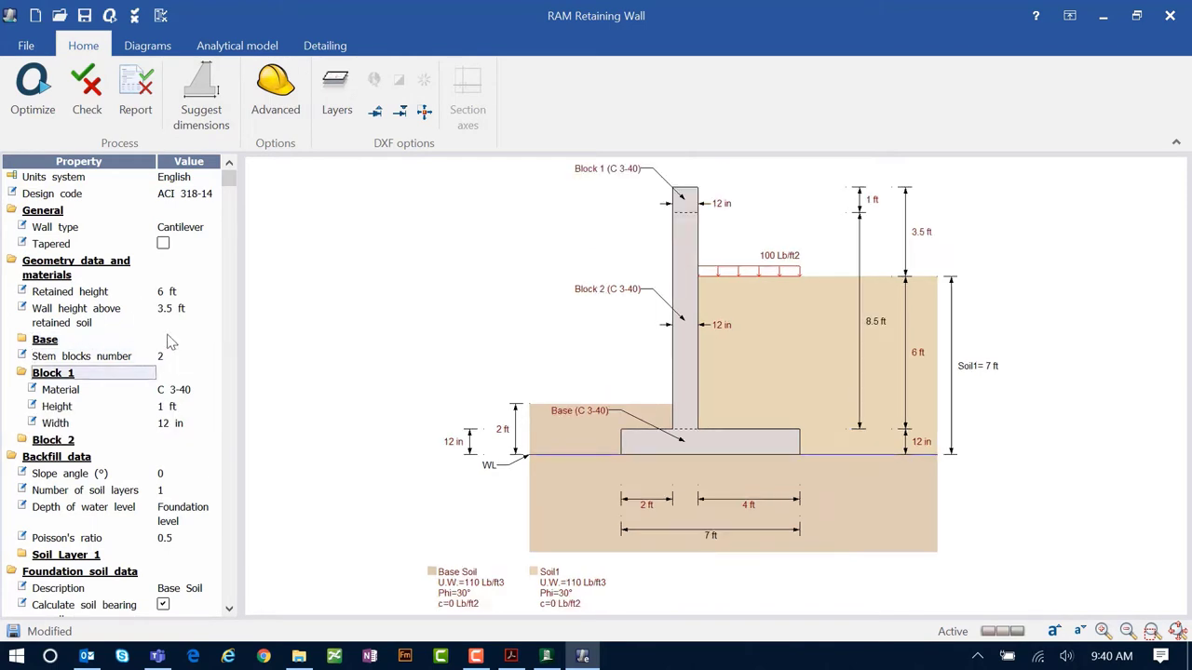
# - Set the toe-side base depth to 3.5 ft and briefly try the Consider Key option for the base
pyautogui.doubleClick(44, 341)
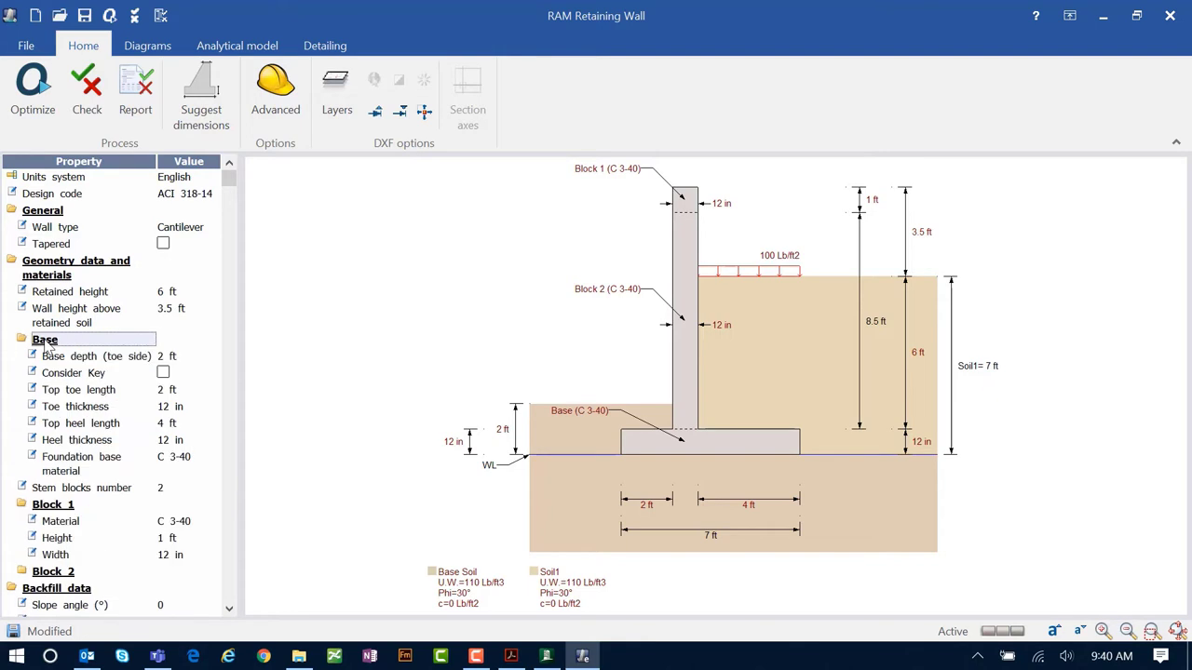
pyautogui.click(175, 357)
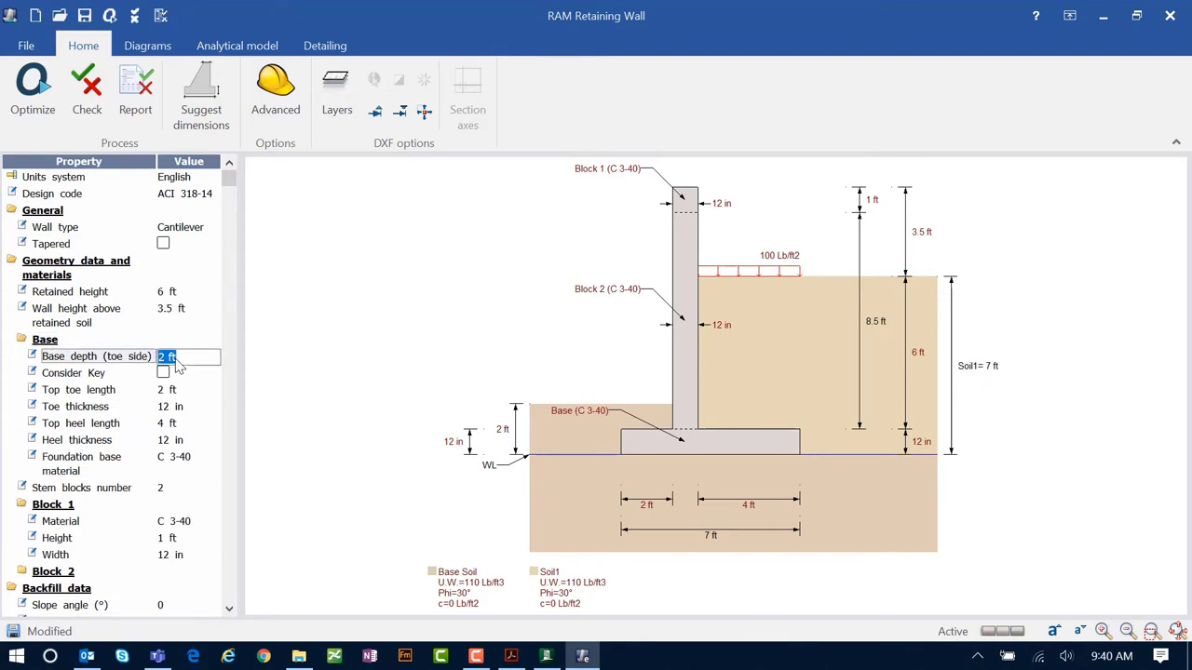
pyautogui.write('3.5')
pyautogui.press('Return')
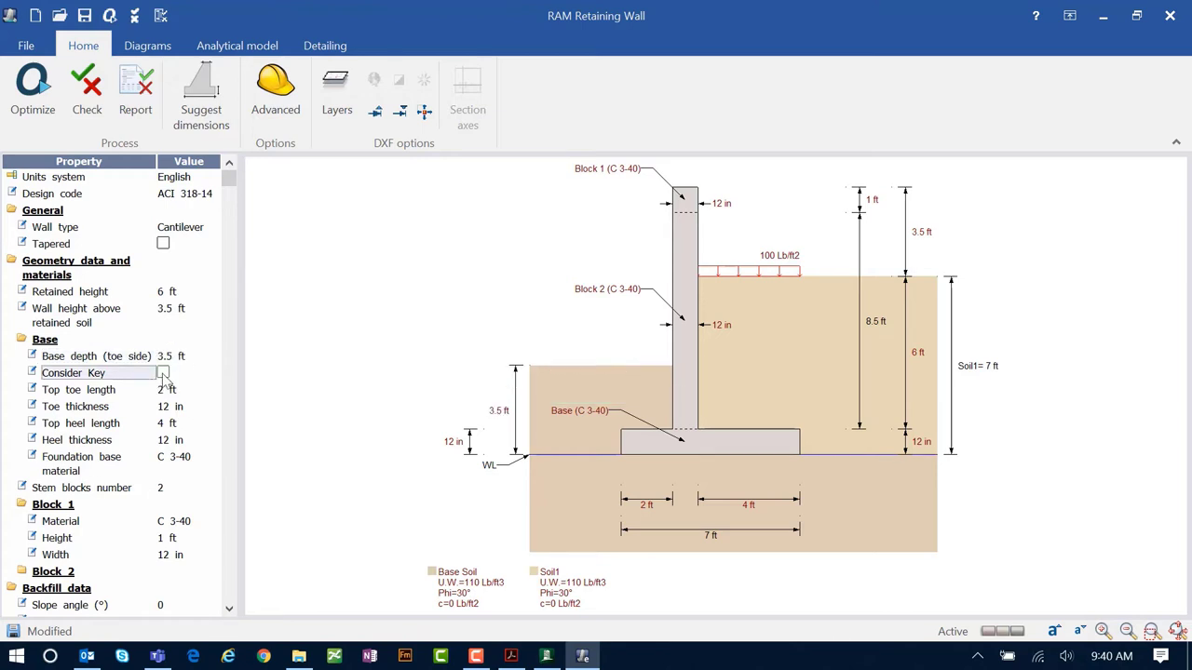
pyautogui.click(163, 374)
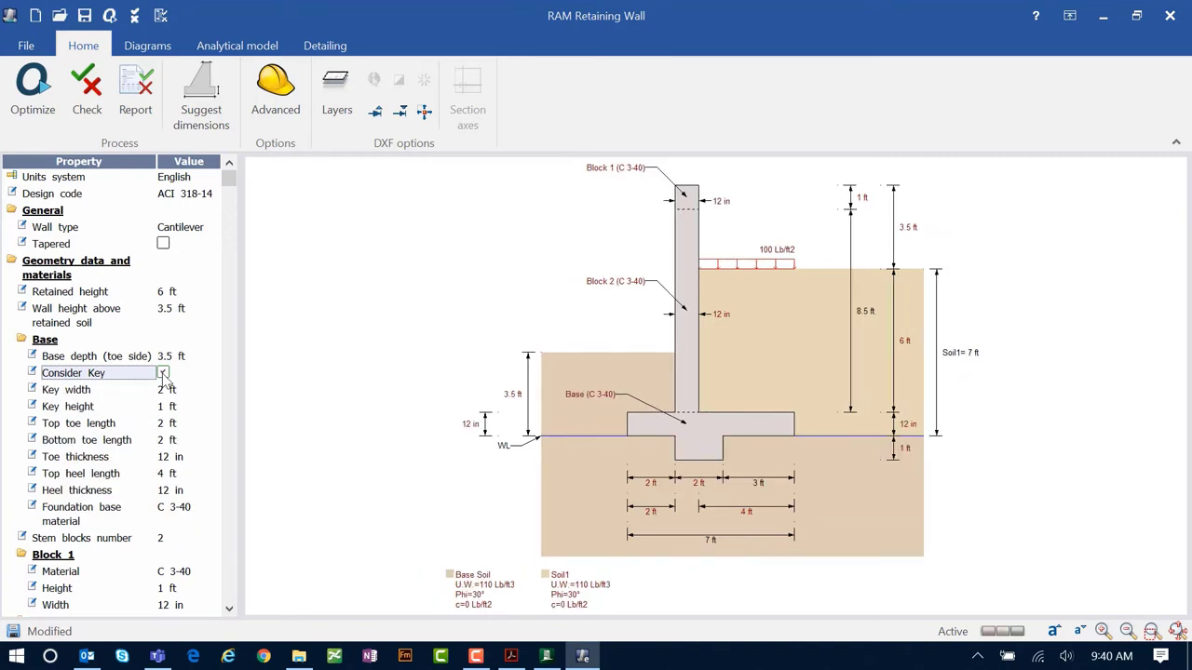
pyautogui.click(163, 373)
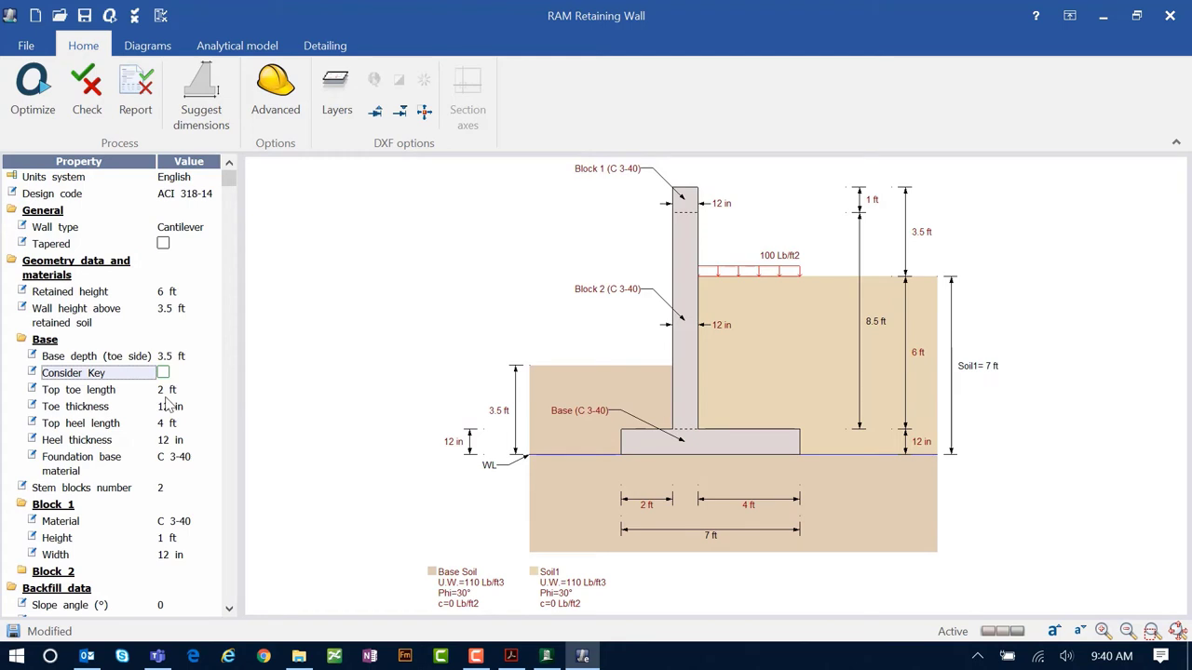
# - Set the base's top toe length to 1.5 ft and both the toe and heel thicknesses to 16 in
pyautogui.click(164, 397)
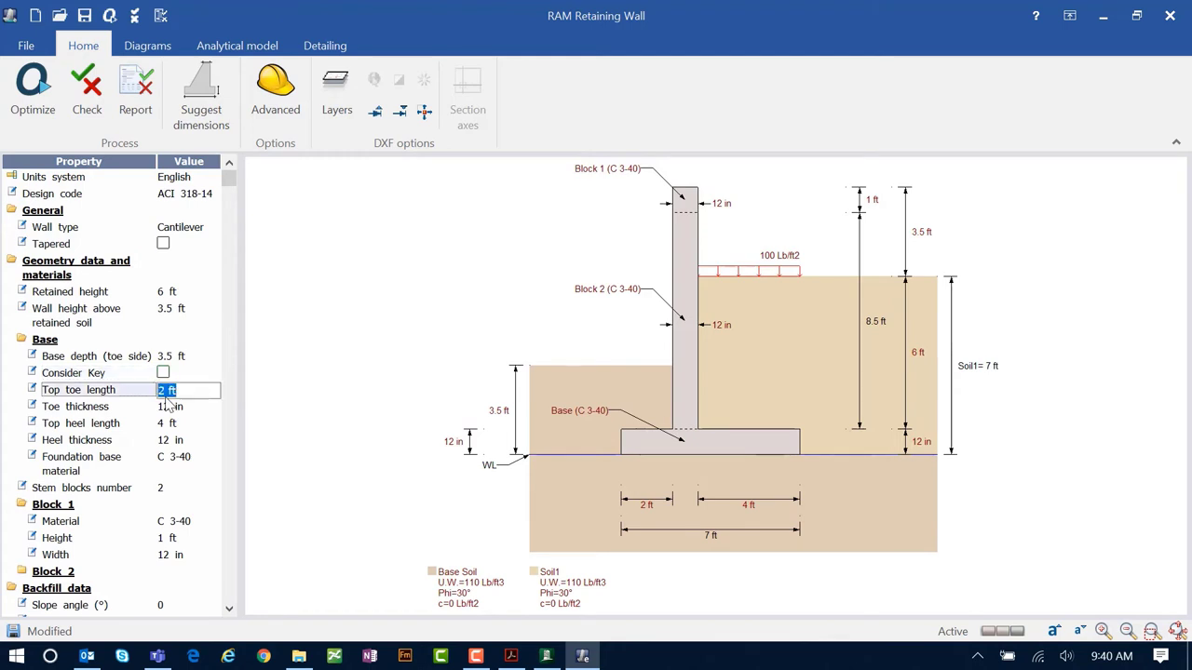
pyautogui.write('1.5')
pyautogui.click(166, 402)
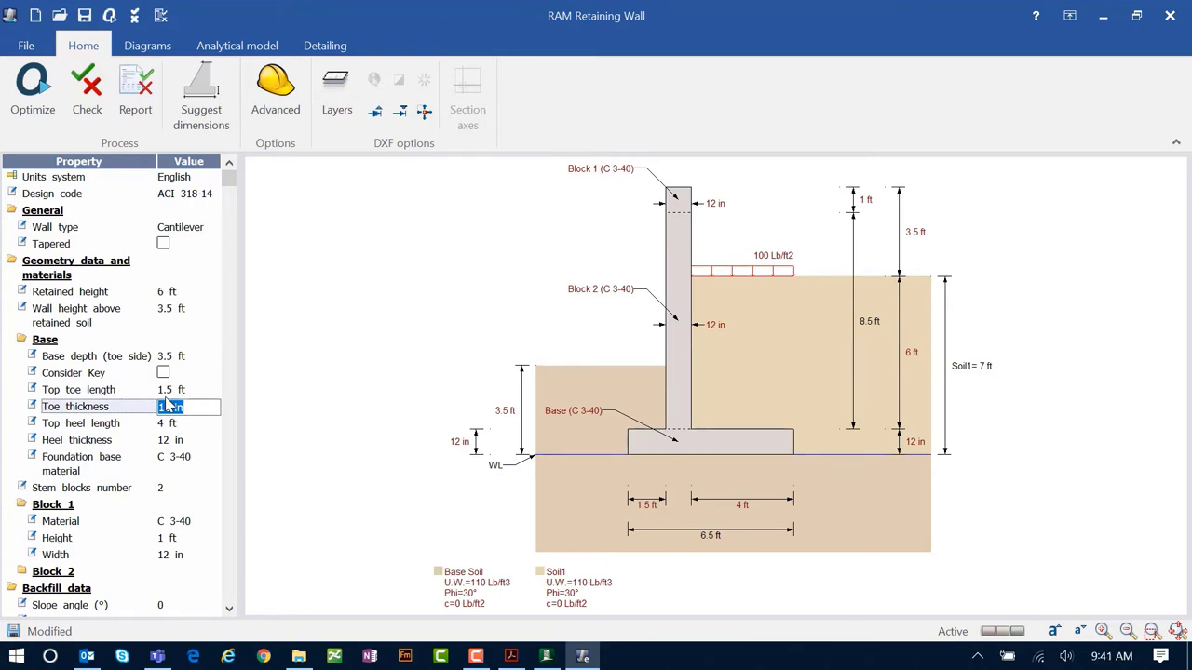
pyautogui.write('16')
pyautogui.press('Tab')
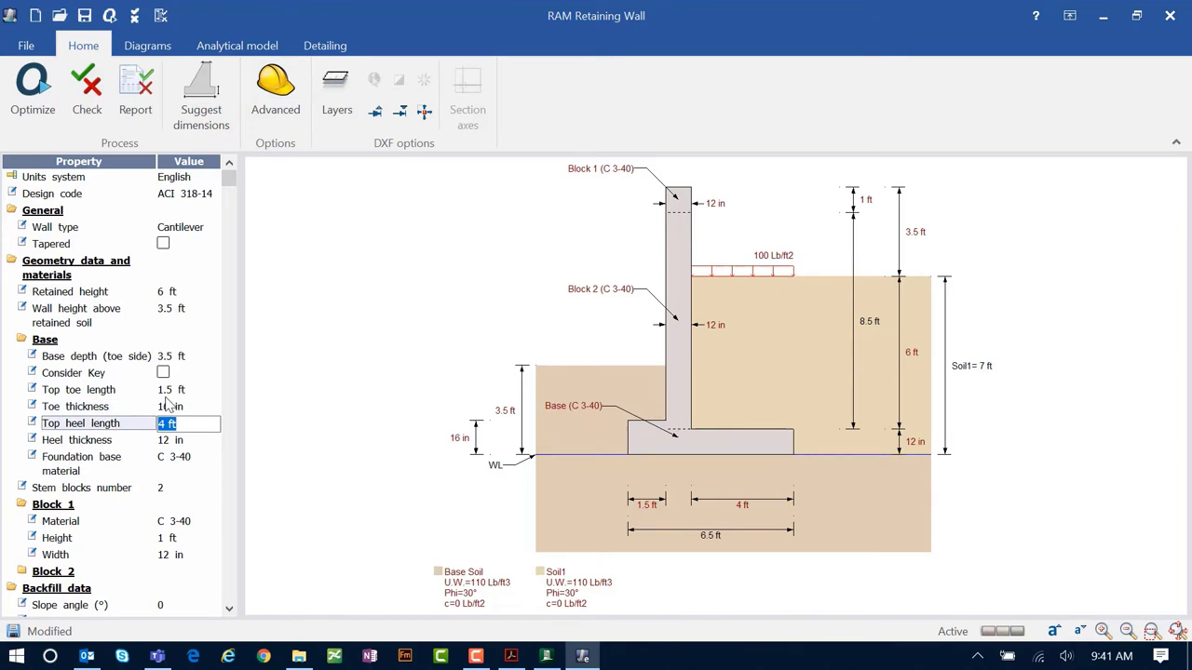
pyautogui.press('Tab')
pyautogui.write('16')
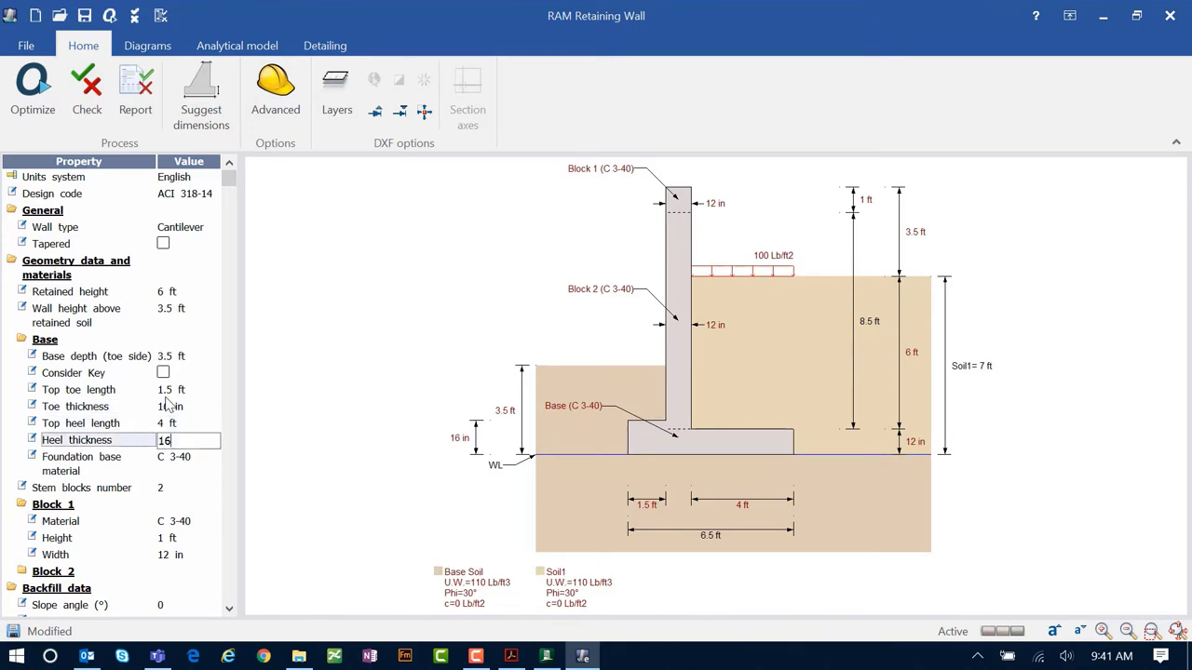
pyautogui.press('Tab')
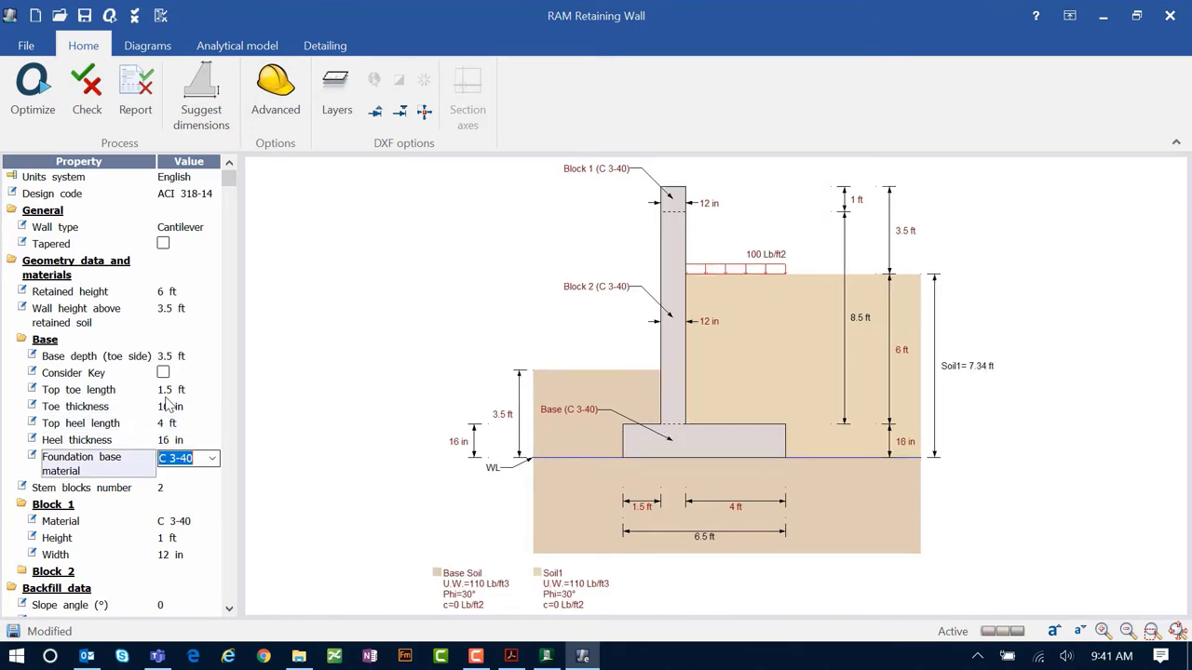
# - Assign the reinforced concrete material C 4-60 from the United States RC table to the foundation base
pyautogui.click(213, 459)
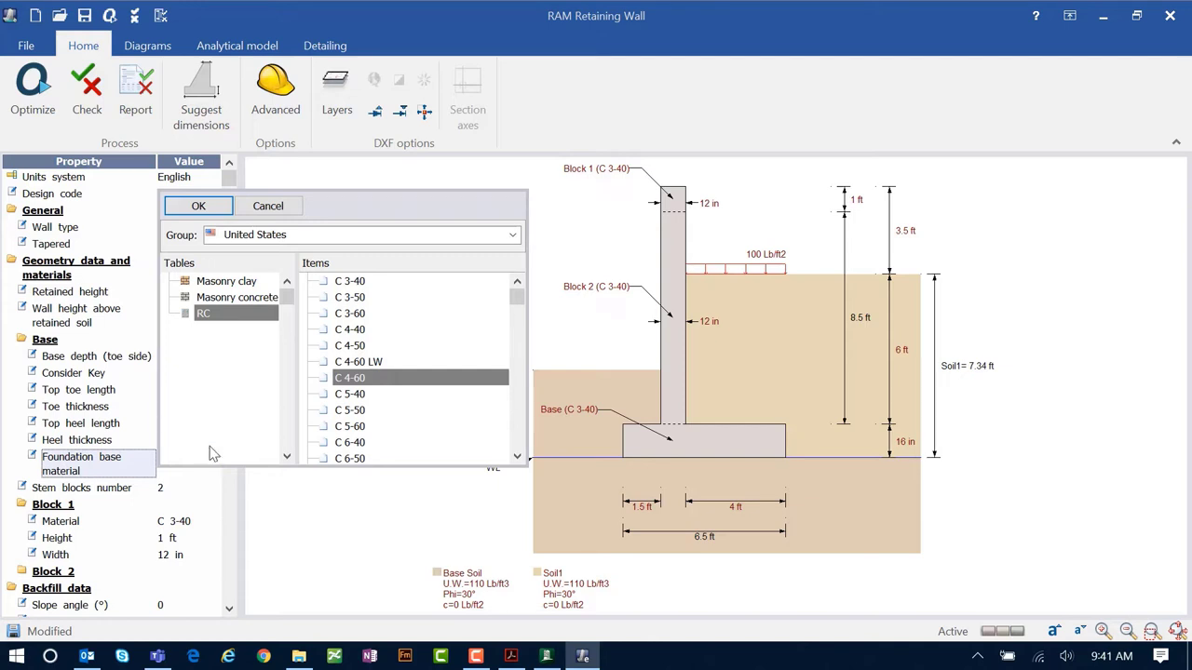
pyautogui.click(202, 317)
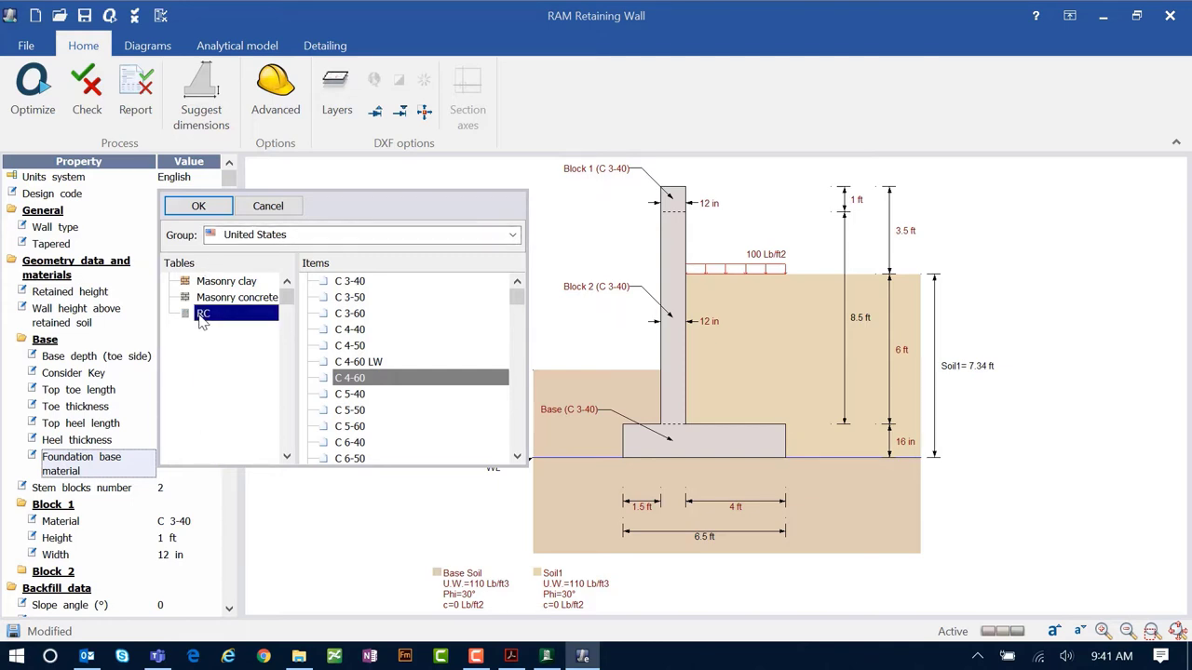
pyautogui.click(346, 382)
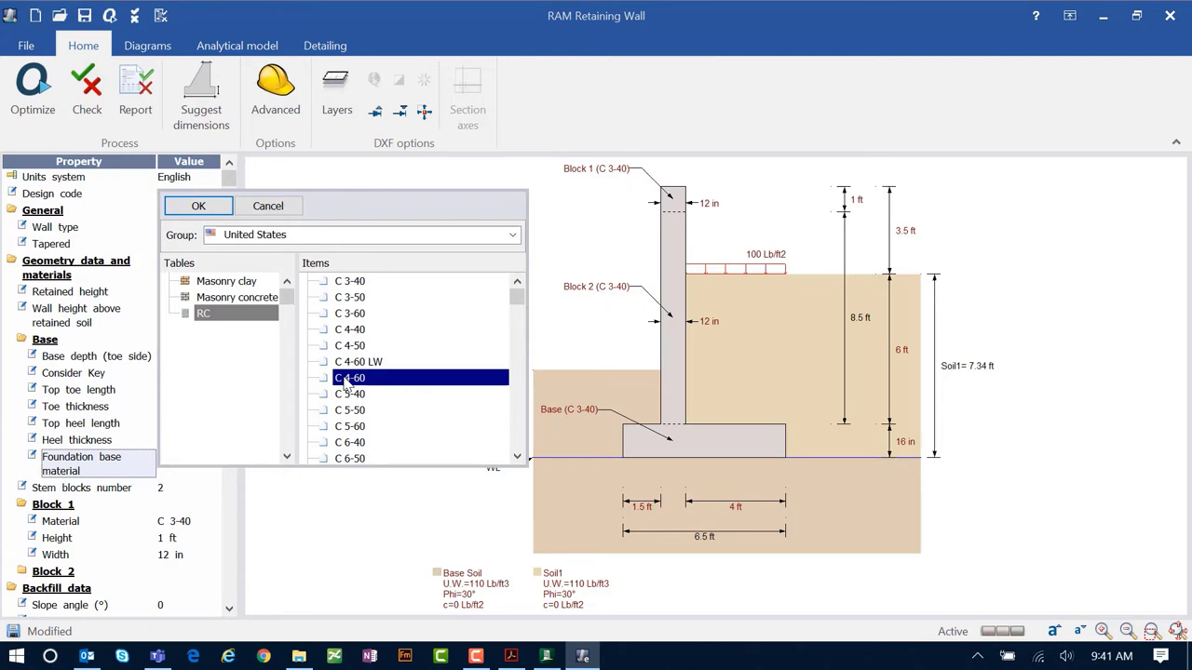
pyautogui.click(182, 206)
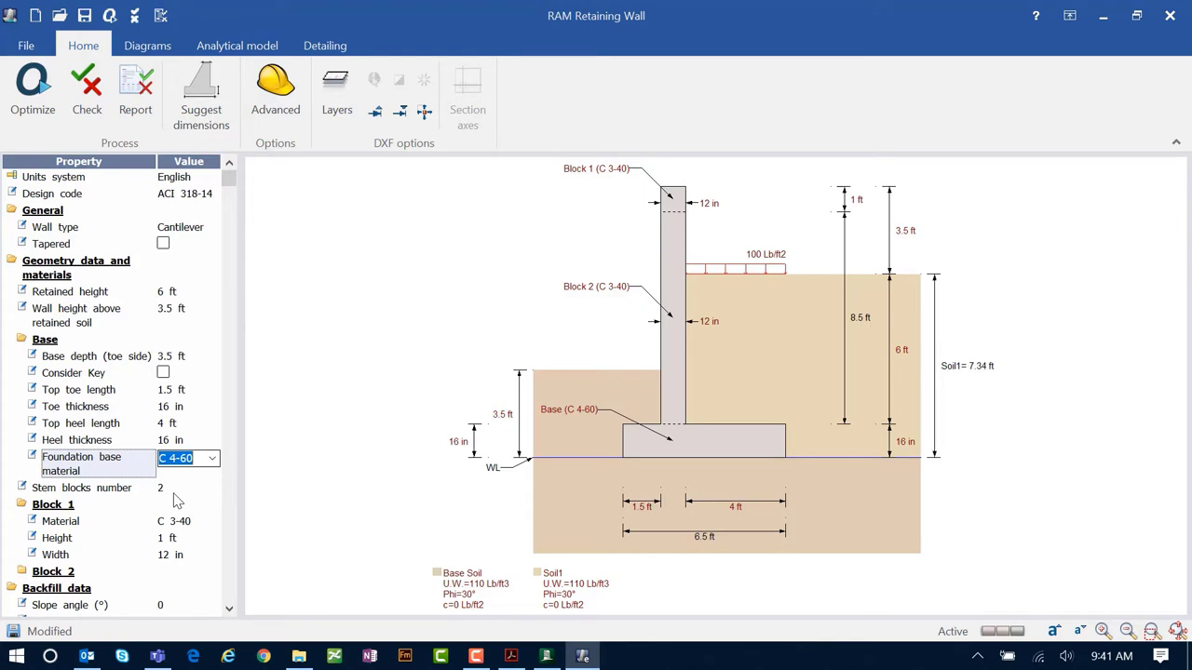
# - Assign the concrete material C 4-60 to stem Block 1
pyautogui.scroll(-5, 176, 503)
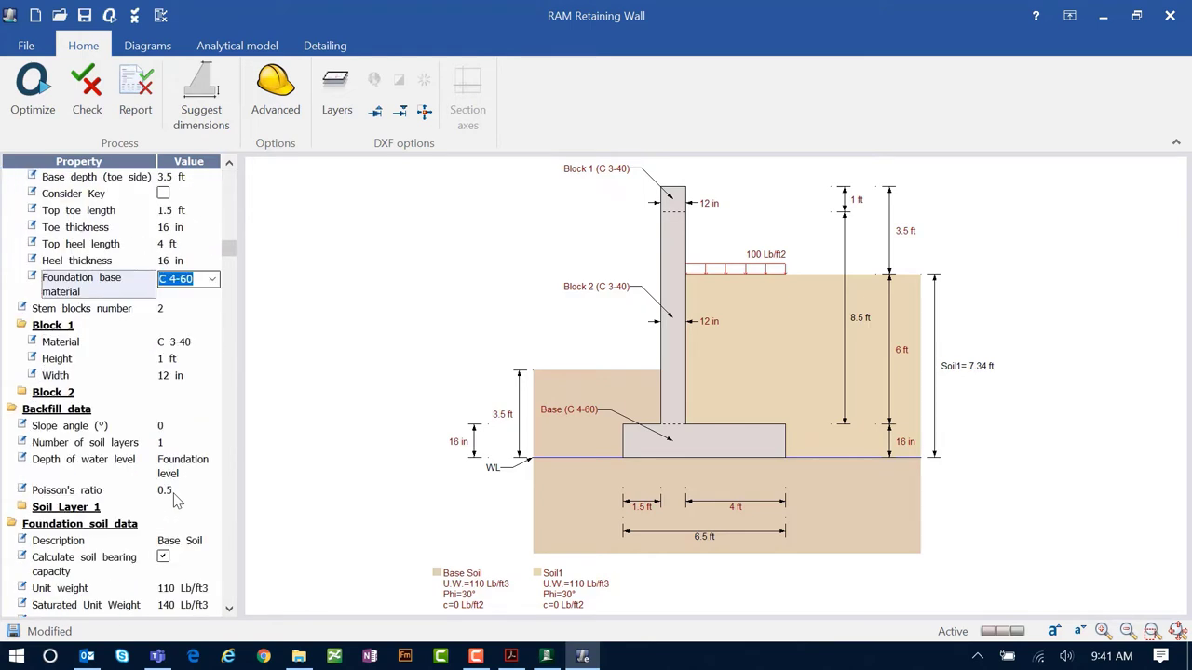
pyautogui.click(173, 292)
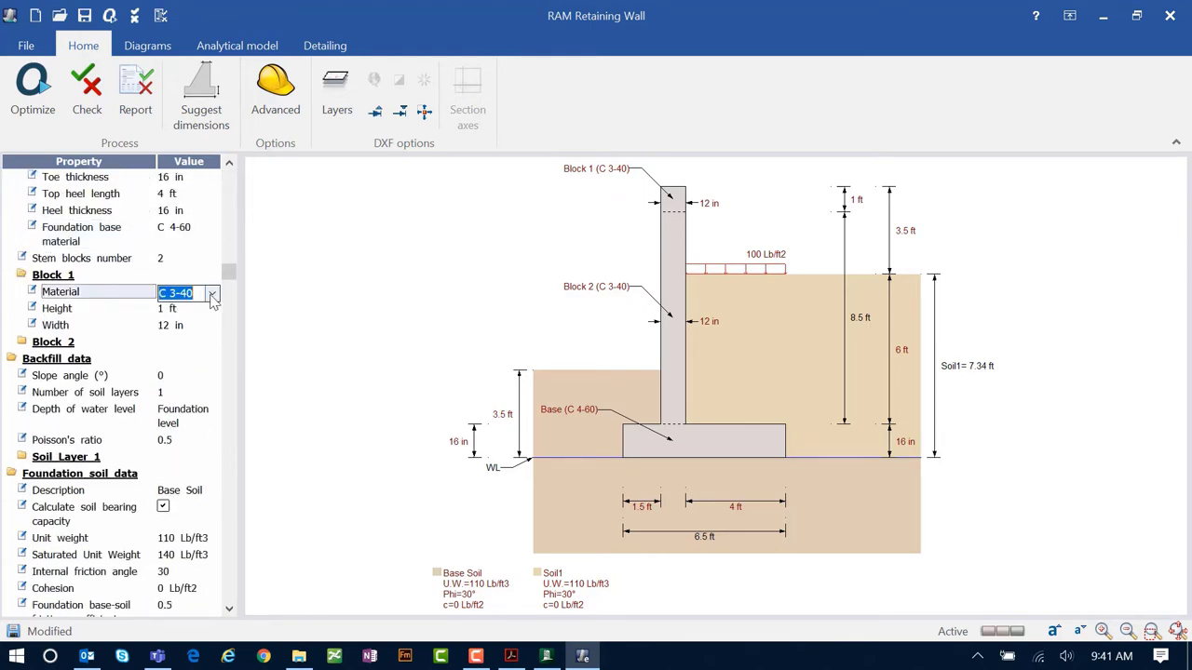
pyautogui.click(212, 293)
pyautogui.click(349, 491)
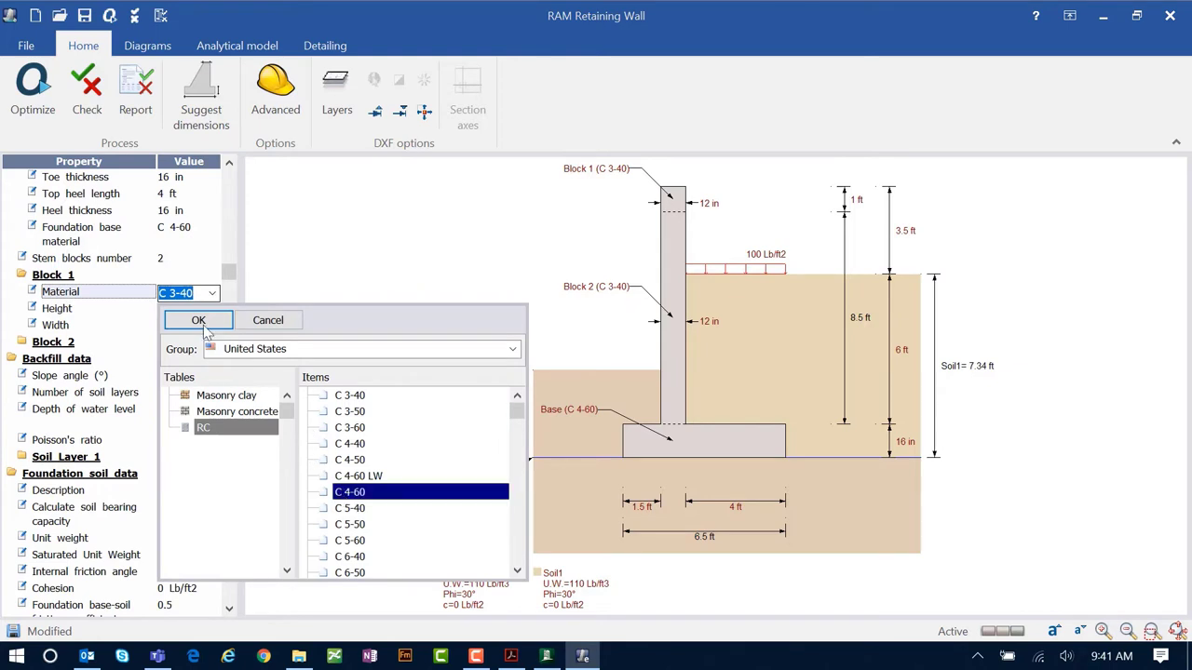
pyautogui.click(201, 322)
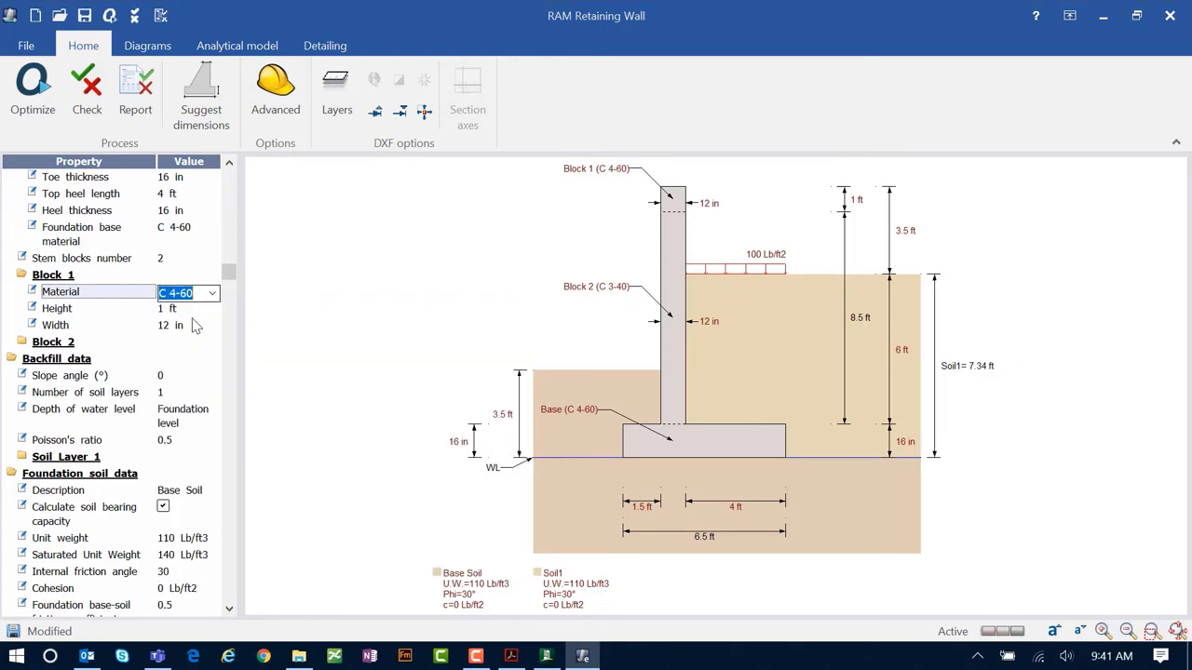
# - Set stem Block 1's height to 3.5 ft and its width to 8 in
pyautogui.press('Down')
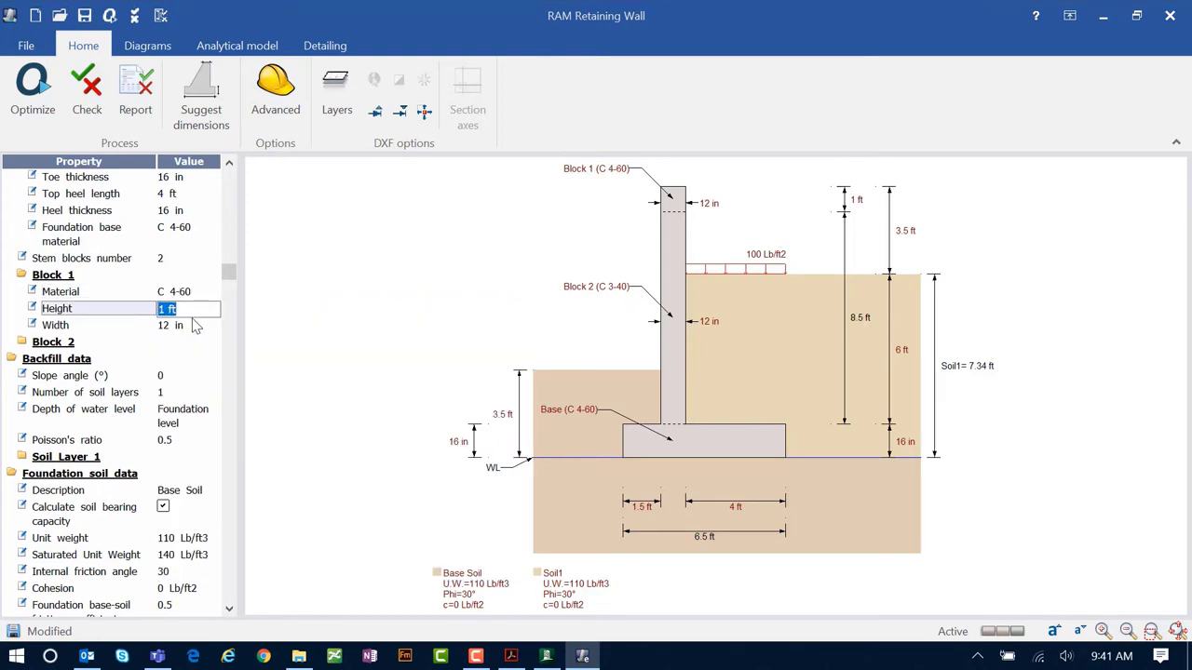
pyautogui.write('3.5')
pyautogui.press('Down')
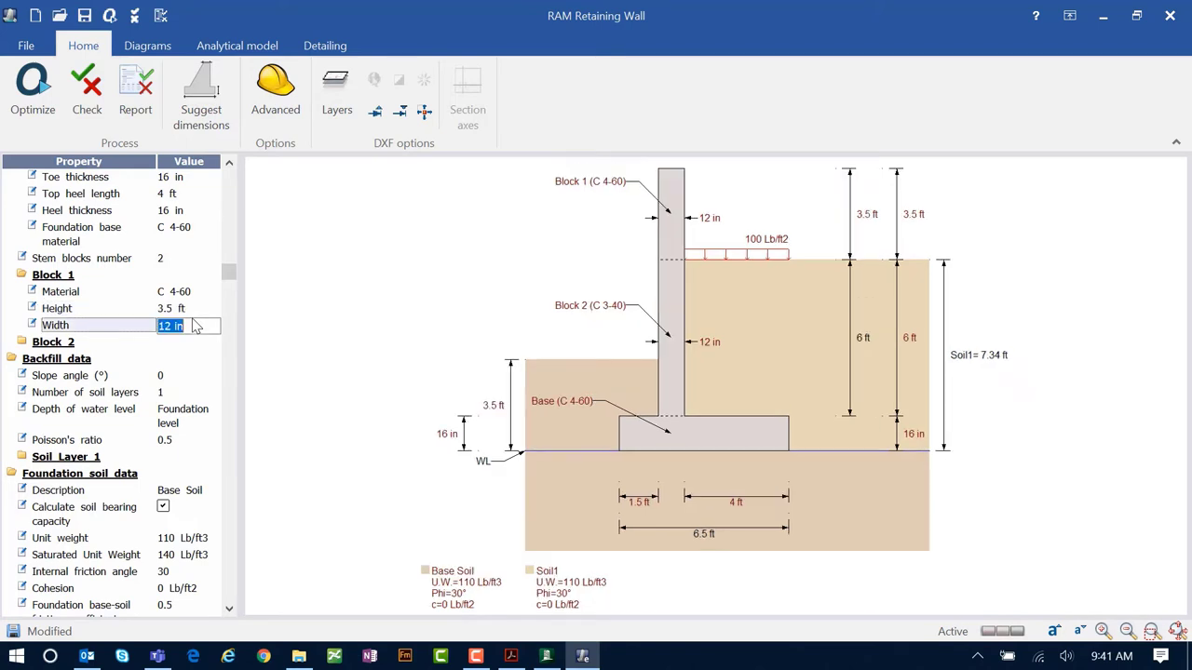
pyautogui.write('8')
pyautogui.press('Down')
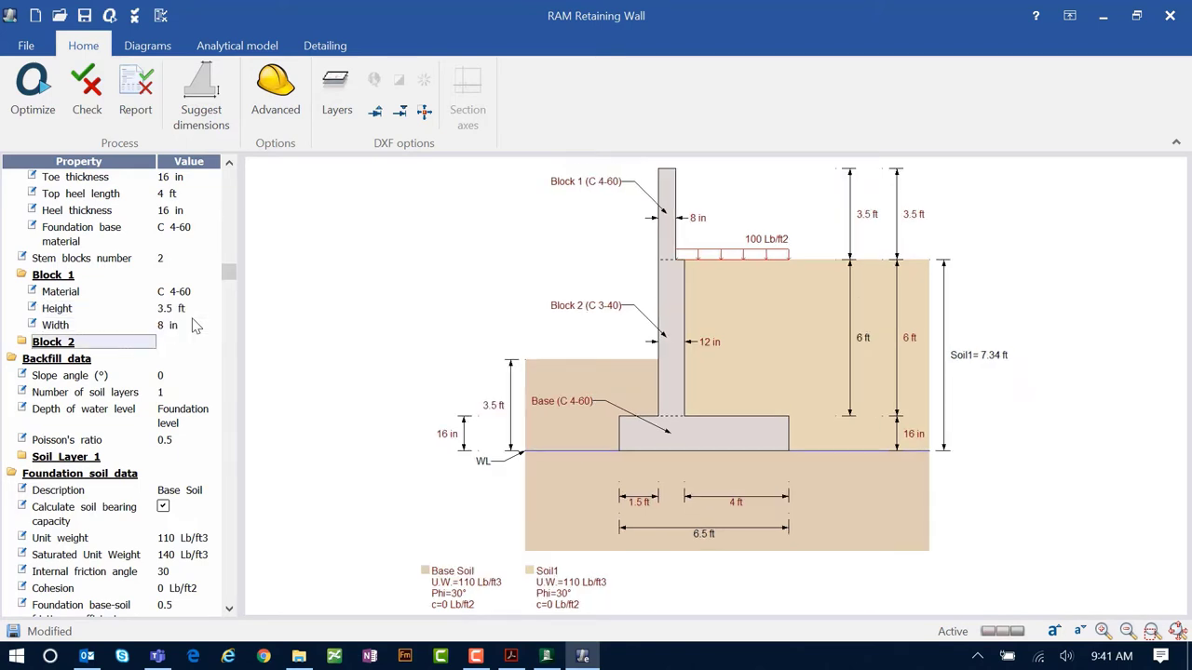
# - Assign the reinforced concrete material C 4-60 to stem Block 2
pyautogui.doubleClick(65, 343)
pyautogui.click(175, 361)
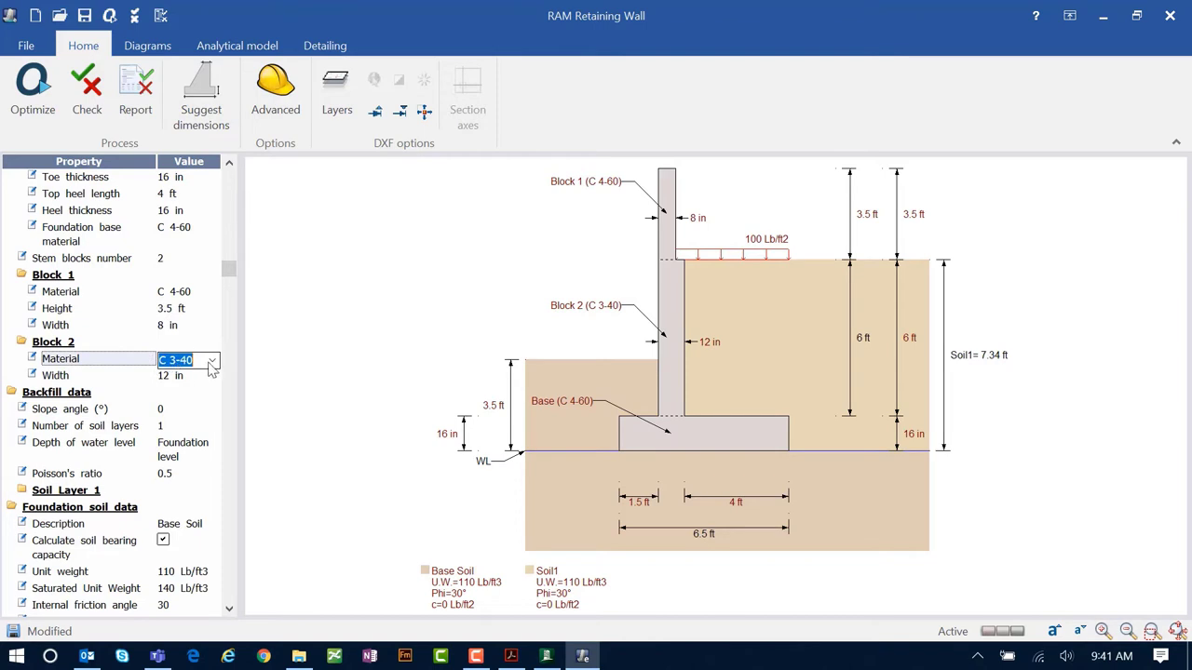
pyautogui.click(213, 362)
pyautogui.click(369, 281)
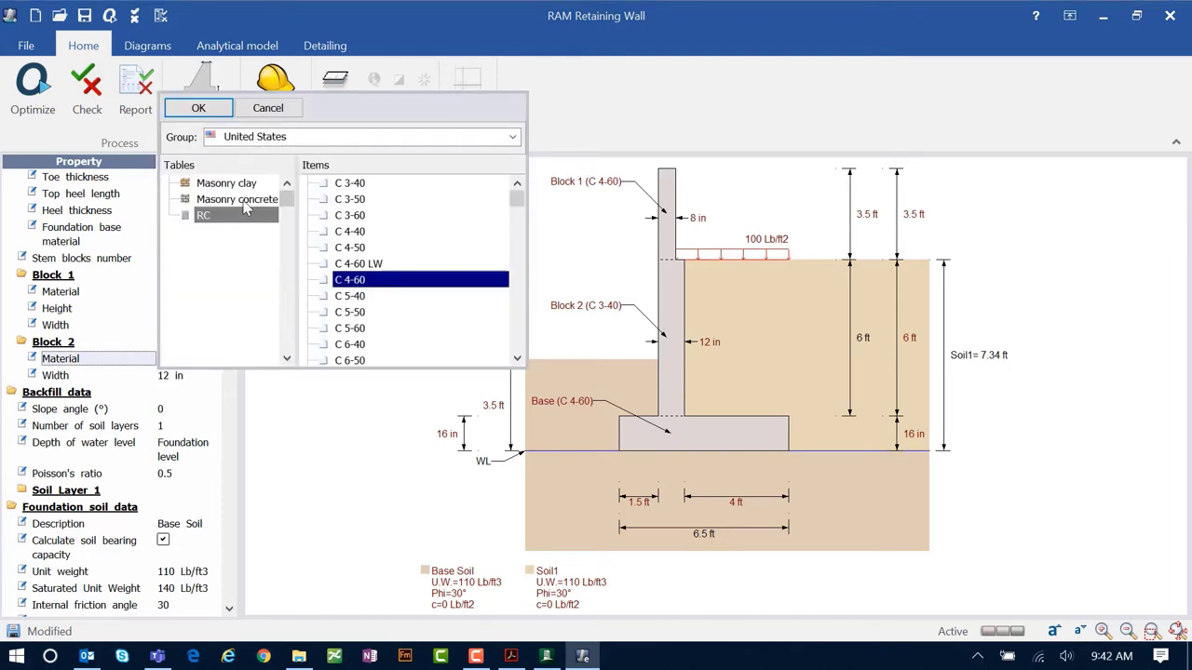
pyautogui.click(196, 110)
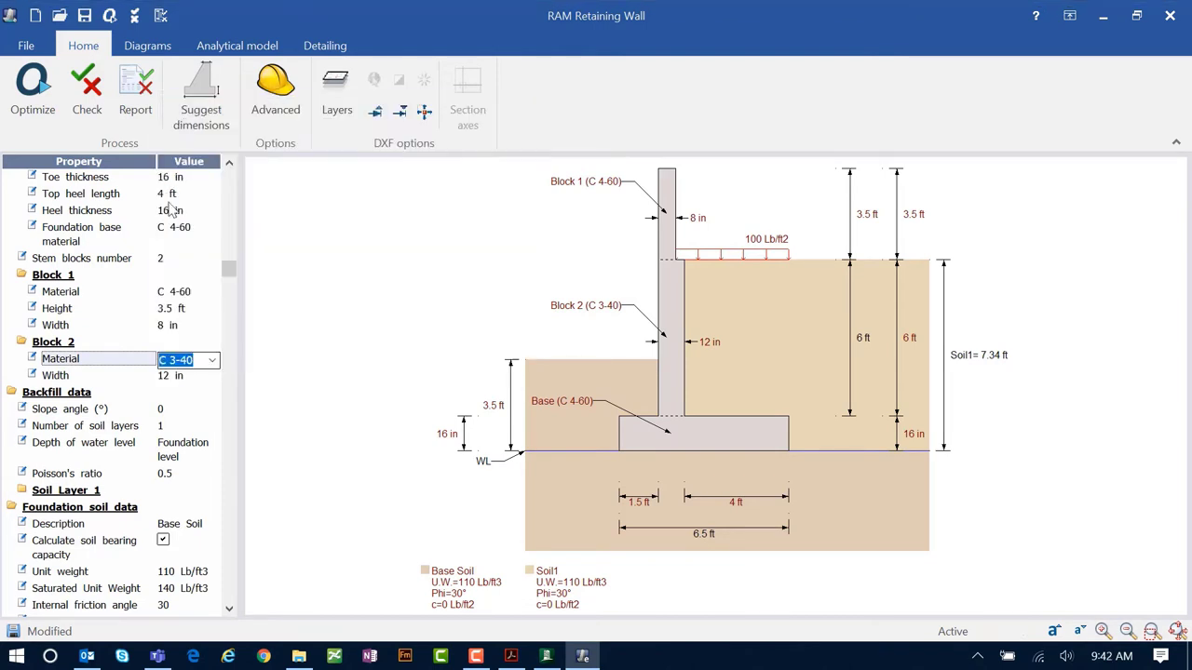
pyautogui.click(170, 377)
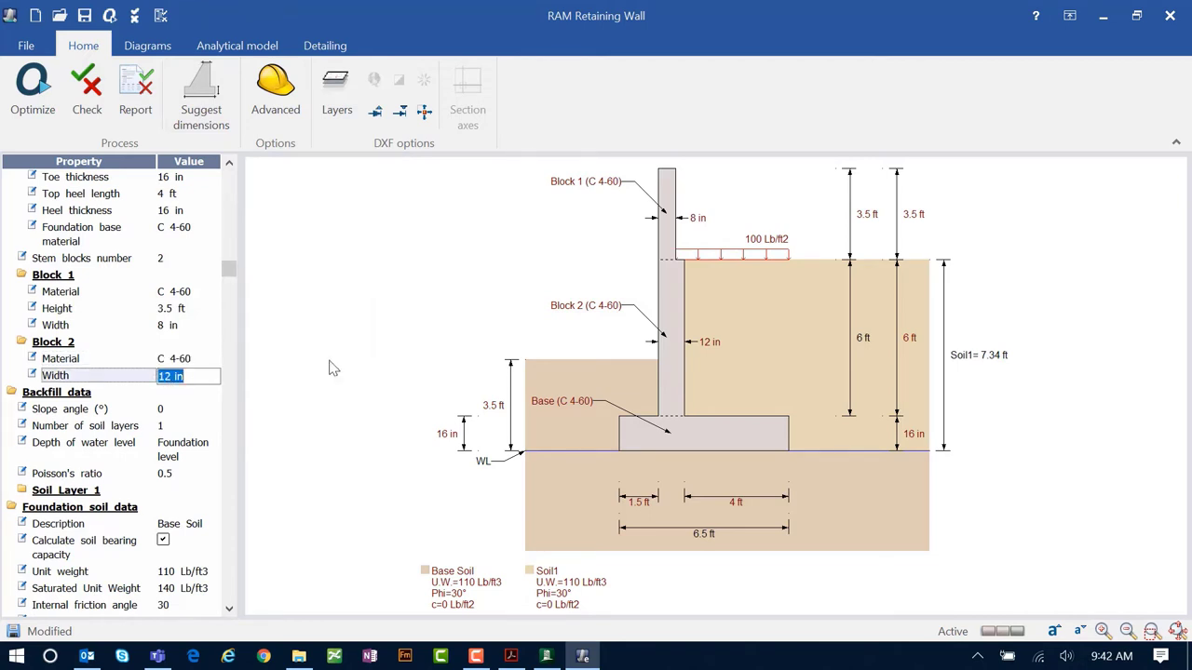
# - Save the model to the Desktop as "Ret Wall Detailing Modele_1"
pyautogui.click(84, 22)
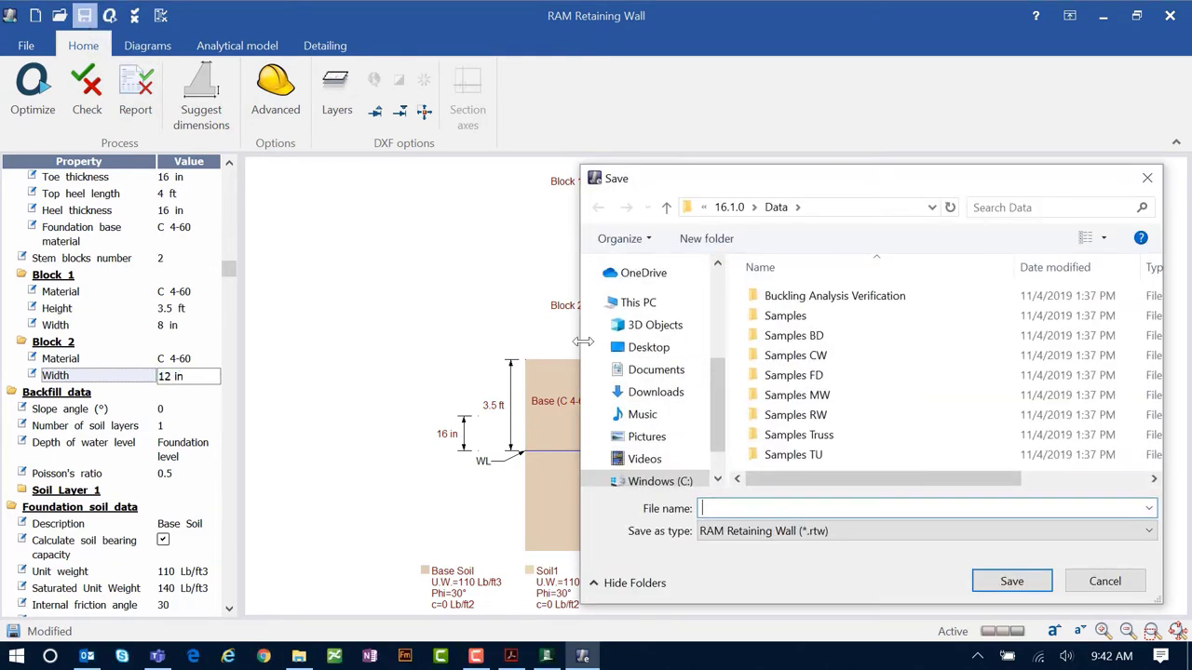
pyautogui.click(639, 347)
pyautogui.click(718, 508)
pyautogui.write('Ret Wall Detailing Modele_1')
pyautogui.press('Return')
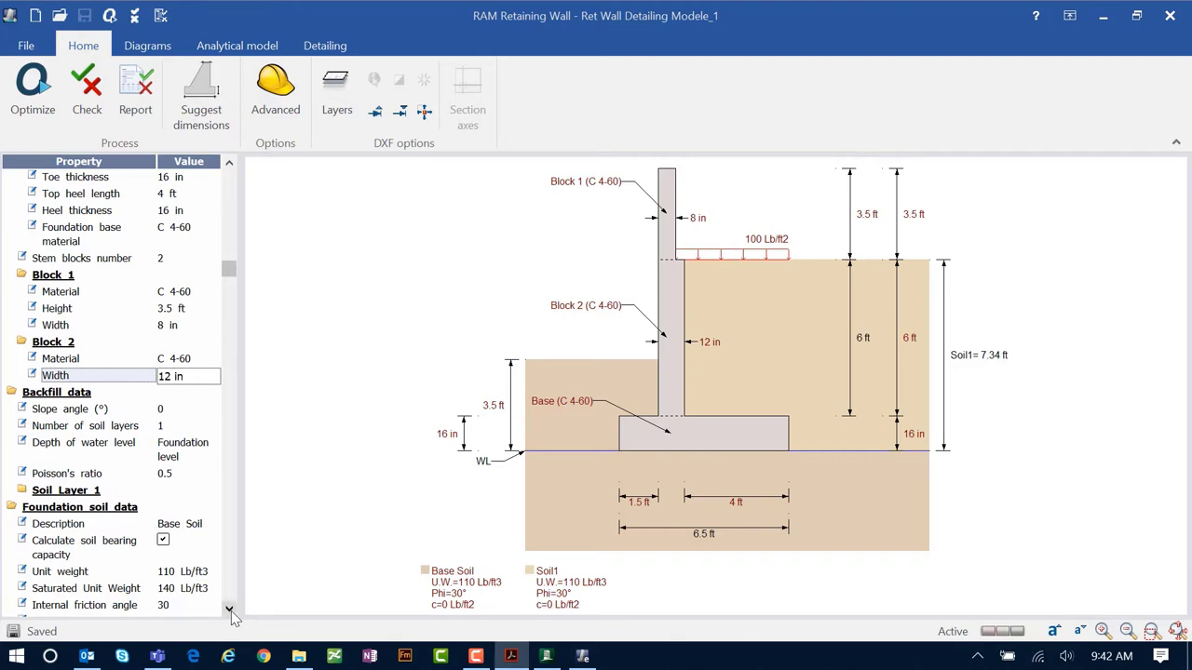
# - Set the backfill slope angle to 10° and the backfill Poisson's ratio to 0.35
pyautogui.scroll(-4, 233, 616)
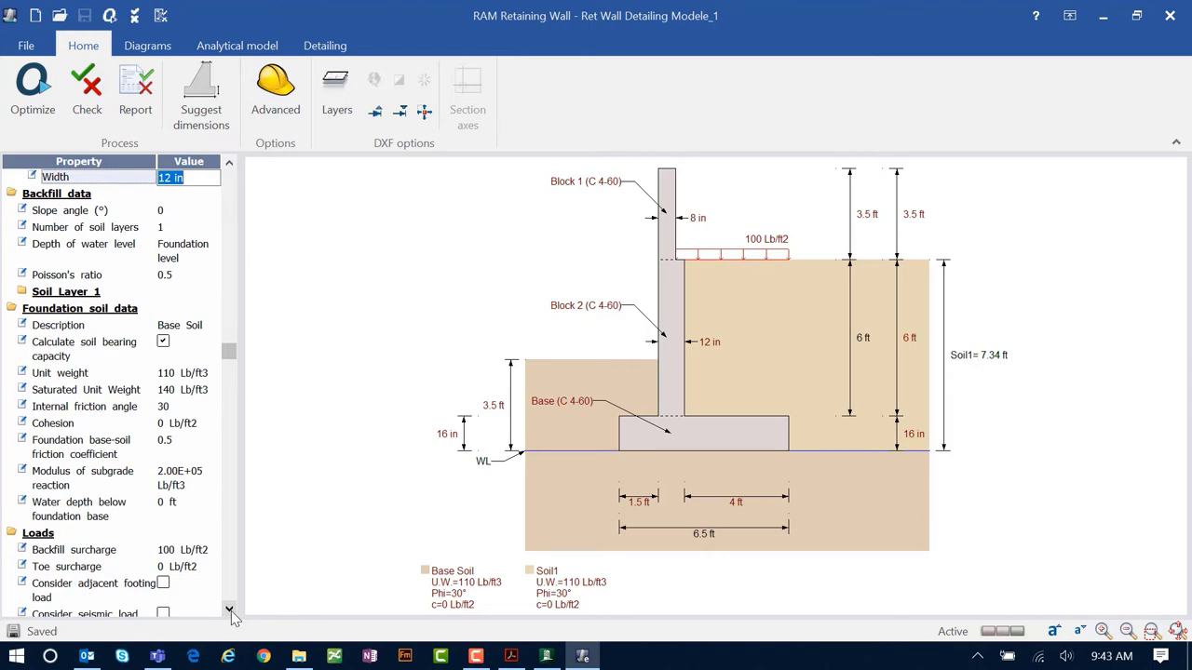
pyautogui.click(184, 212)
pyautogui.write('10')
pyautogui.press('Tab')
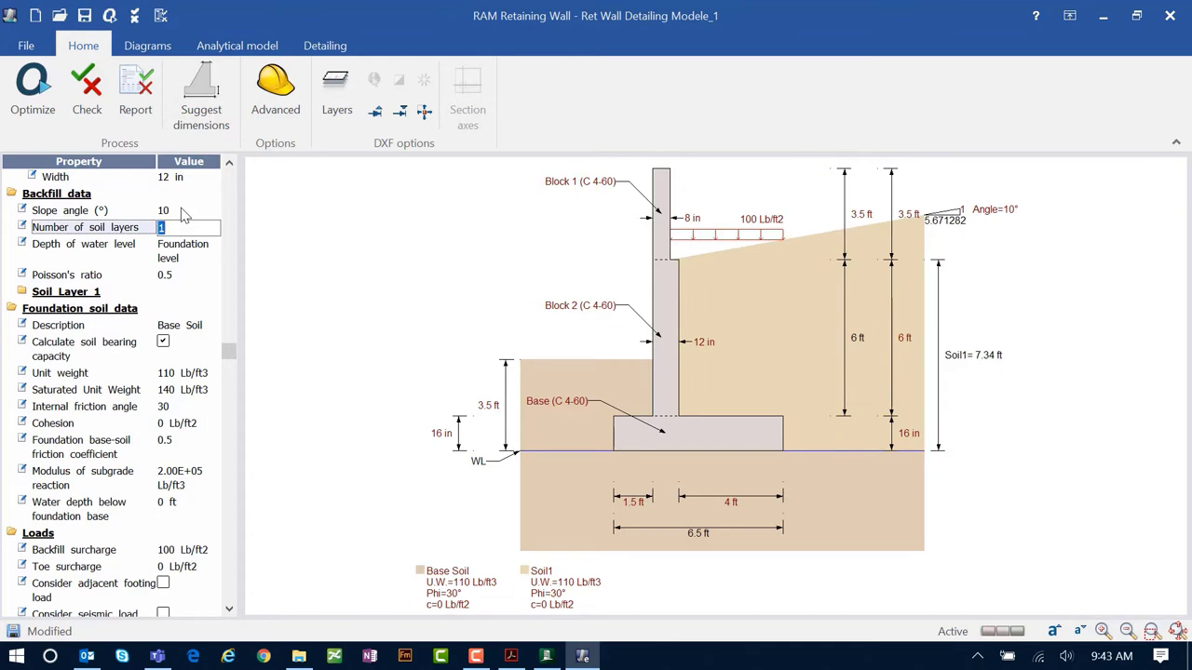
pyautogui.click(168, 282)
pyautogui.write('0.35')
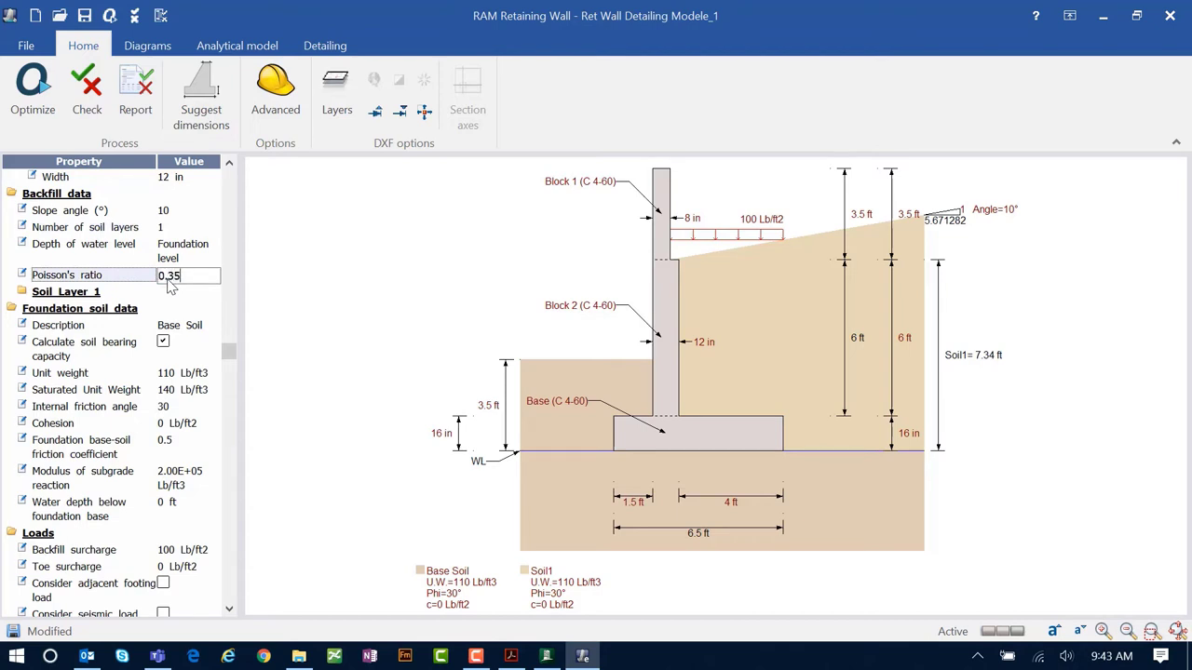
pyautogui.press('Tab')
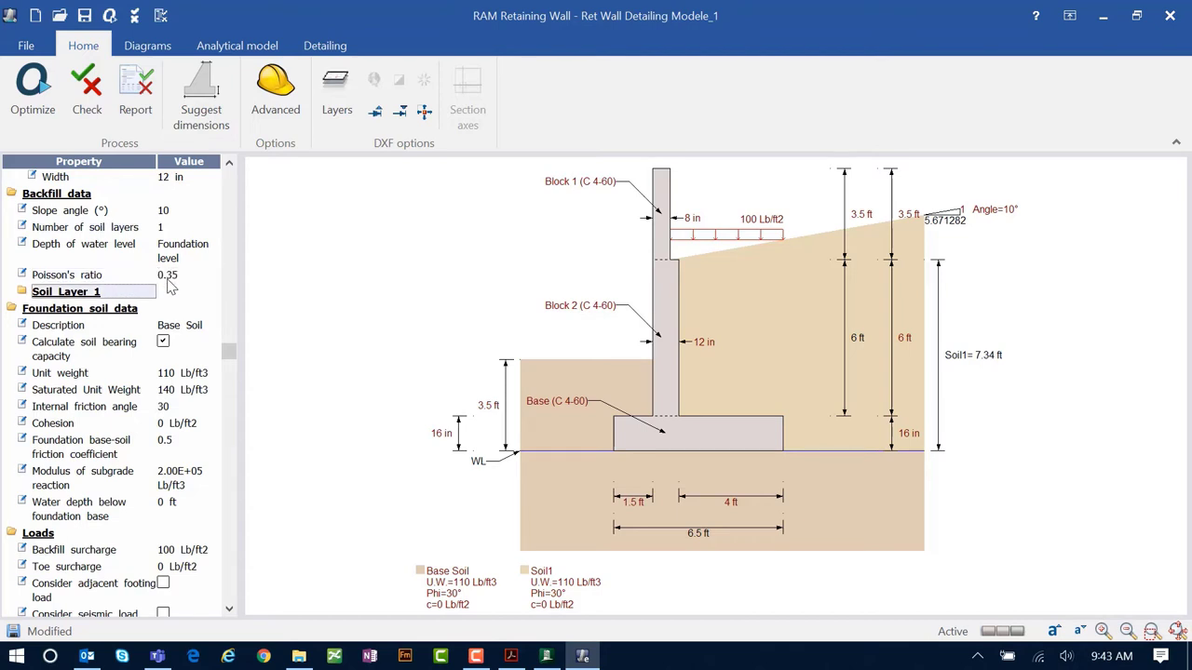
# - Set the at-rest coefficient Ko of backfill Soil Layer 1 to 0.333
pyautogui.doubleClick(64, 294)
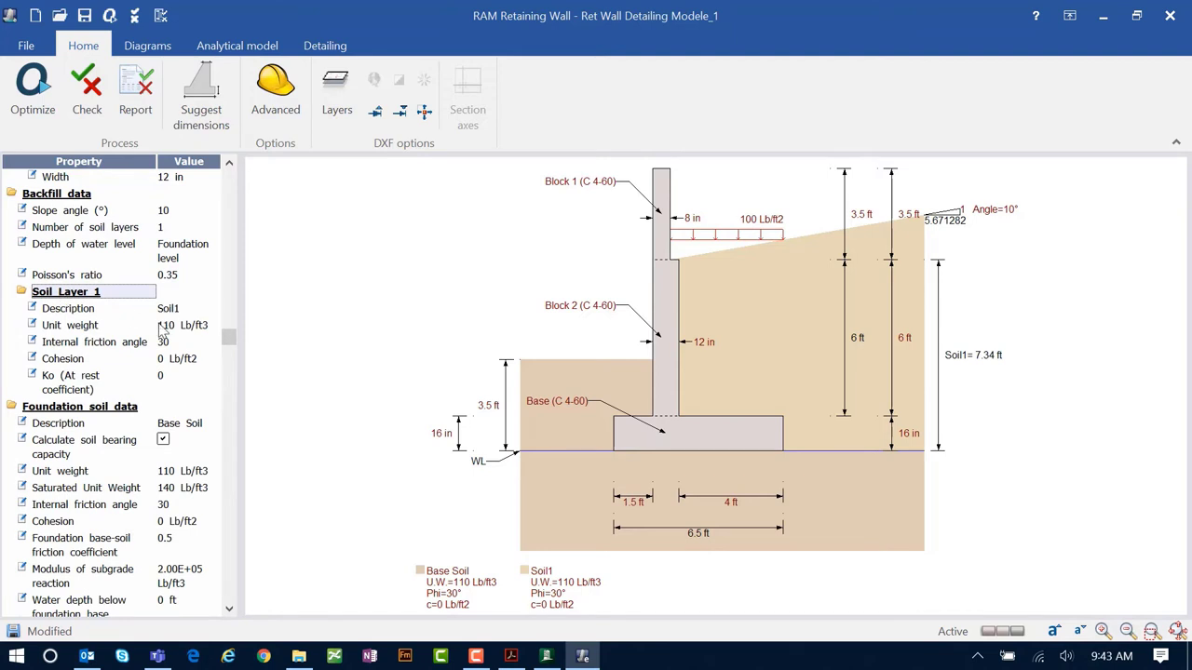
pyautogui.click(165, 384)
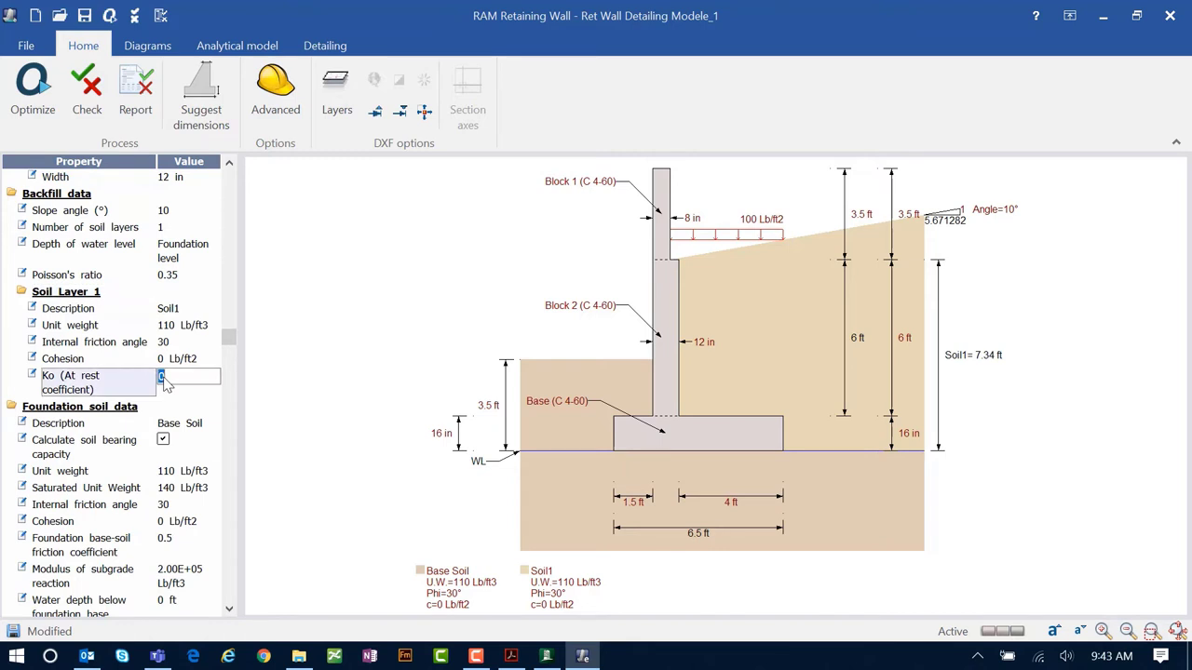
pyautogui.write('0.333')
pyautogui.press('Return')
# - Set the foundation base-soil friction coefficient to 0.45 in the foundation soil data
pyautogui.click(511, 655)
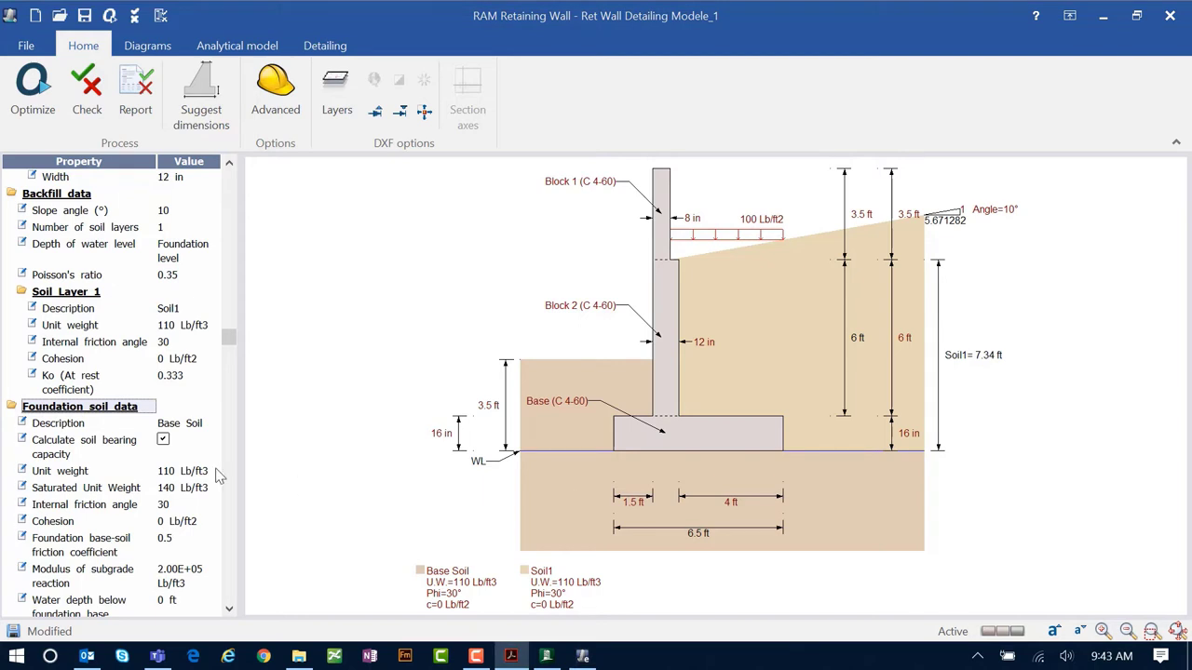
pyautogui.scroll(-4, 229, 605)
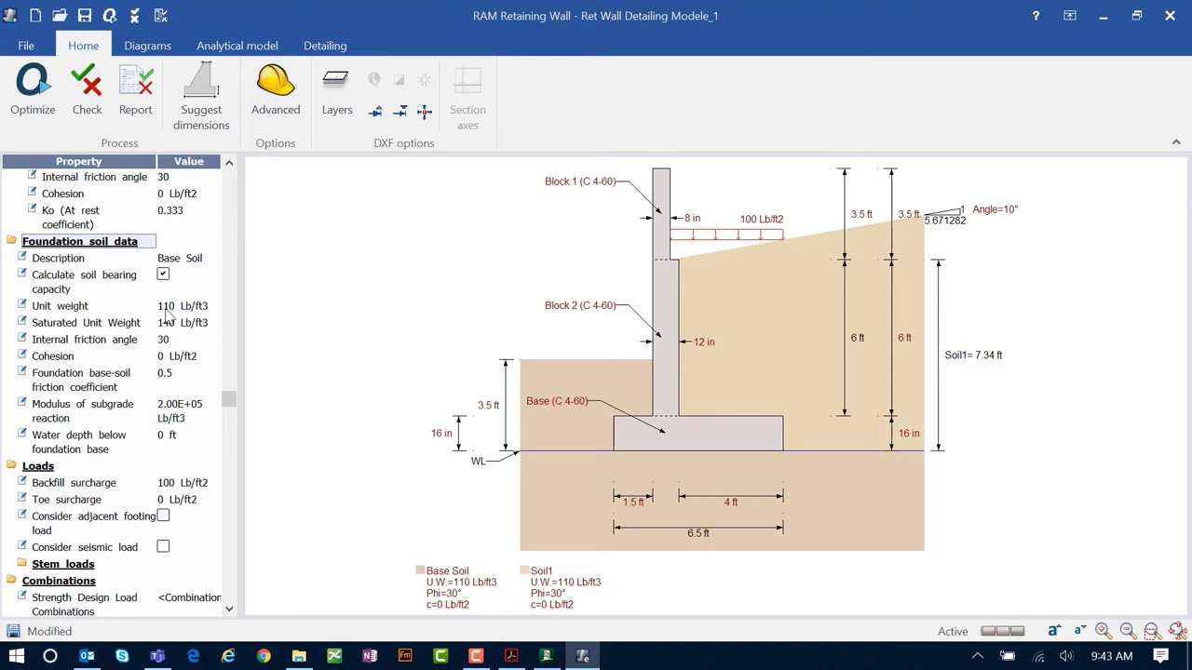
pyautogui.click(167, 390)
pyautogui.write('0.45')
pyautogui.press('Tab')
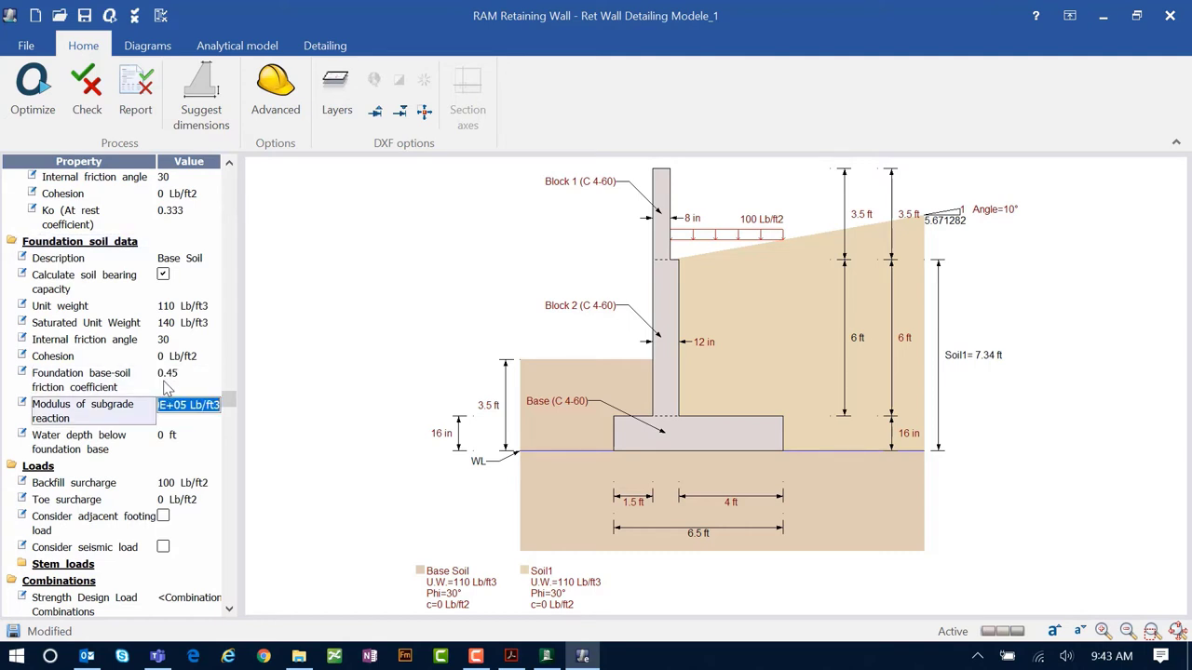
# - Set the foundation soil's modulus of subgrade reaction to 280000 Lb/ft3 and save the model
pyautogui.click(176, 438)
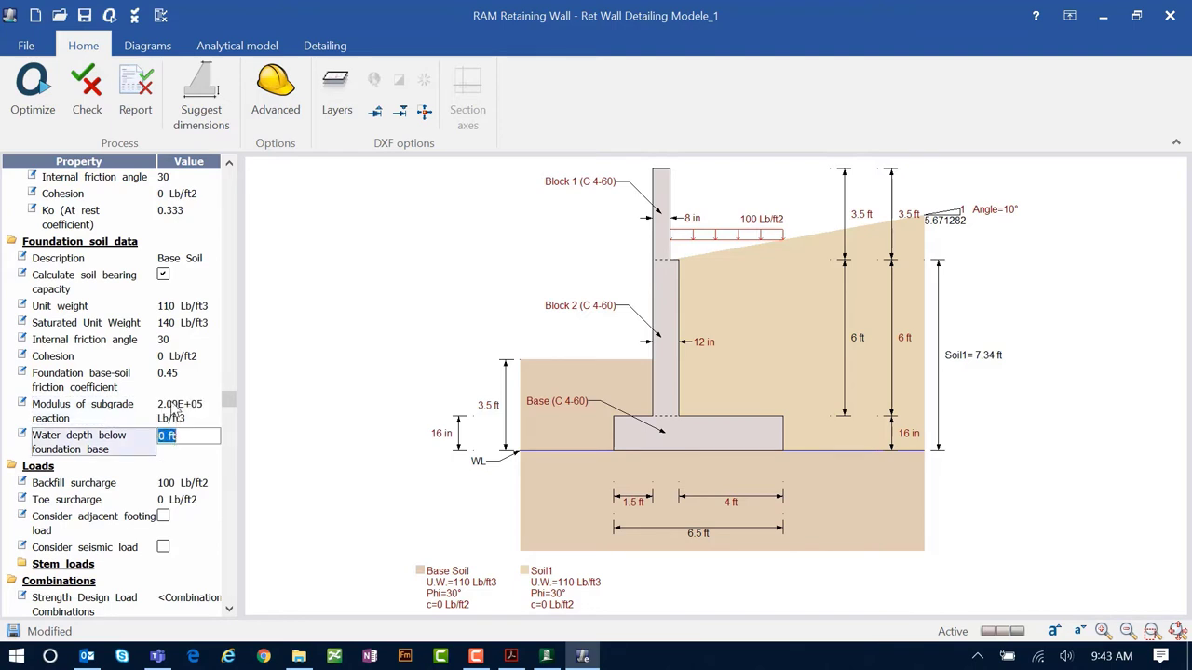
pyautogui.click(173, 407)
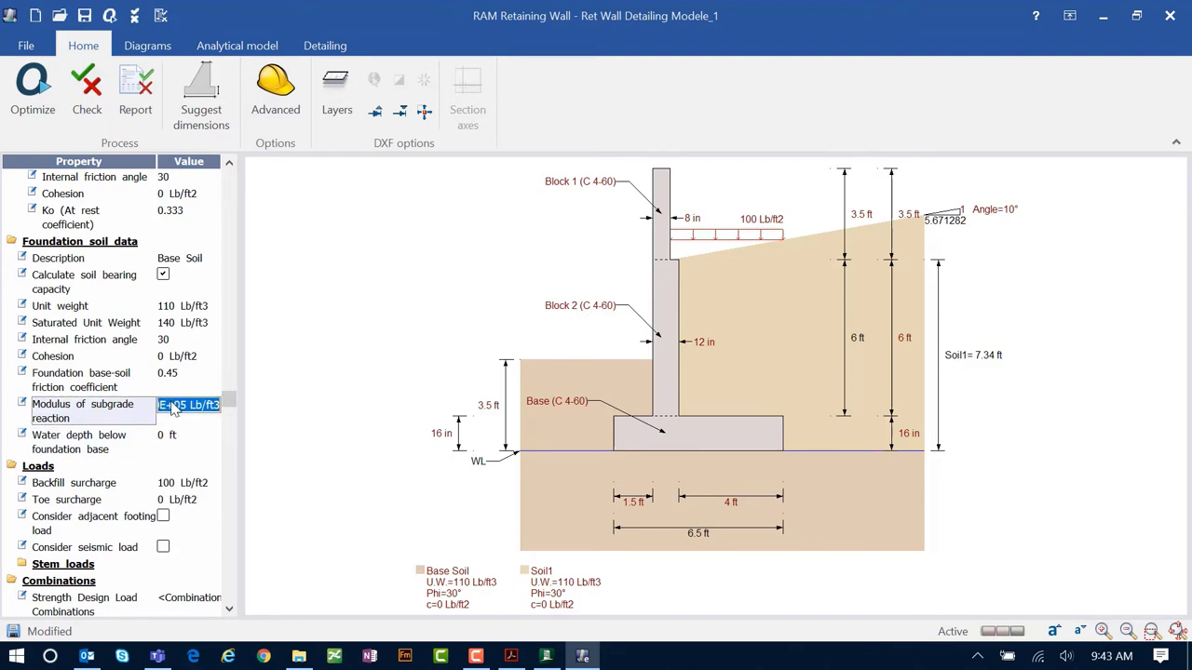
pyautogui.write('280000')
pyautogui.press('Tab')
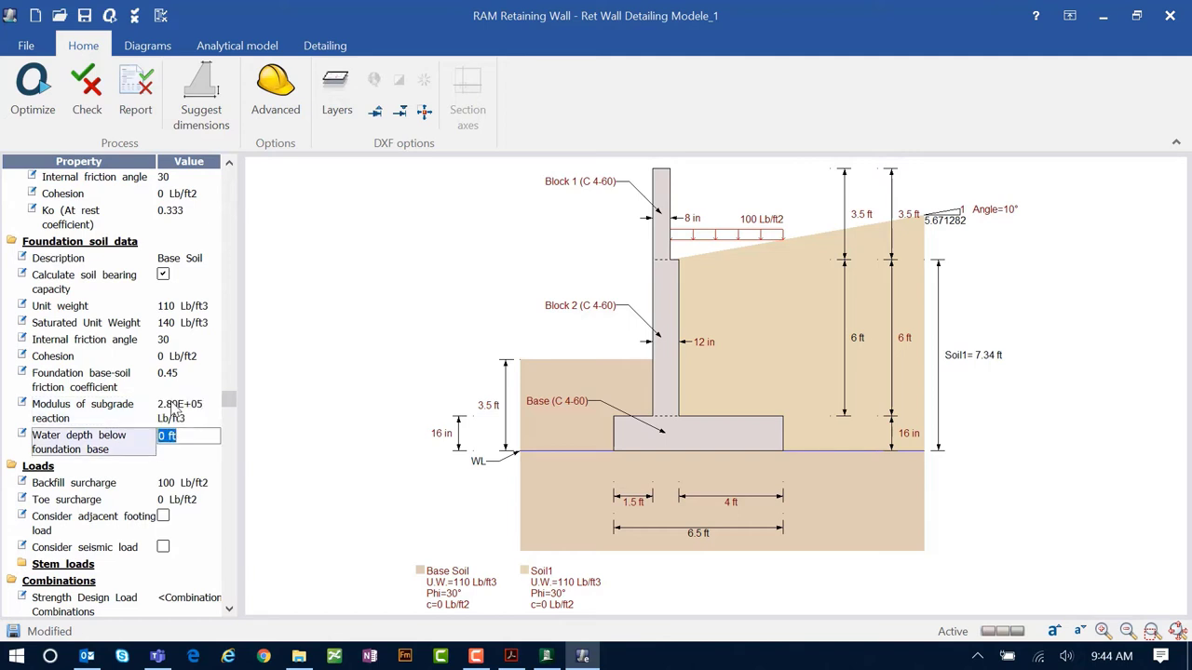
pyautogui.click(84, 14)
pyautogui.hotkey('alt', 'Tab')
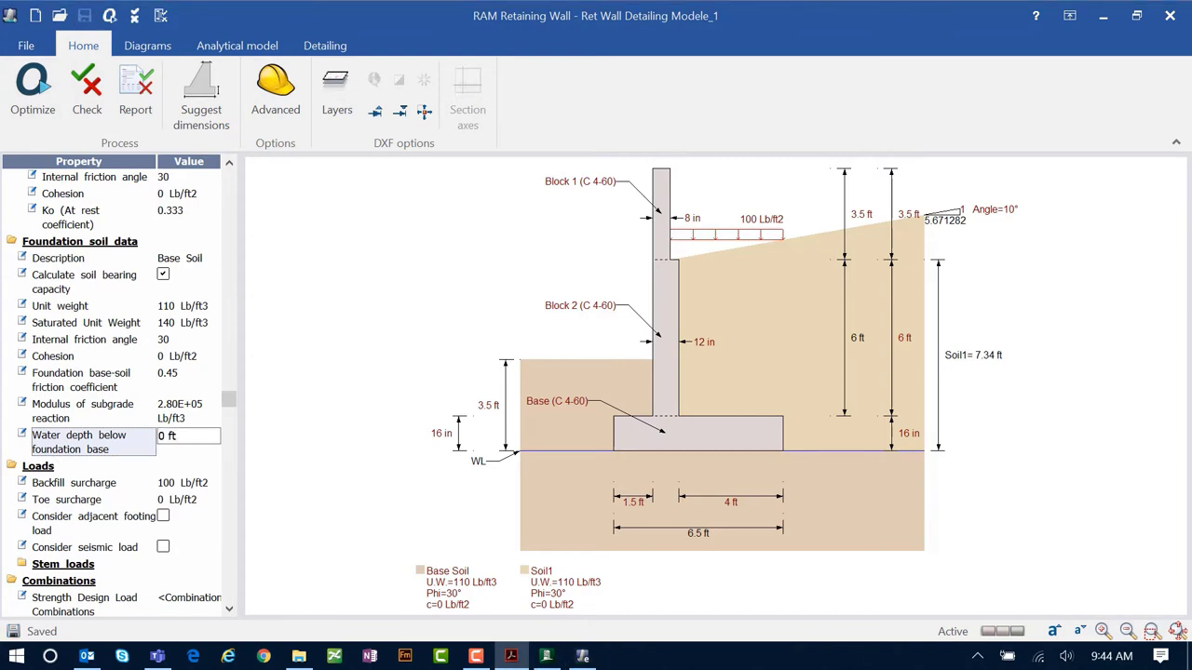
# - Set the backfill surcharge load to 250 Lb/ft2
pyautogui.click(229, 610)
pyautogui.click(229, 610)
pyautogui.click(229, 609)
pyautogui.click(229, 610)
pyautogui.click(229, 610)
pyautogui.click(229, 610)
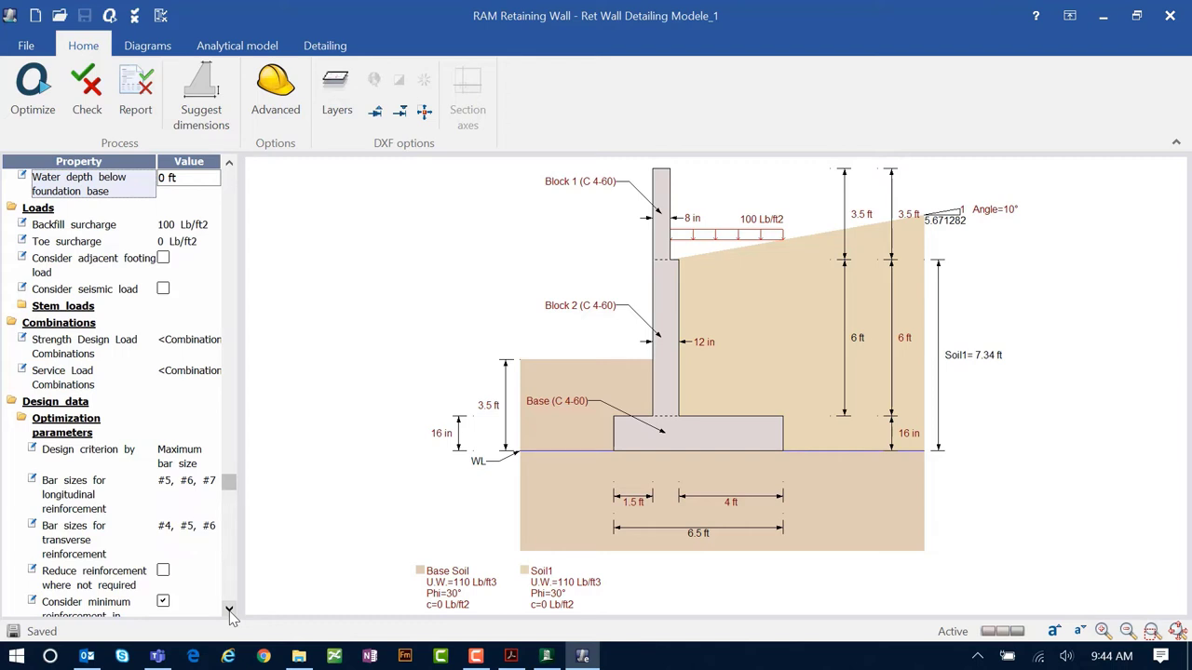
pyautogui.click(165, 225)
pyautogui.write('250')
pyautogui.press('Tab')
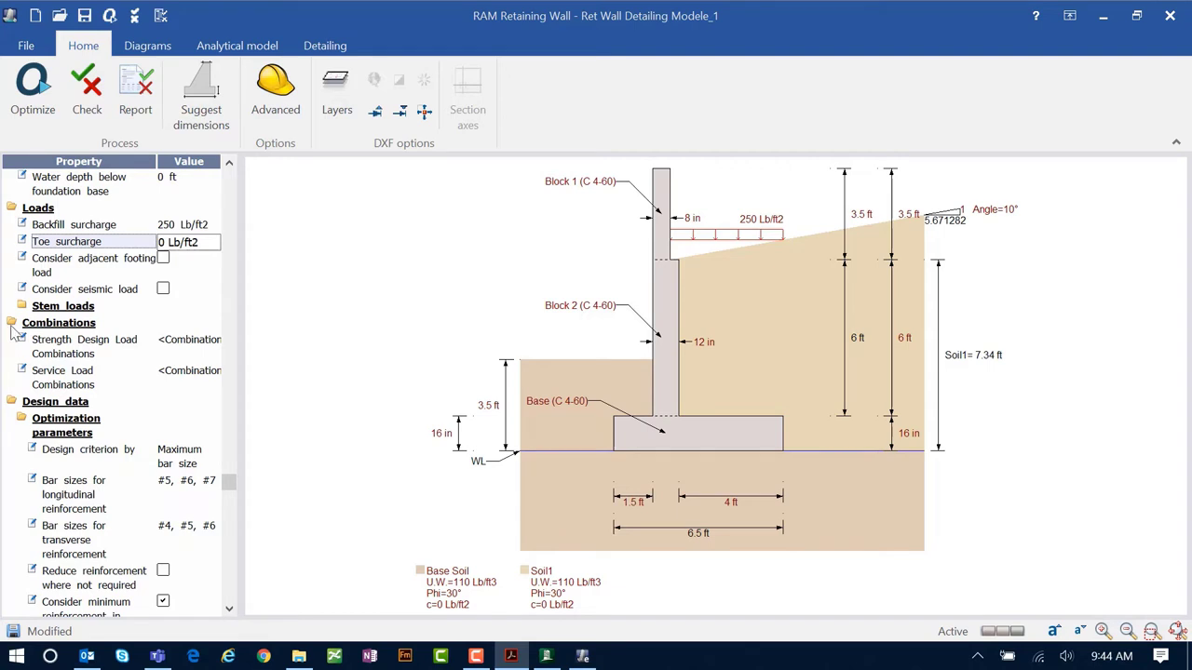
# - Set the wind pressure in the stem loads to 30 Lb/ft2
pyautogui.doubleClick(62, 307)
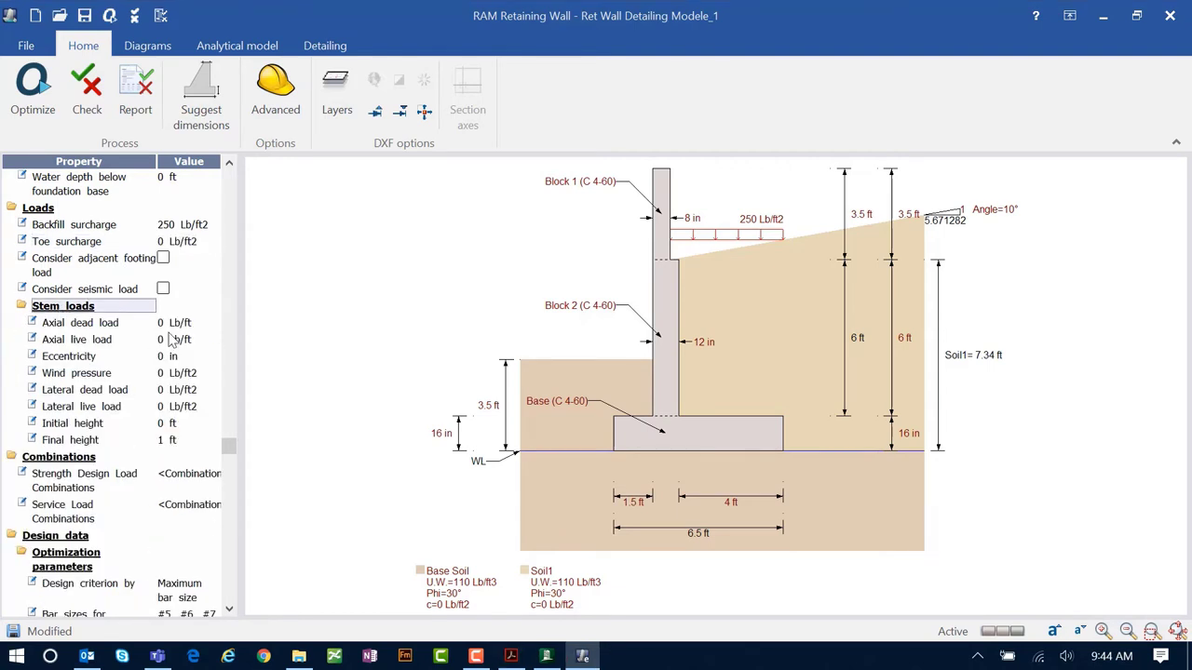
pyautogui.click(160, 378)
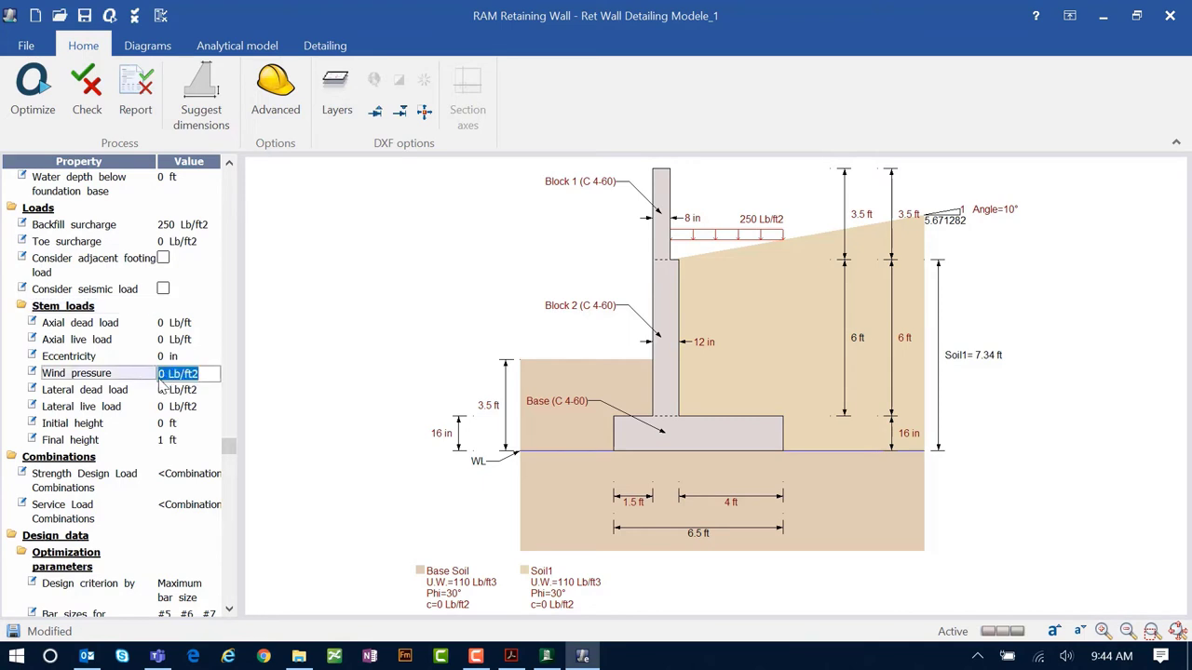
pyautogui.write('30')
pyautogui.press('Tab')
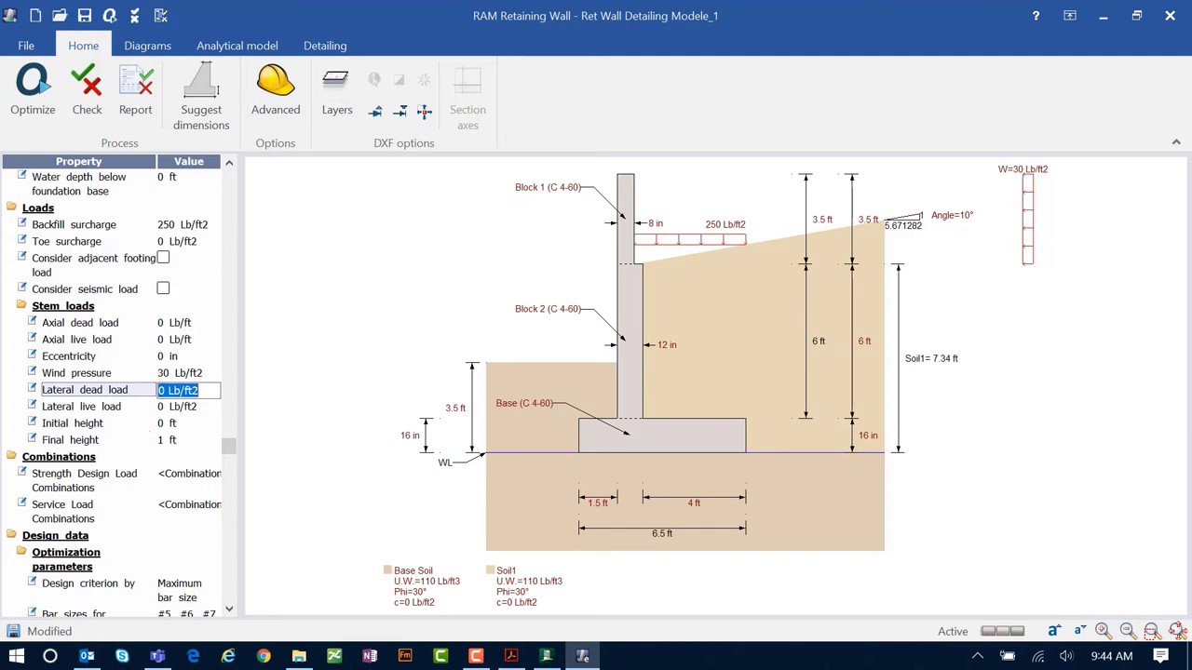
# - Delete the existing combination 1.2DL+1.6LL+1.6H from the strength design load combinations
pyautogui.click(230, 612)
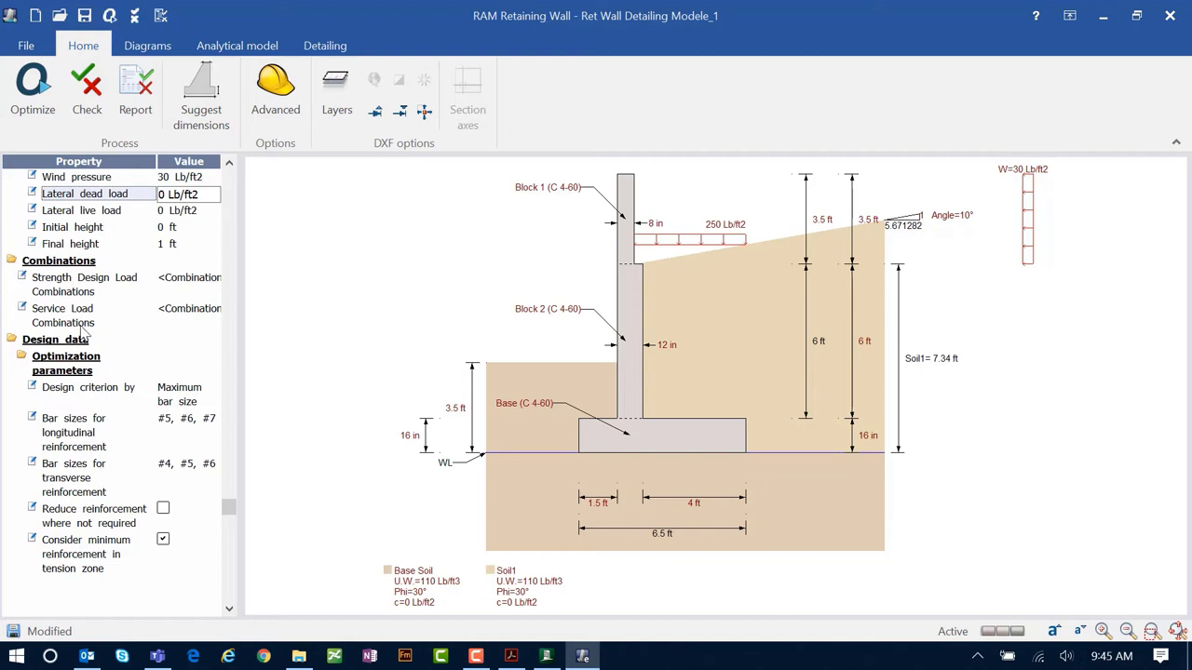
pyautogui.click(189, 282)
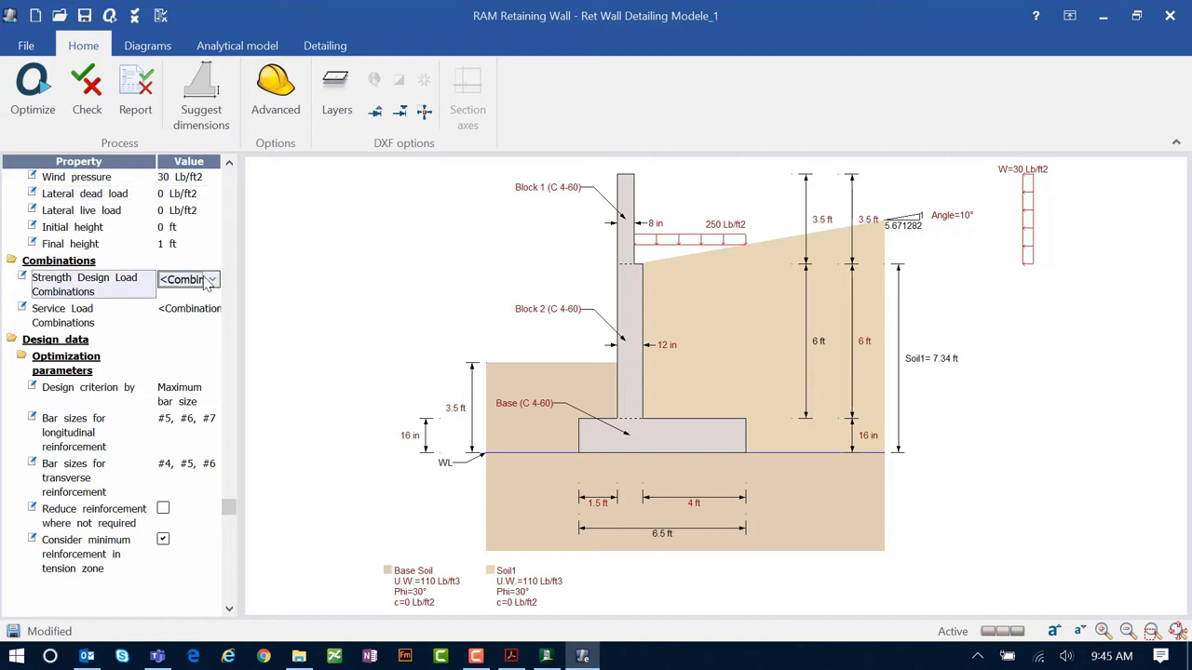
pyautogui.click(212, 280)
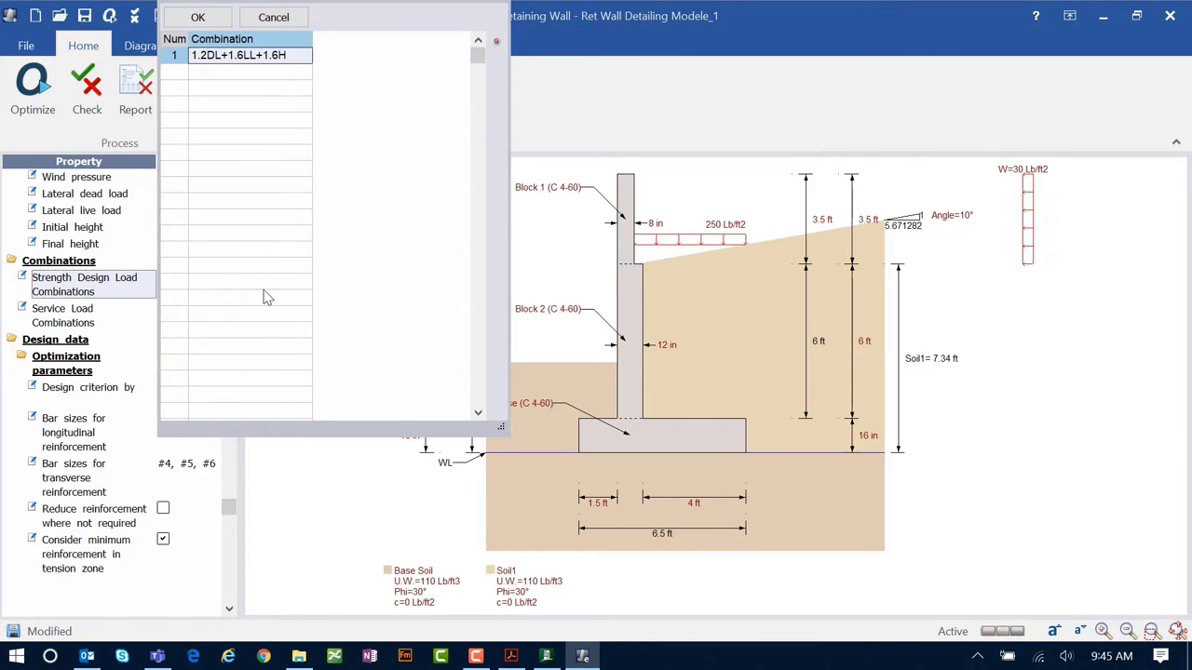
pyautogui.press('Delete')
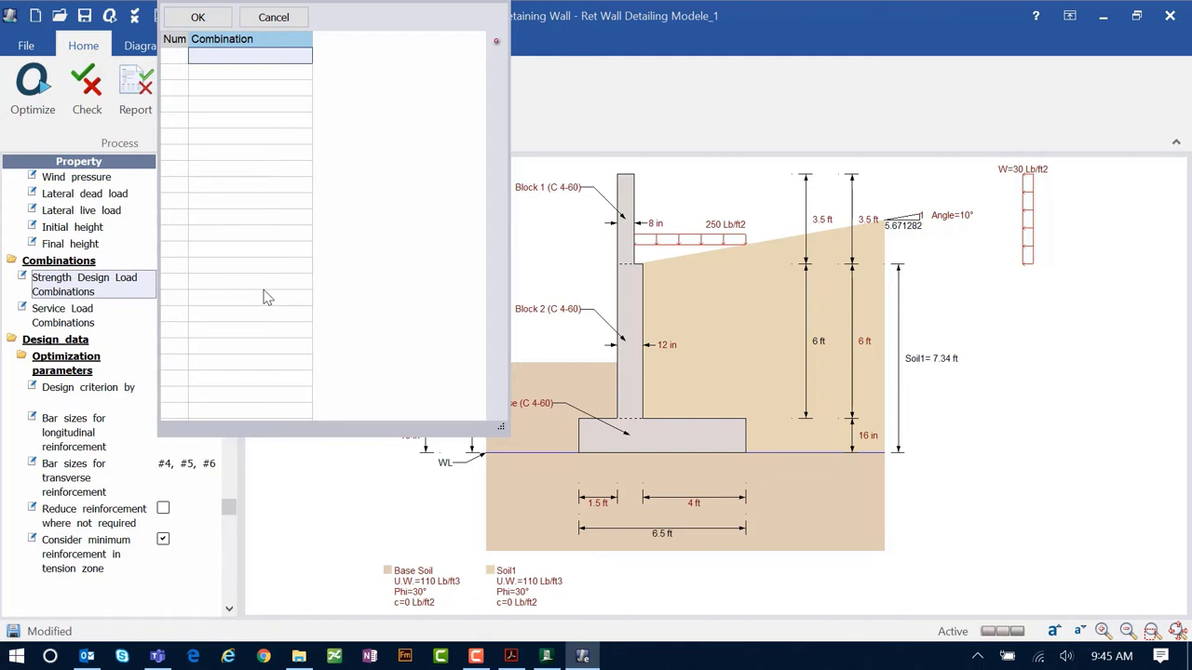
# - Generate the strength design load combinations from the ASCE 7-10 LRFD factored load combos file, keeping all proposed combinations
pyautogui.click(496, 45)
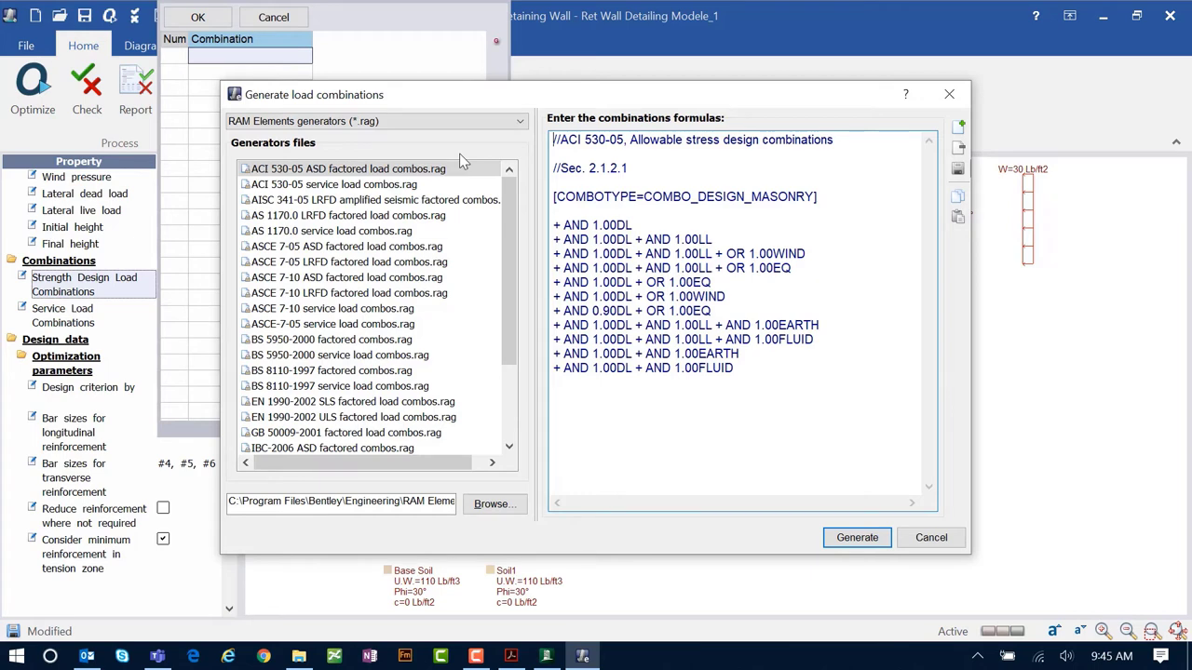
pyautogui.click(331, 294)
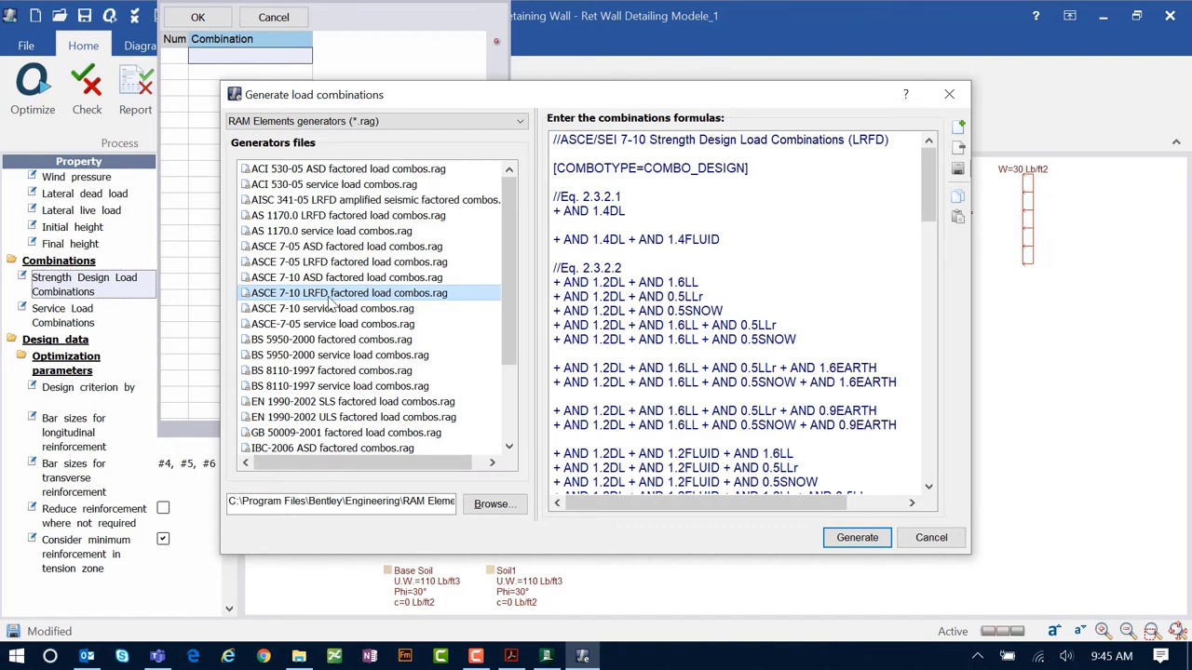
pyautogui.click(845, 540)
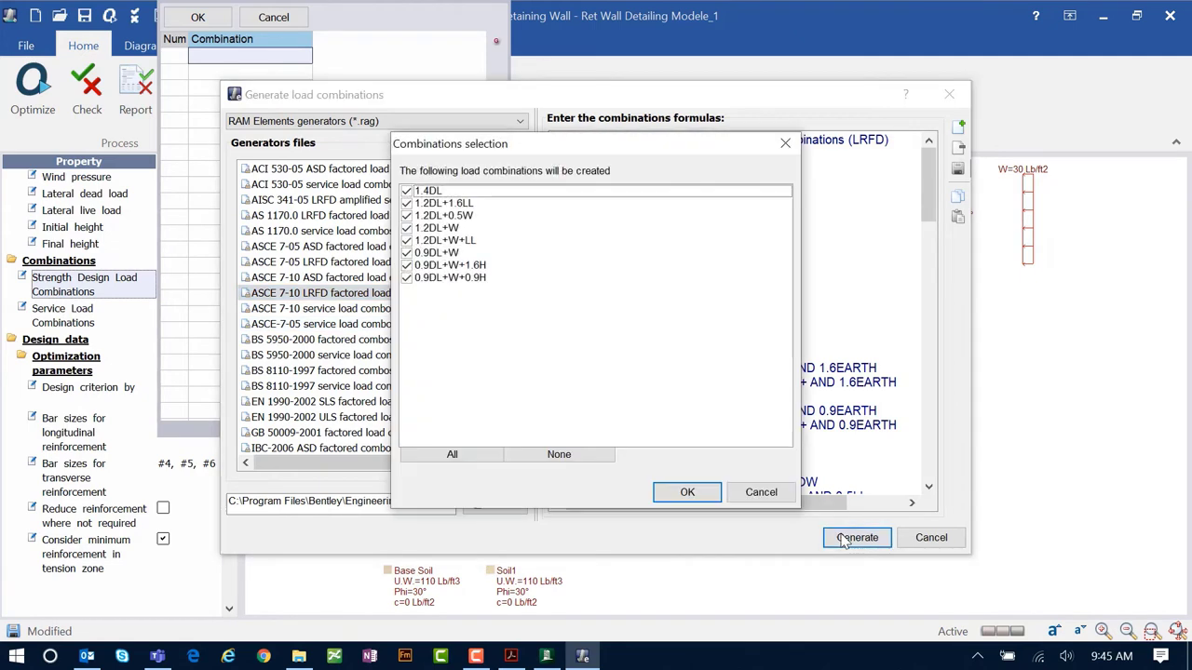
pyautogui.click(679, 494)
pyautogui.click(719, 355)
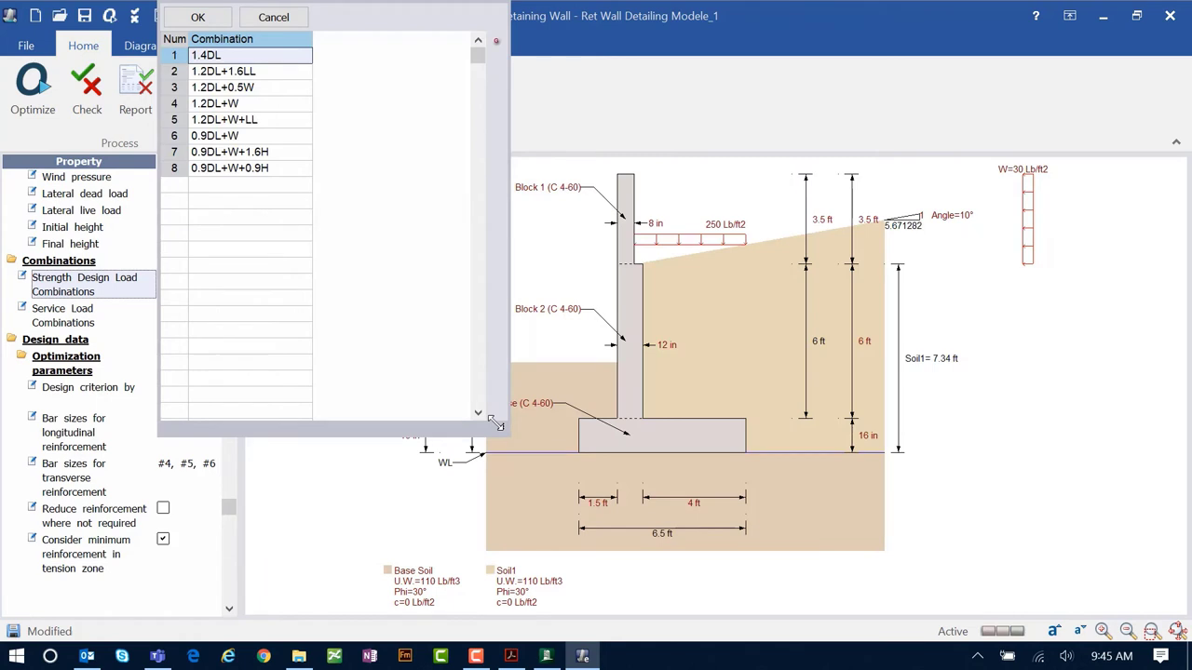
# - Accept the strength design load combinations and delete the existing DL+LL+H from the service load combinations
pyautogui.click(195, 16)
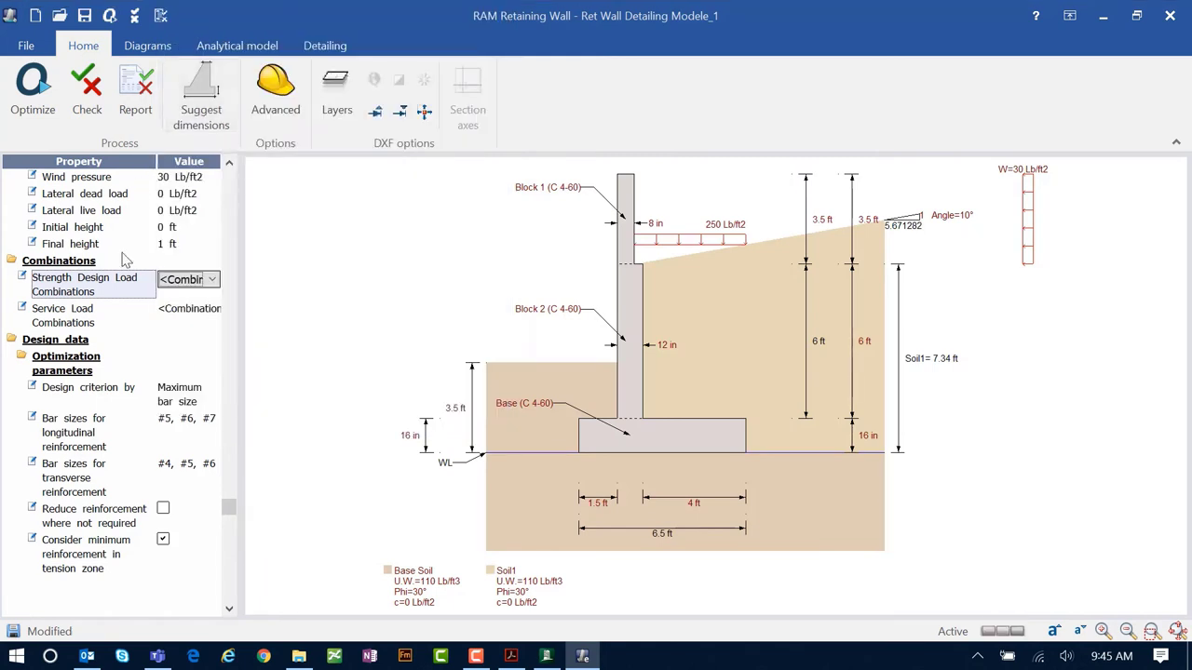
pyautogui.click(184, 317)
pyautogui.click(185, 317)
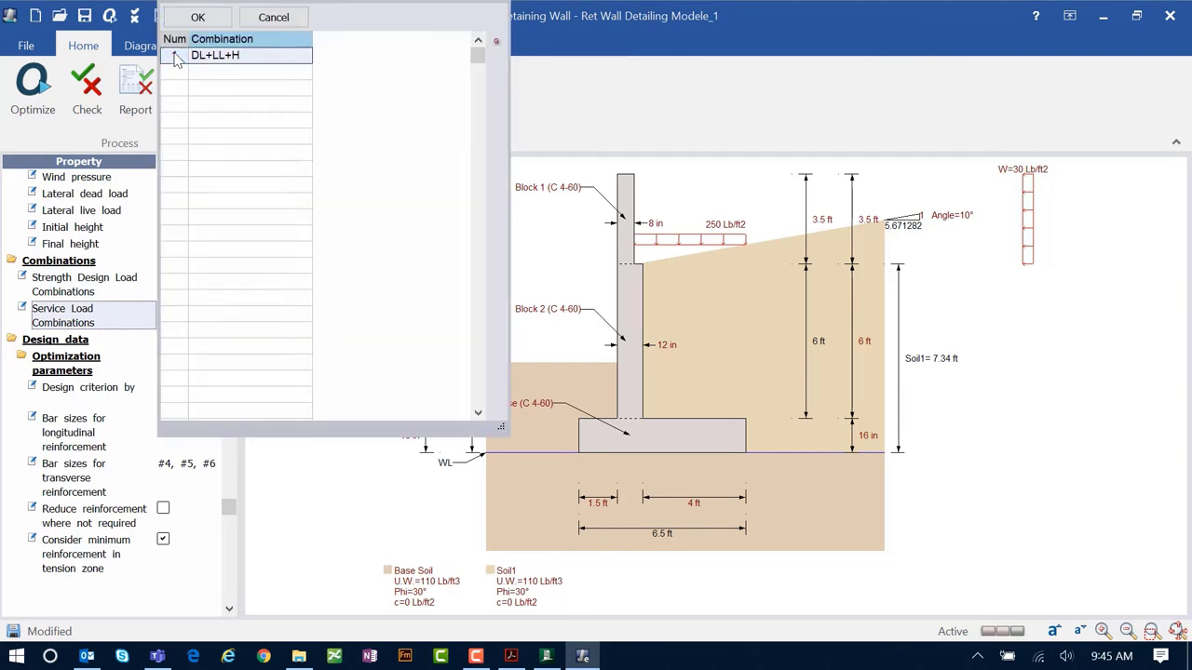
pyautogui.press('Delete')
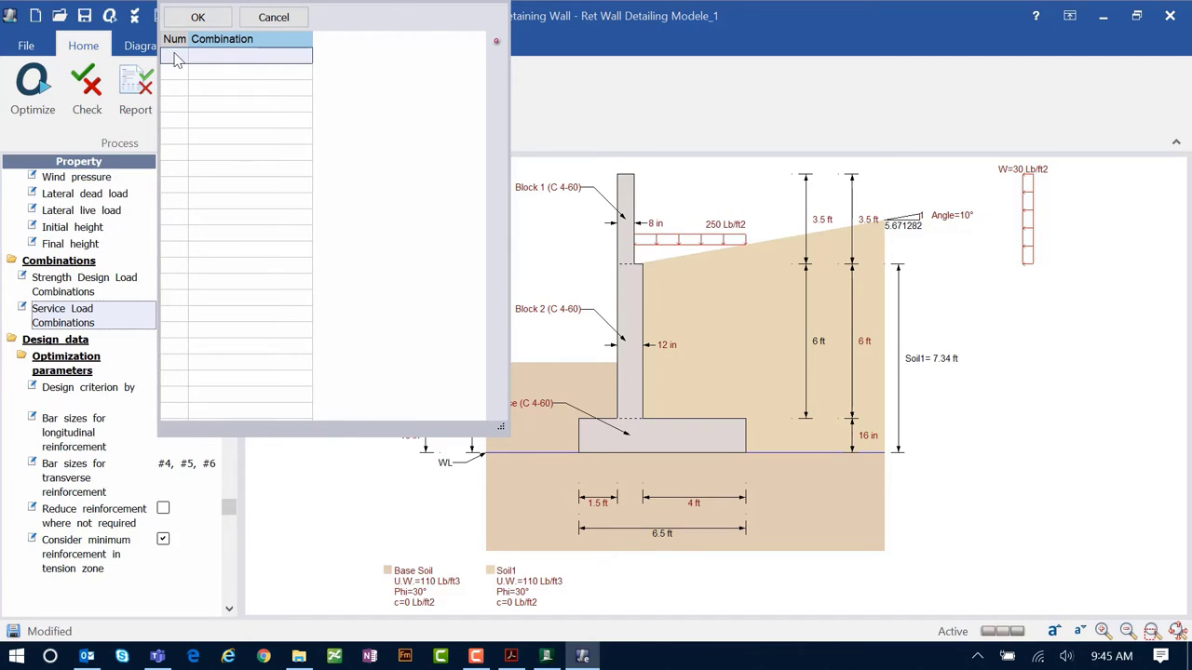
# - Add DL+H and DL+LL+H as the first two service load combinations
pyautogui.click(203, 60)
pyautogui.write('DL+')
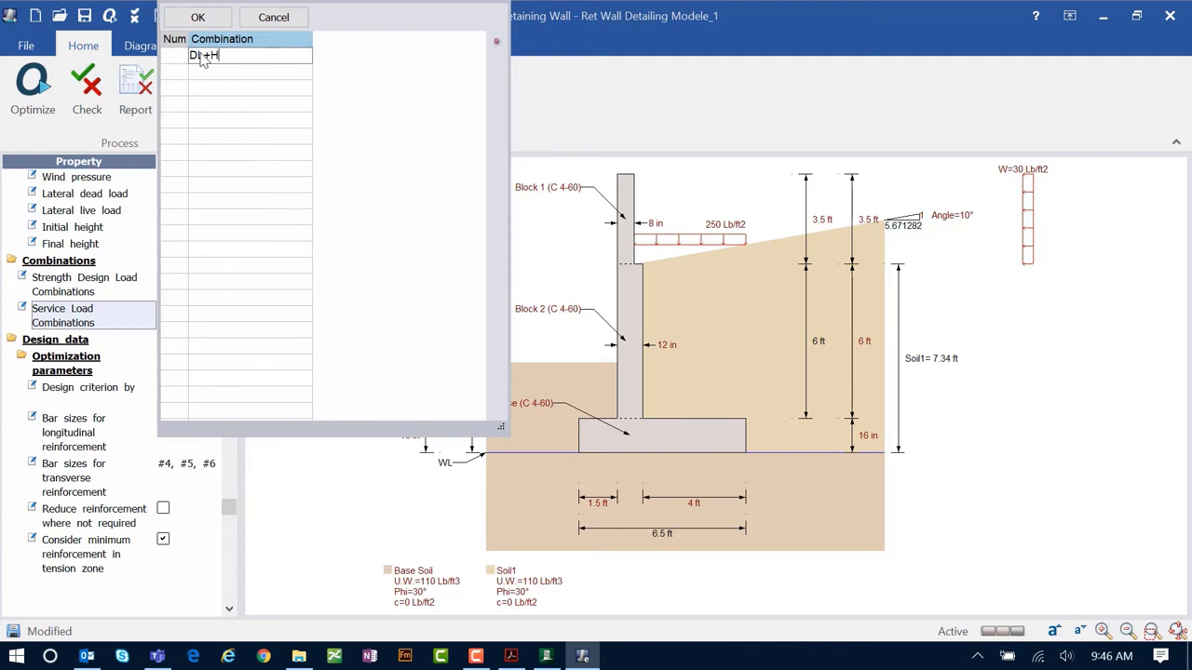
pyautogui.write('H')
pyautogui.press('Return')
pyautogui.write('DL')
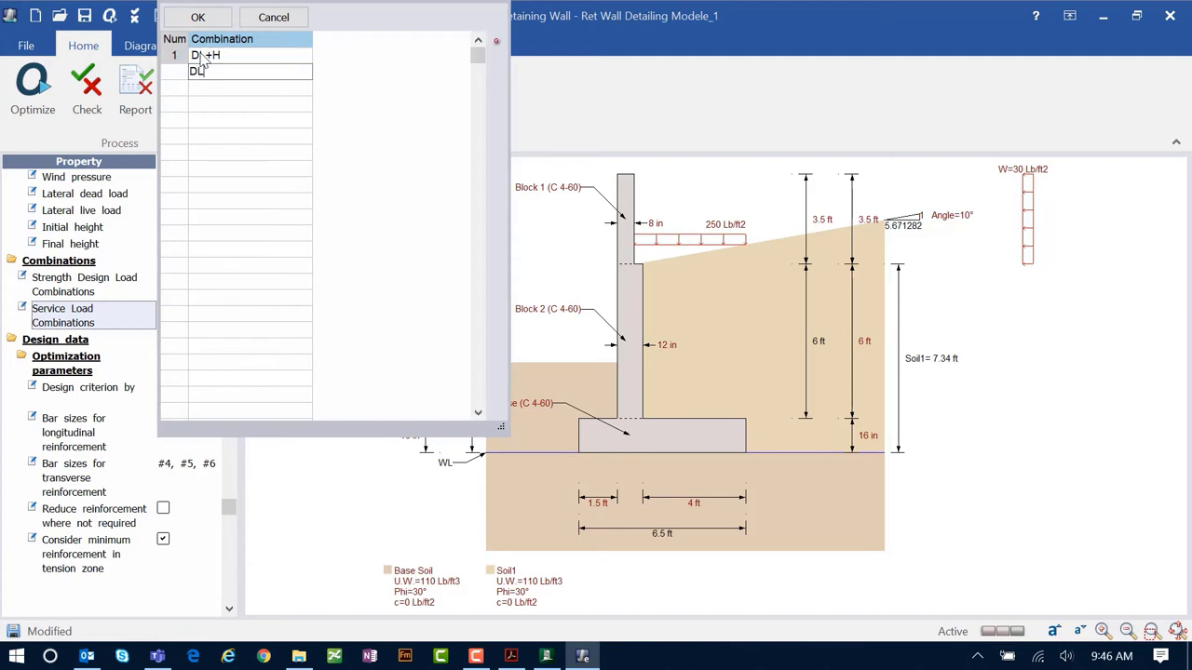
pyautogui.write('+LL+H')
pyautogui.press('Return')
# - Add DL+W+H and DL+LL+W+H to the service load combinations and accept the list
pyautogui.write('DL')
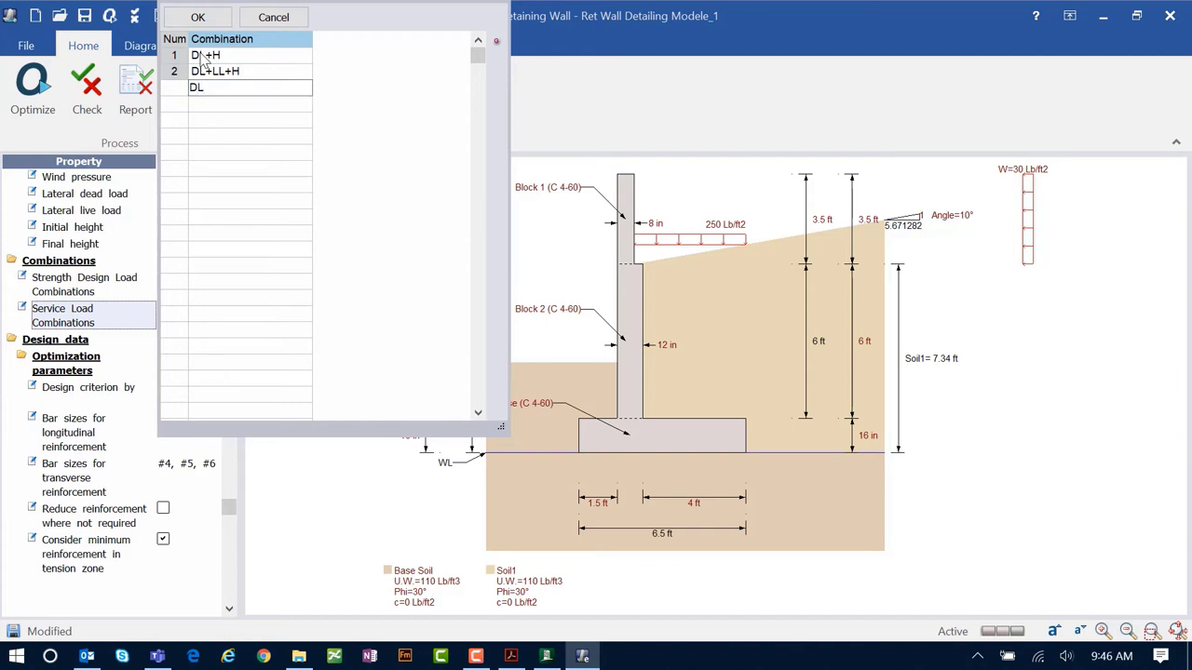
pyautogui.write('+W+H')
pyautogui.press('Return')
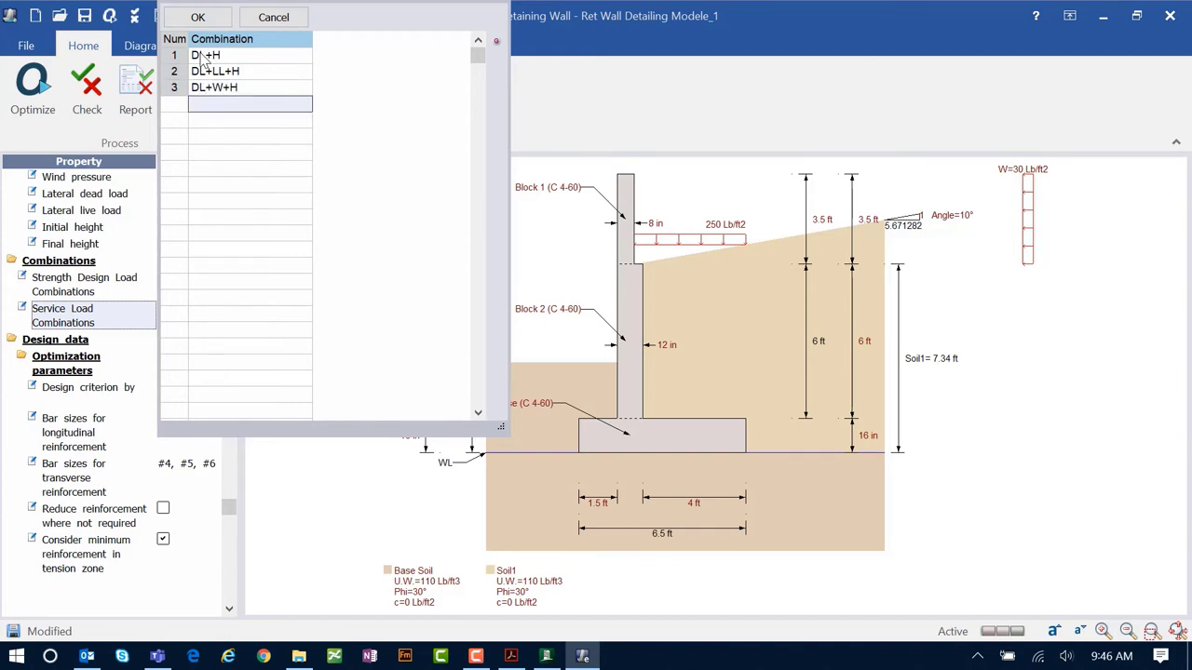
pyautogui.write('DL')
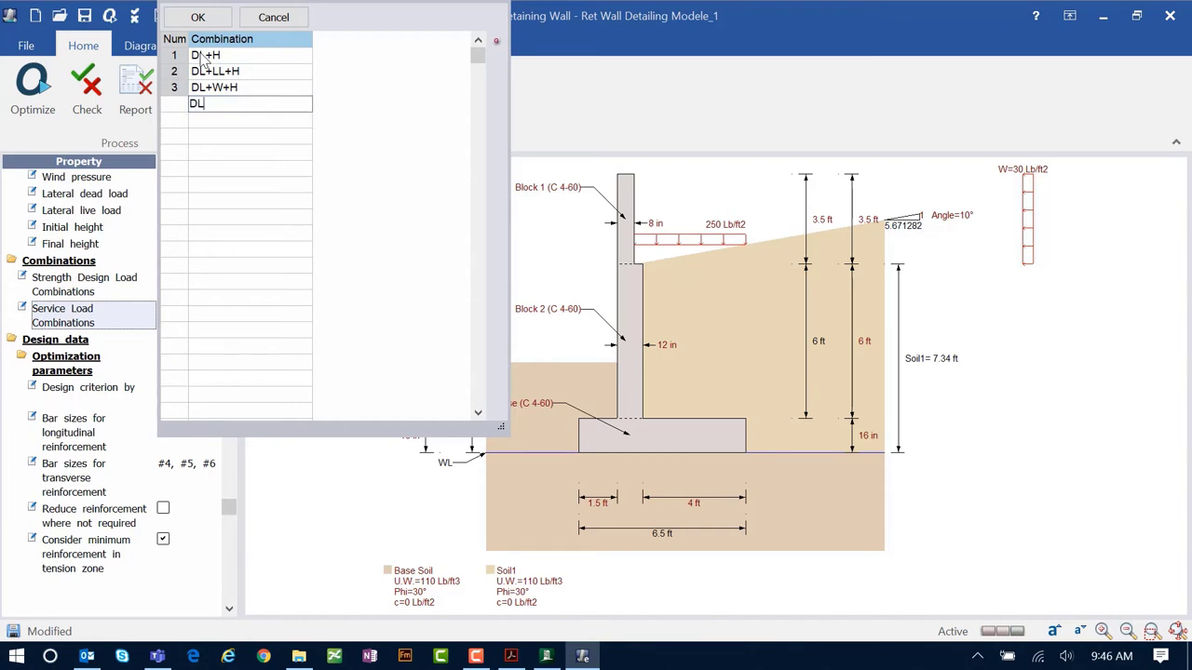
pyautogui.write('+LL+W+H')
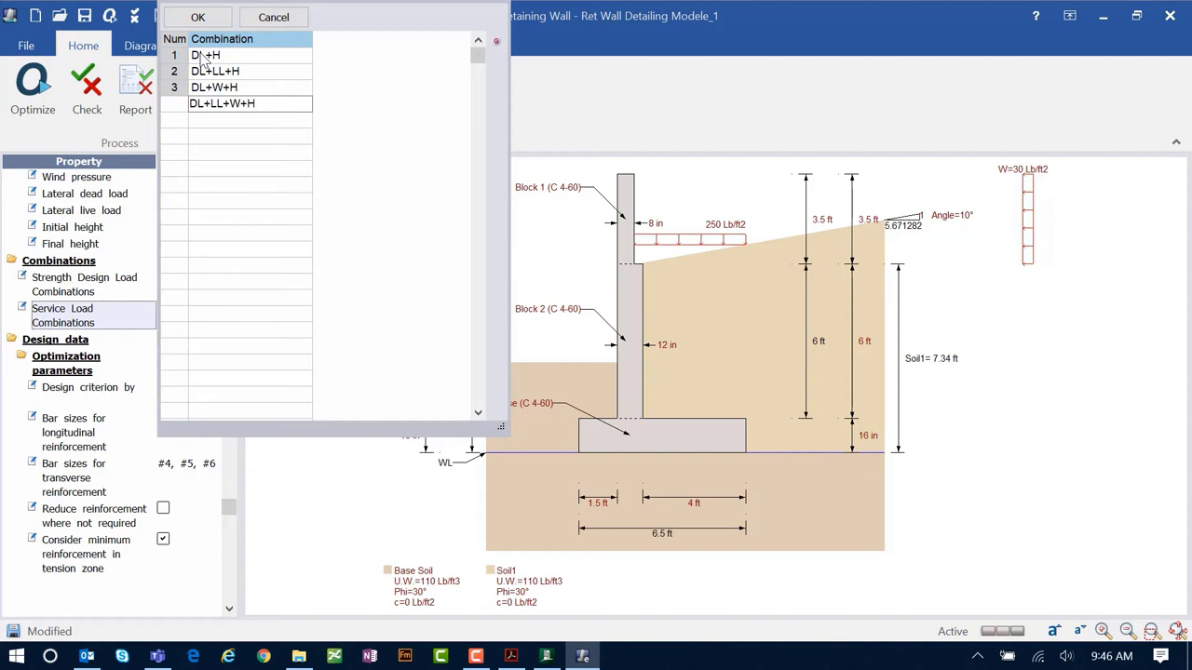
pyautogui.click(169, 18)
pyautogui.click(163, 17)
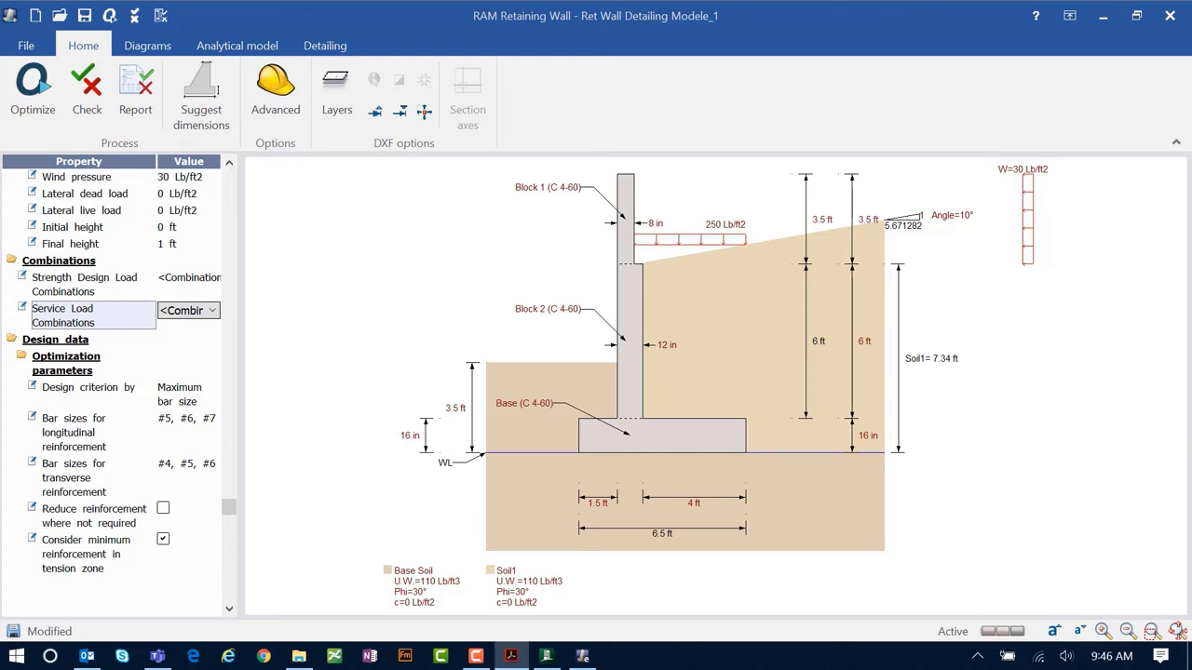
# - Examine the design criterion choices and the bar sizes selected for longitudinal reinforcement in the optimization parameters
pyautogui.click(185, 393)
pyautogui.click(187, 394)
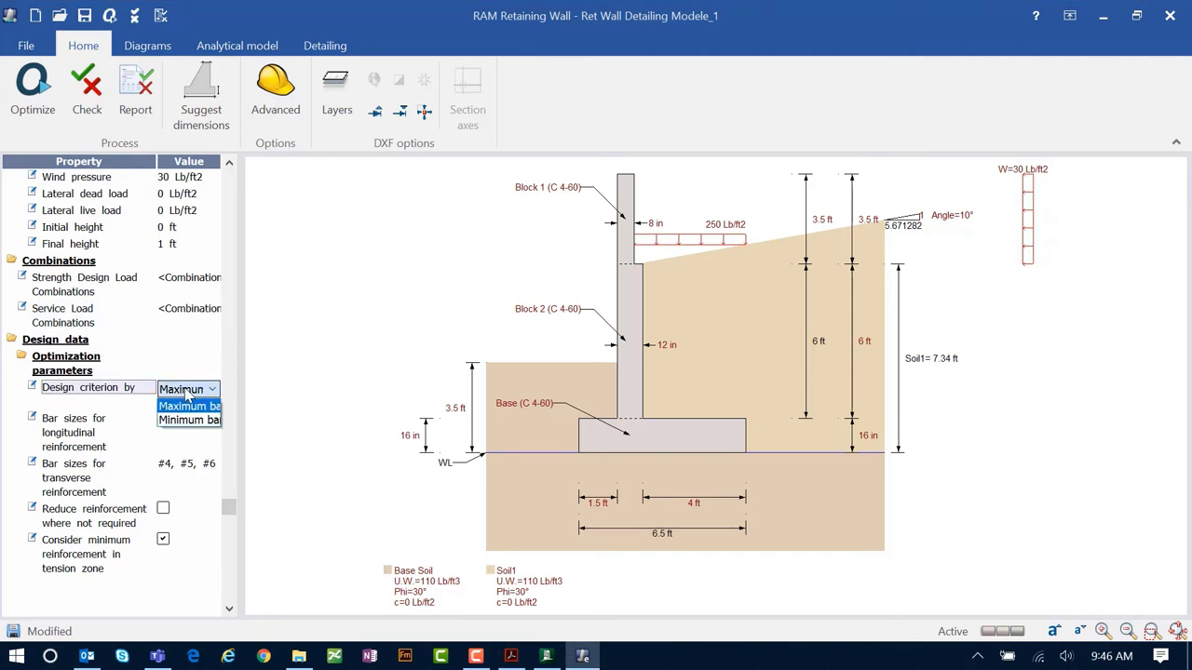
pyautogui.click(187, 394)
pyautogui.click(173, 429)
pyautogui.click(173, 425)
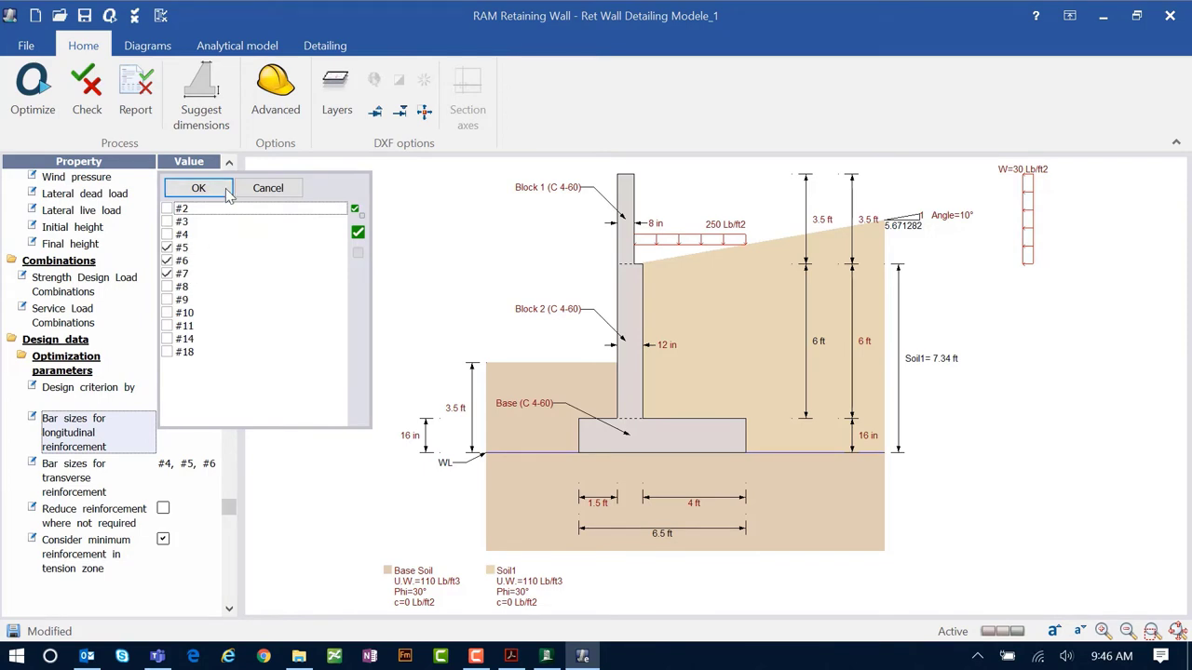
pyautogui.click(267, 188)
# - Keep #4, #5 and #6 as the bar sizes for transverse reinforcement and save the model
pyautogui.click(183, 471)
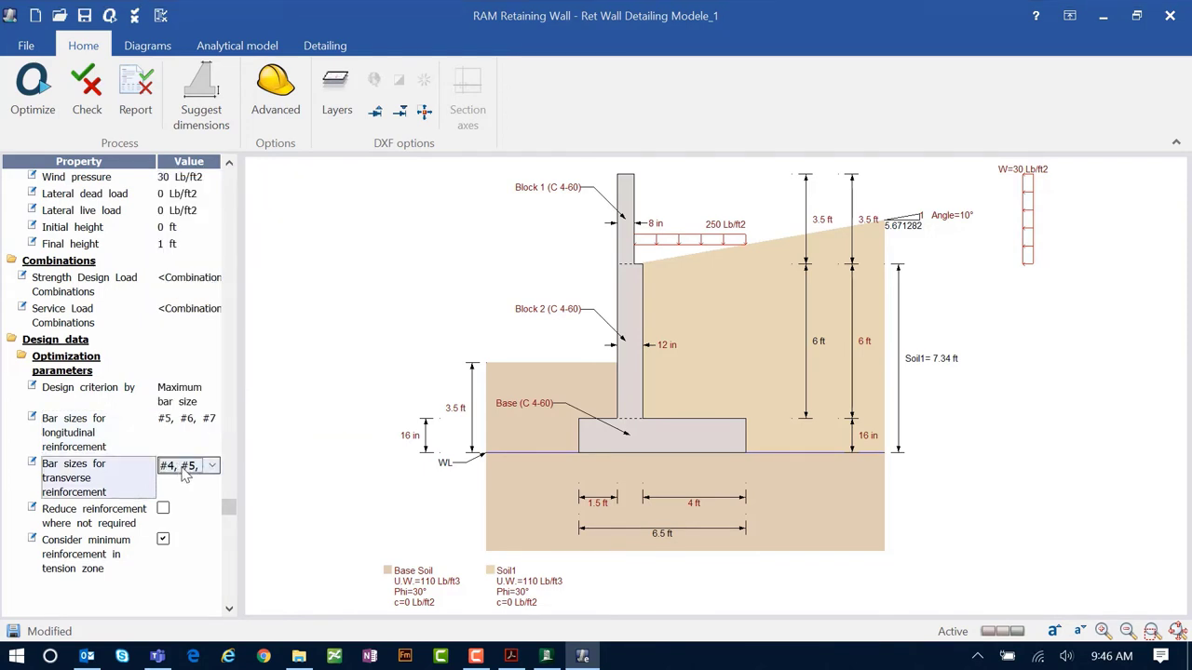
pyautogui.click(183, 475)
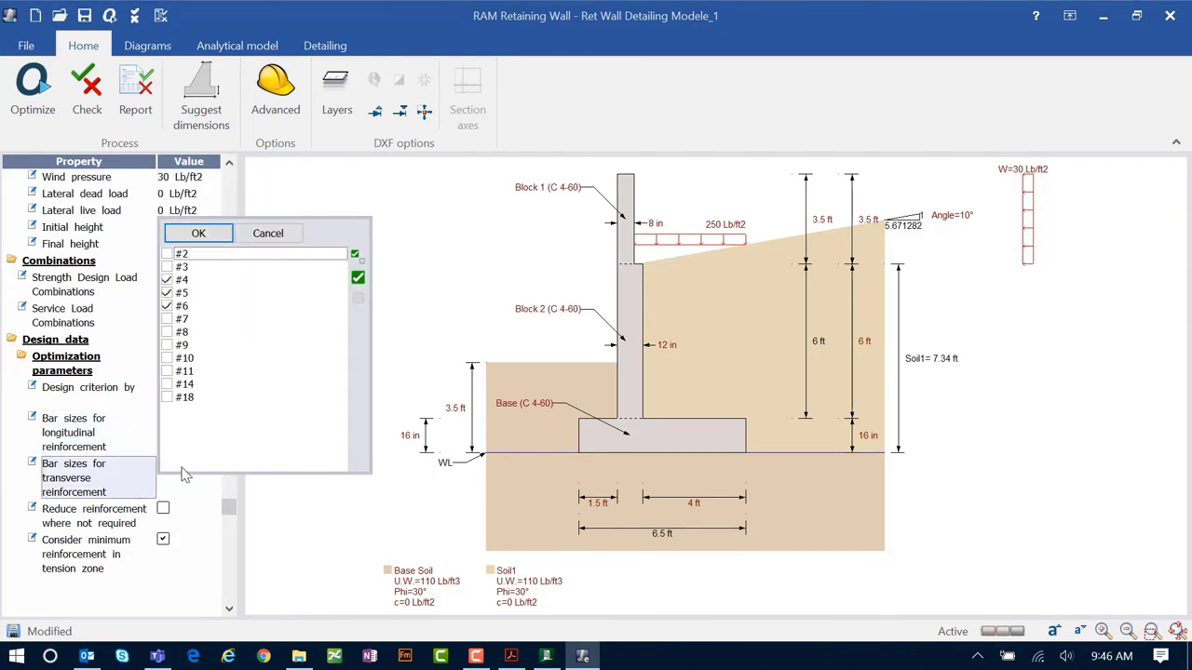
pyautogui.click(167, 293)
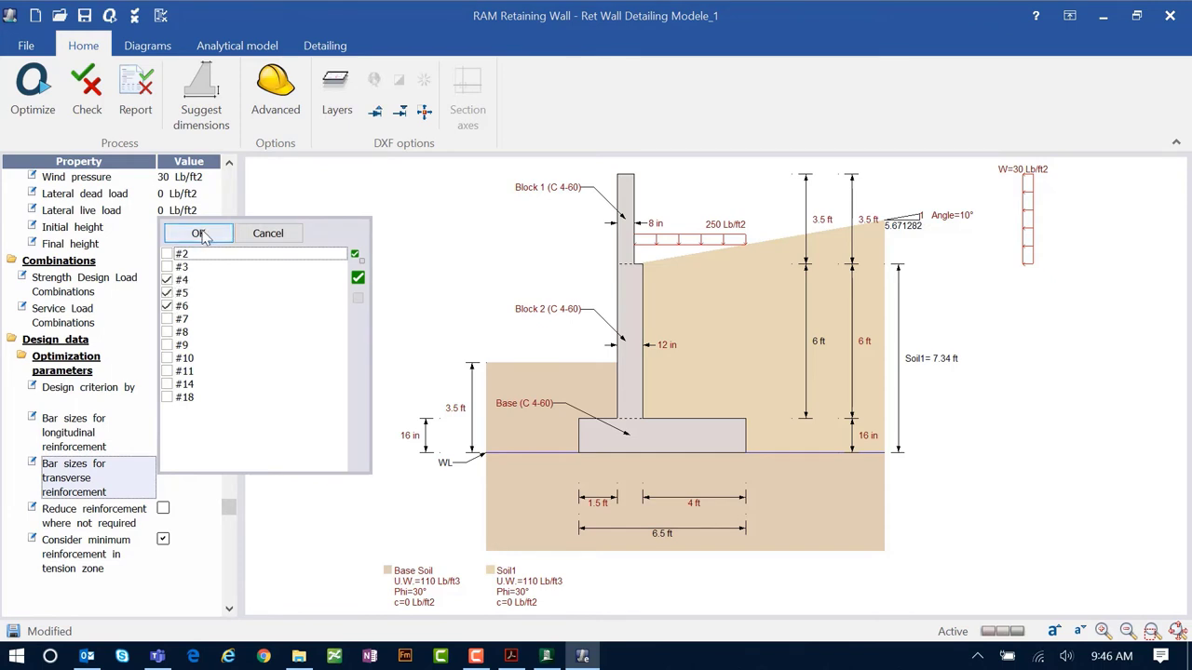
pyautogui.click(199, 234)
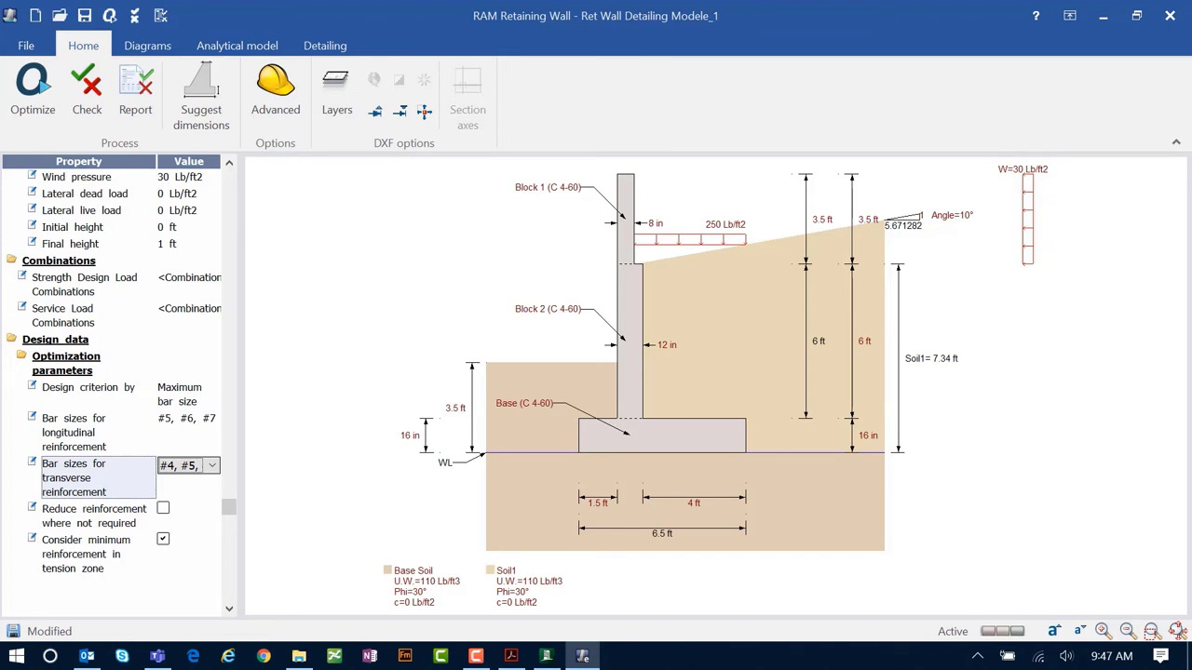
pyautogui.click(84, 15)
# - Examine the advanced design options, including concrete type, epoxy coating and the active pressure vertical component for sliding
pyautogui.click(268, 121)
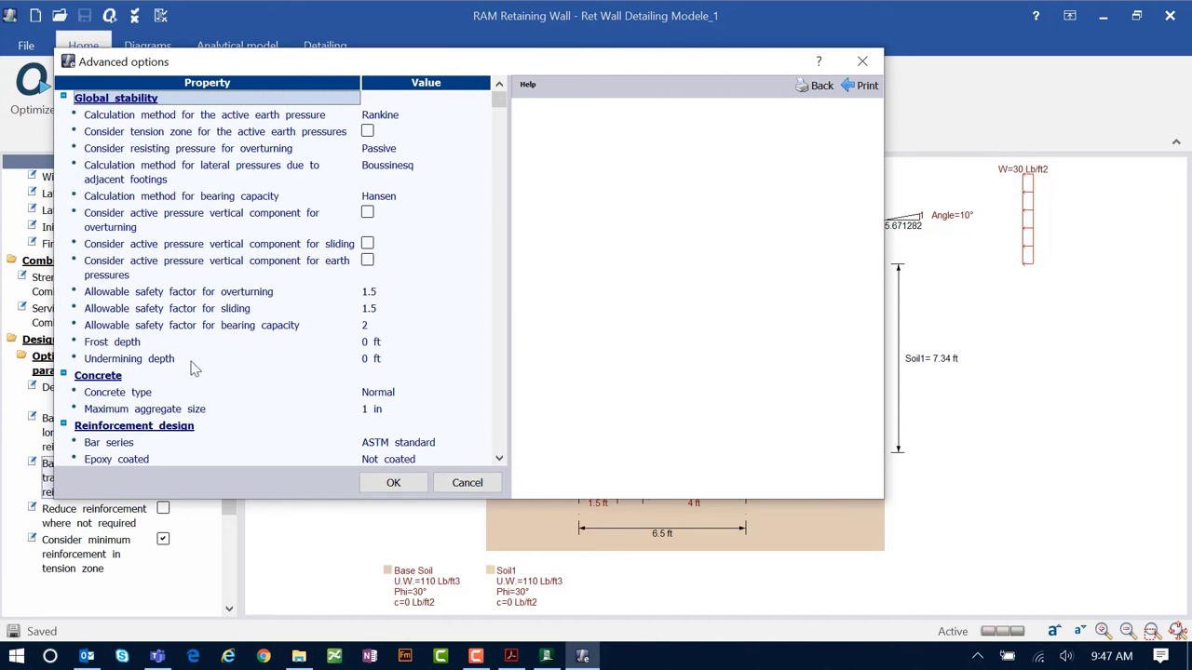
pyautogui.scroll(-1, 191, 367)
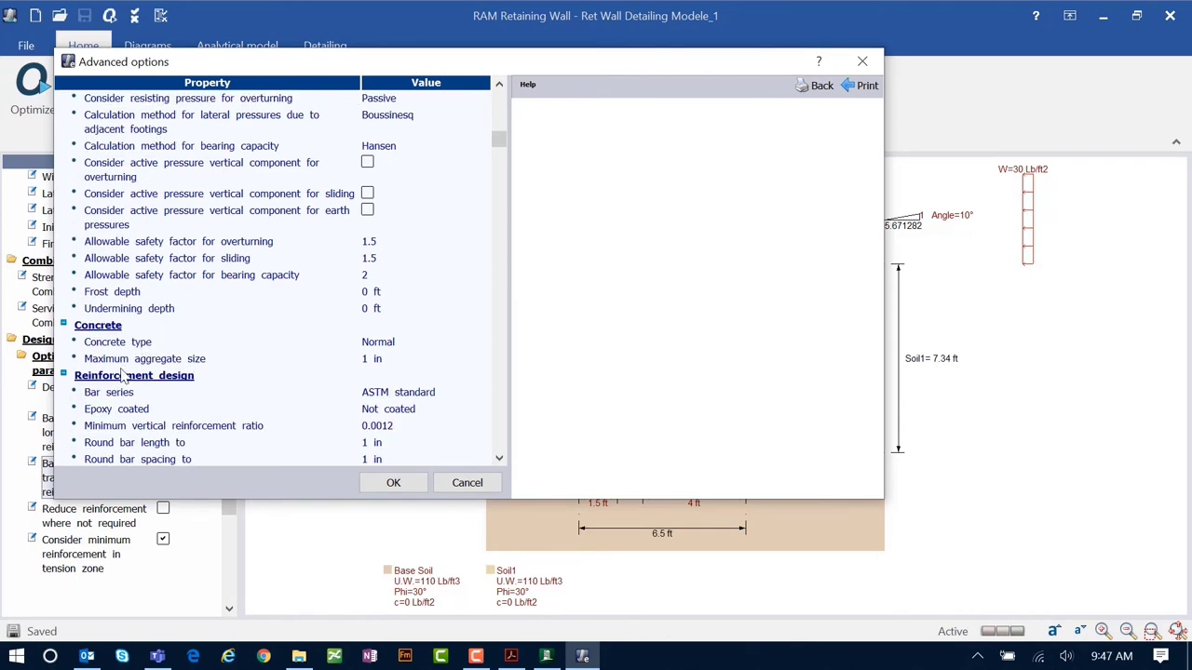
pyautogui.scroll(-3, 151, 410)
pyautogui.scroll(3, 153, 412)
pyautogui.click(395, 345)
pyautogui.click(395, 345)
pyautogui.click(396, 345)
pyautogui.click(378, 410)
pyautogui.click(377, 410)
pyautogui.click(378, 412)
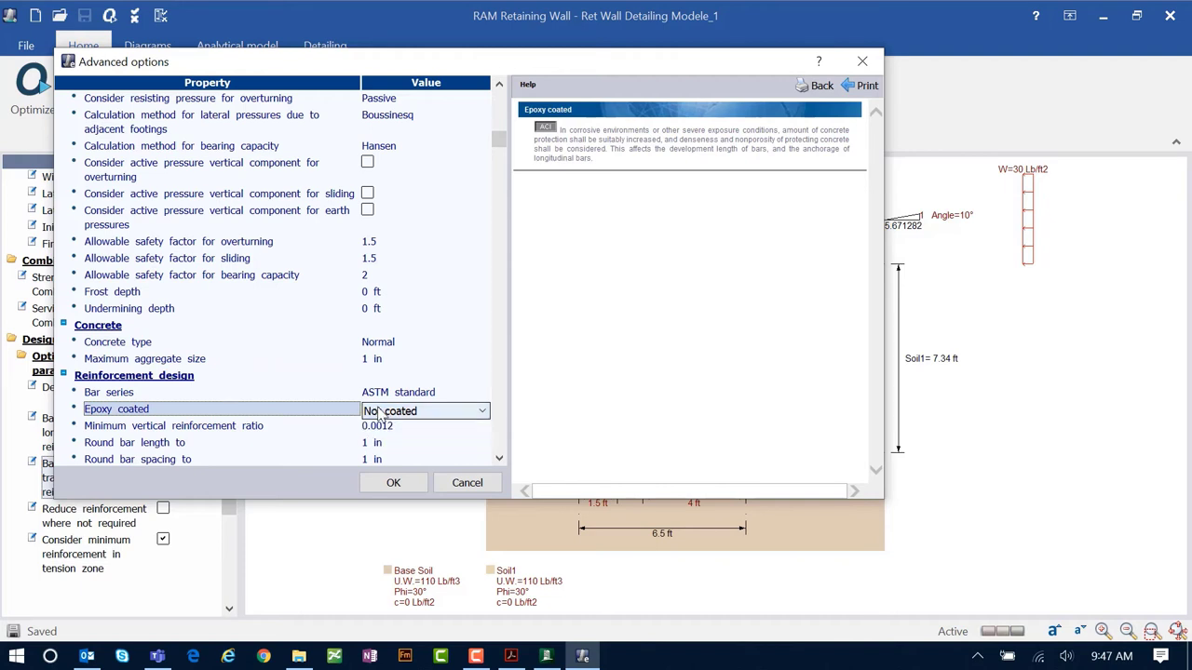
pyautogui.click(189, 196)
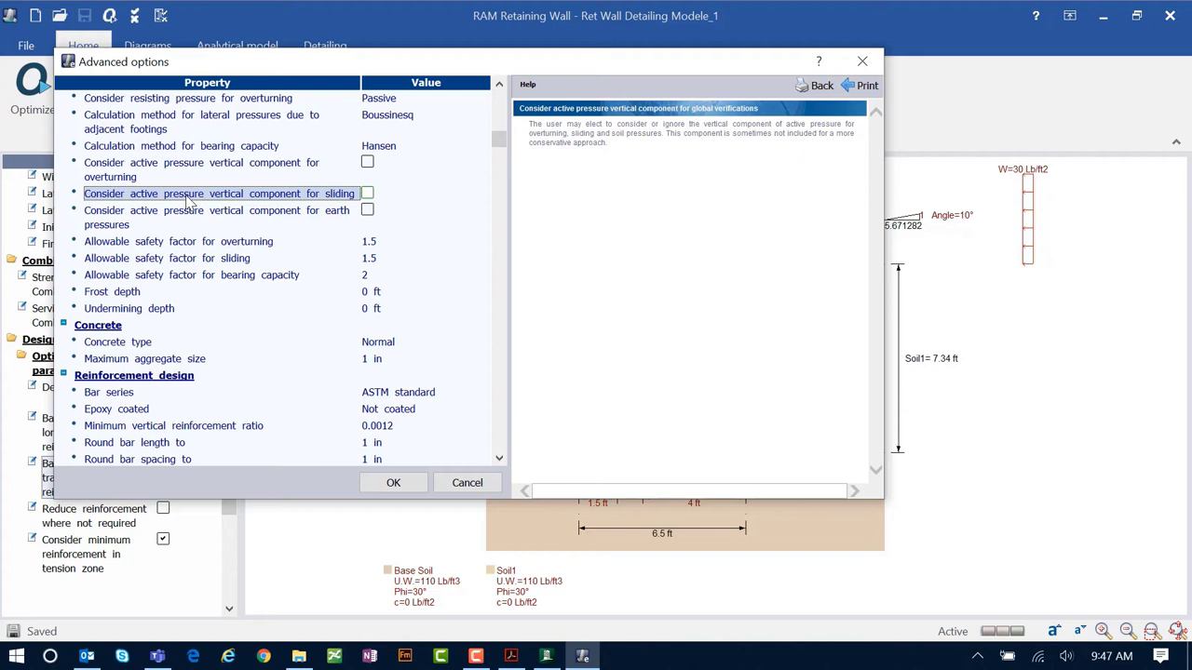
pyautogui.click(393, 483)
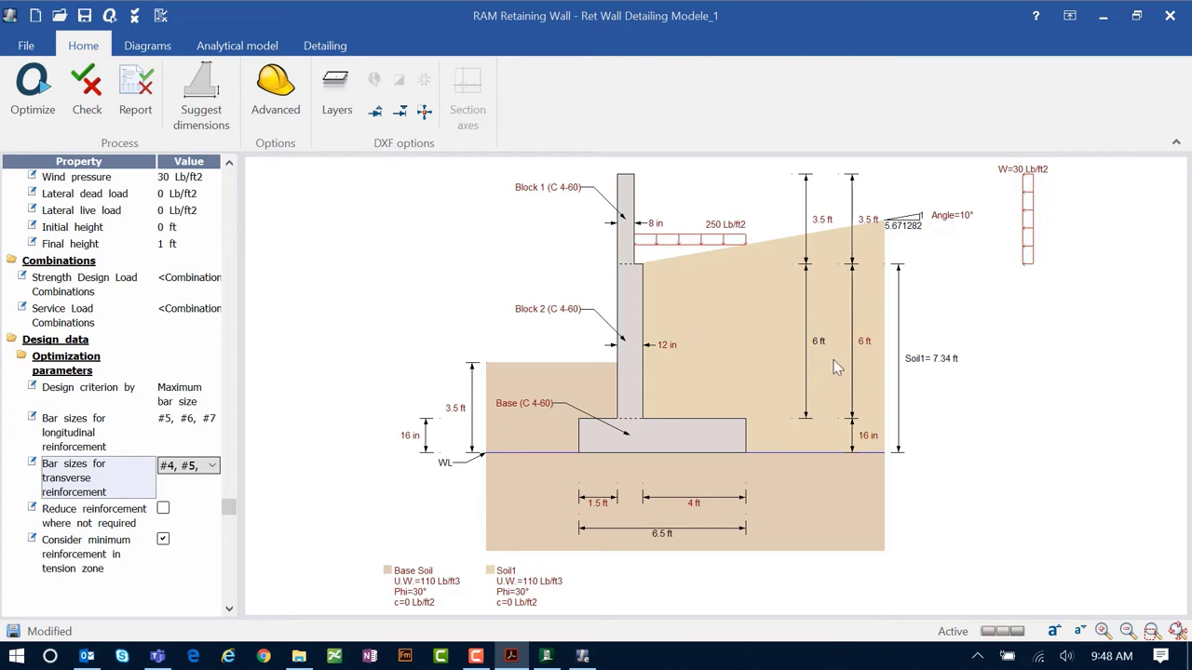
# - Optimize the wall design, allowing the existing reinforcement data to be replaced, and display the reinforcement detailing
pyautogui.click(31, 85)
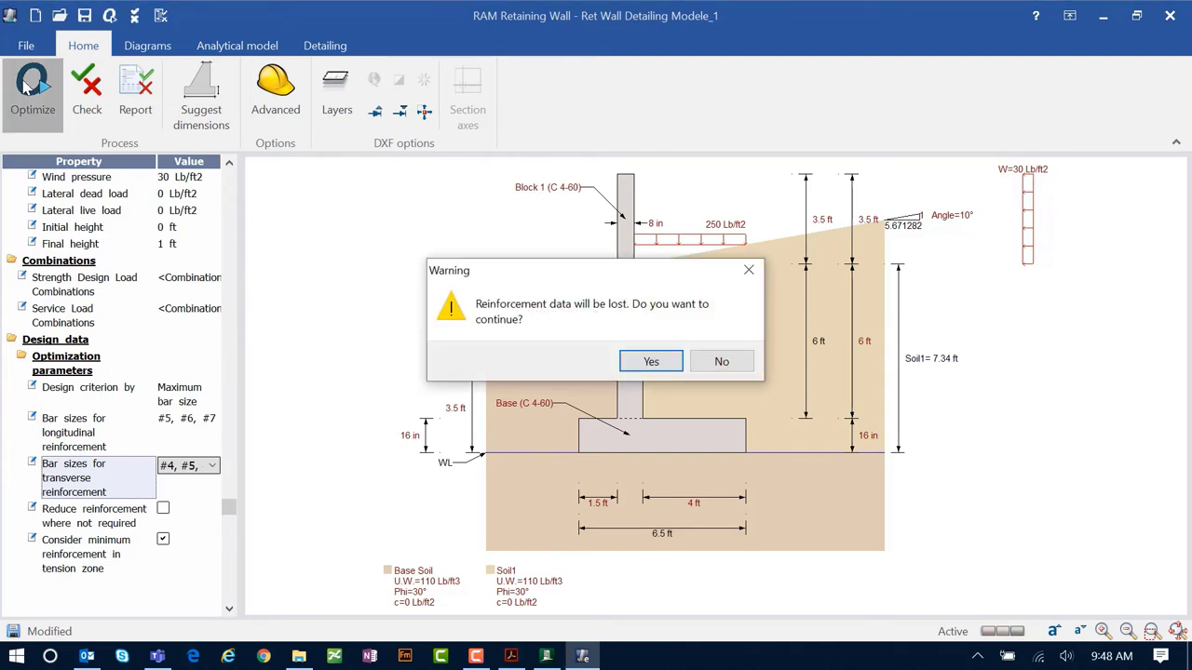
pyautogui.click(647, 362)
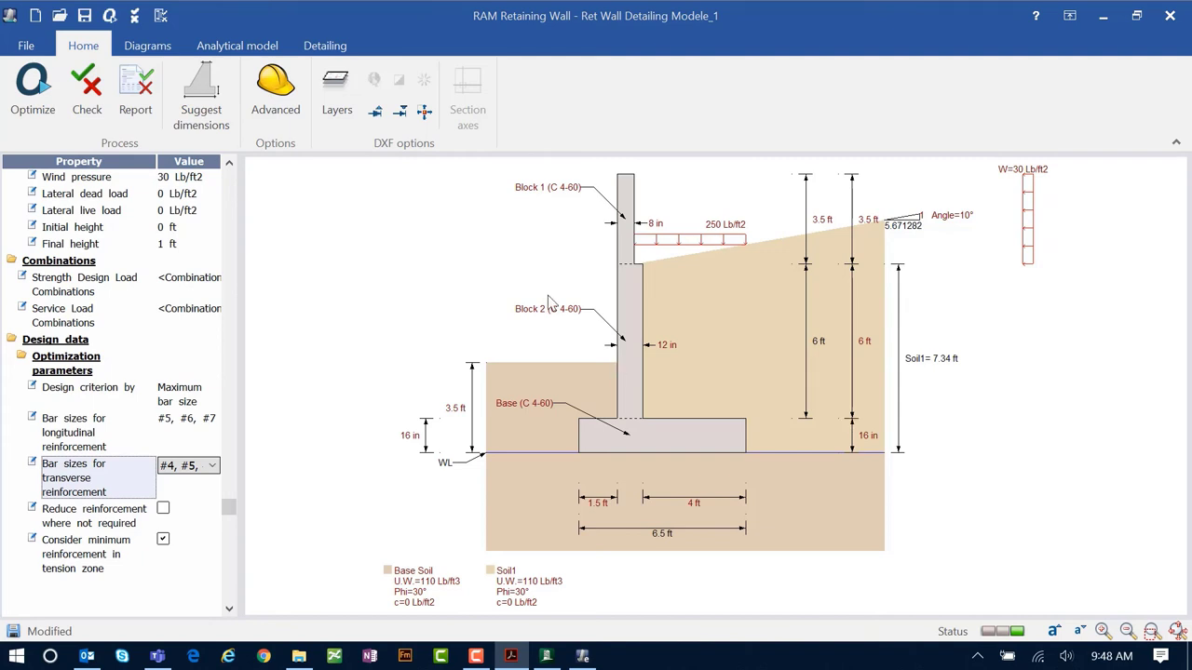
pyautogui.click(324, 45)
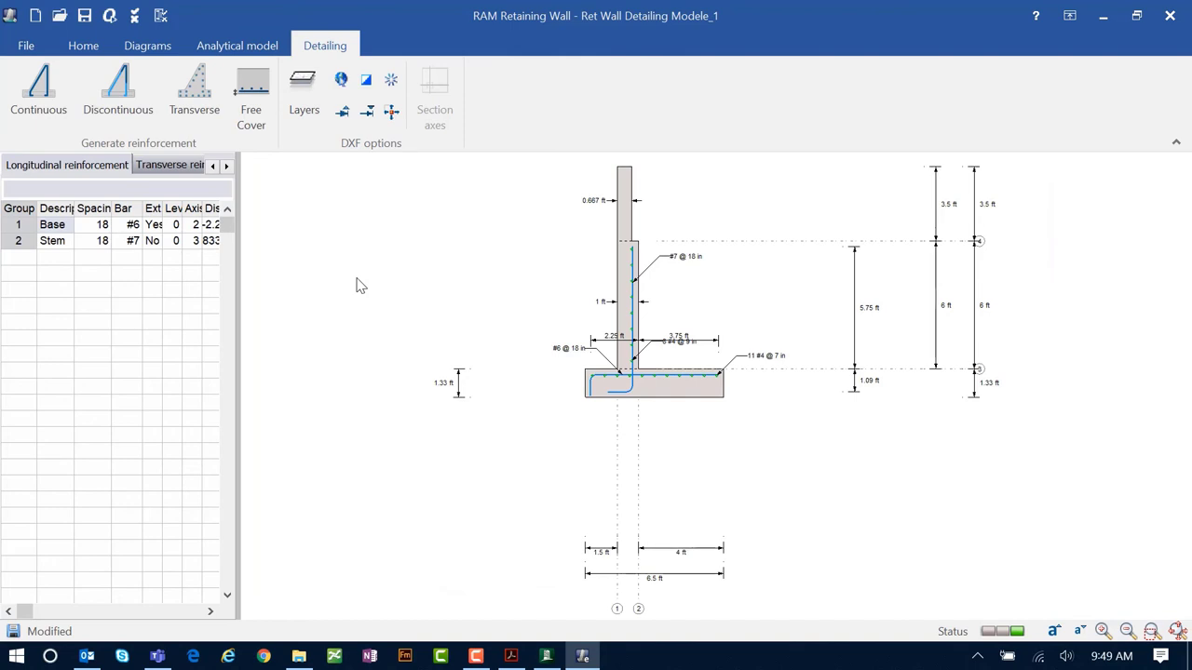
# - Examine the transverse reinforcement table, the bar size choices for the base, and the continuous bar generation settings
pyautogui.click(152, 170)
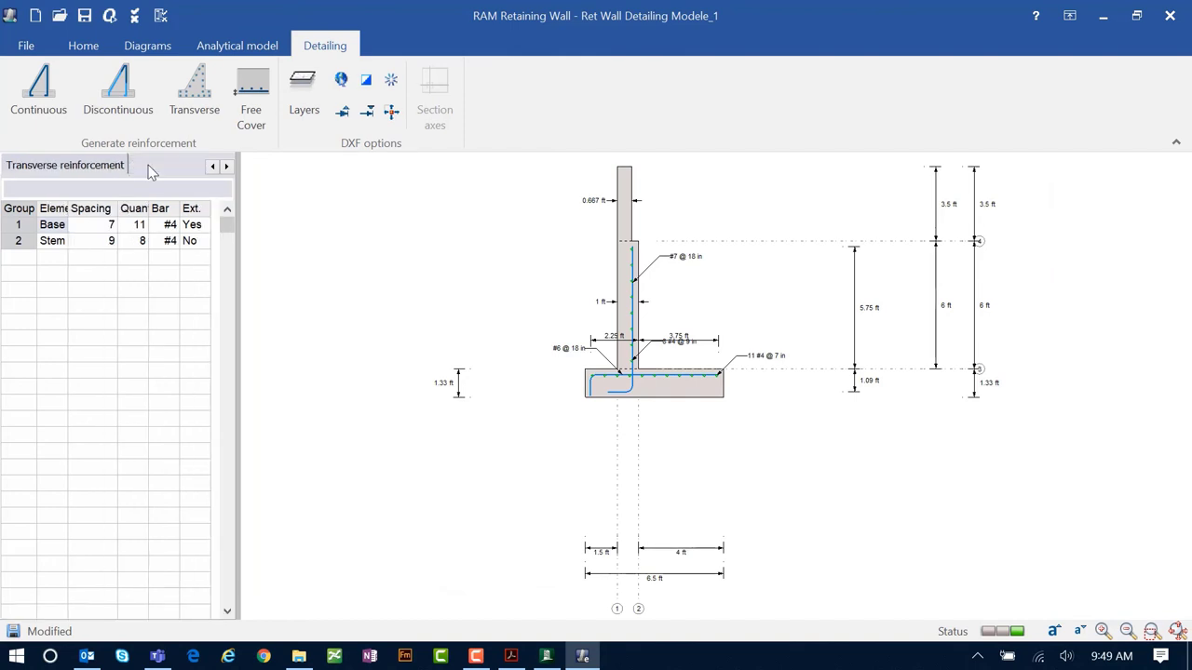
pyautogui.click(170, 228)
pyautogui.click(170, 227)
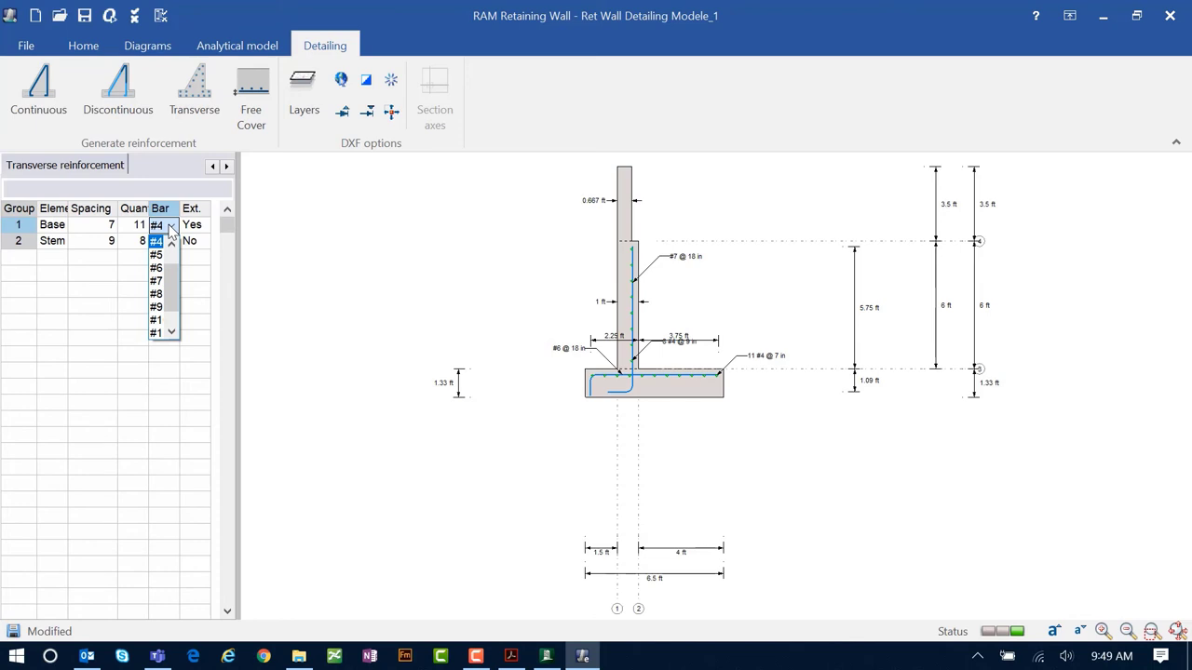
pyautogui.click(169, 228)
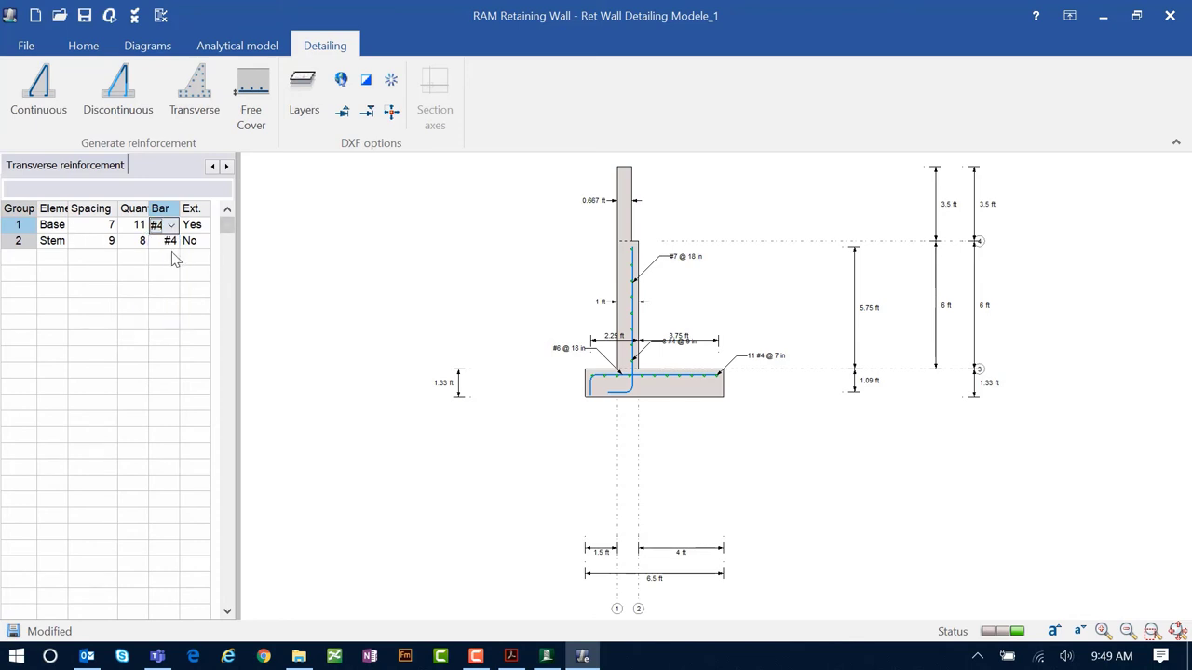
pyautogui.click(258, 285)
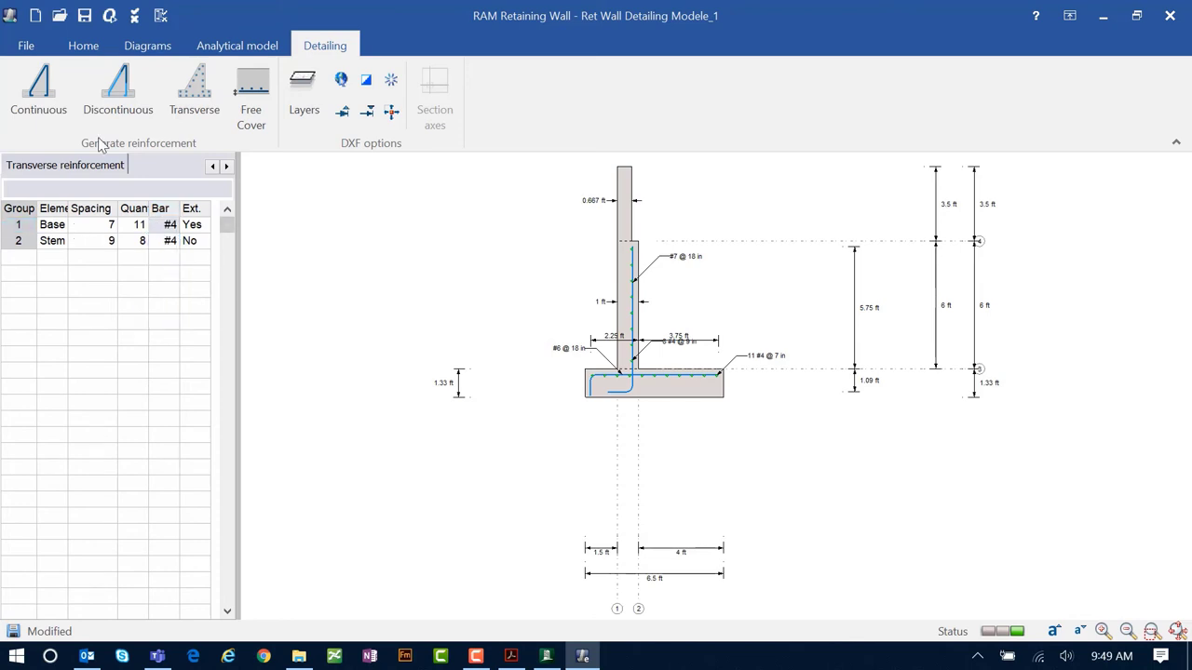
pyautogui.click(40, 102)
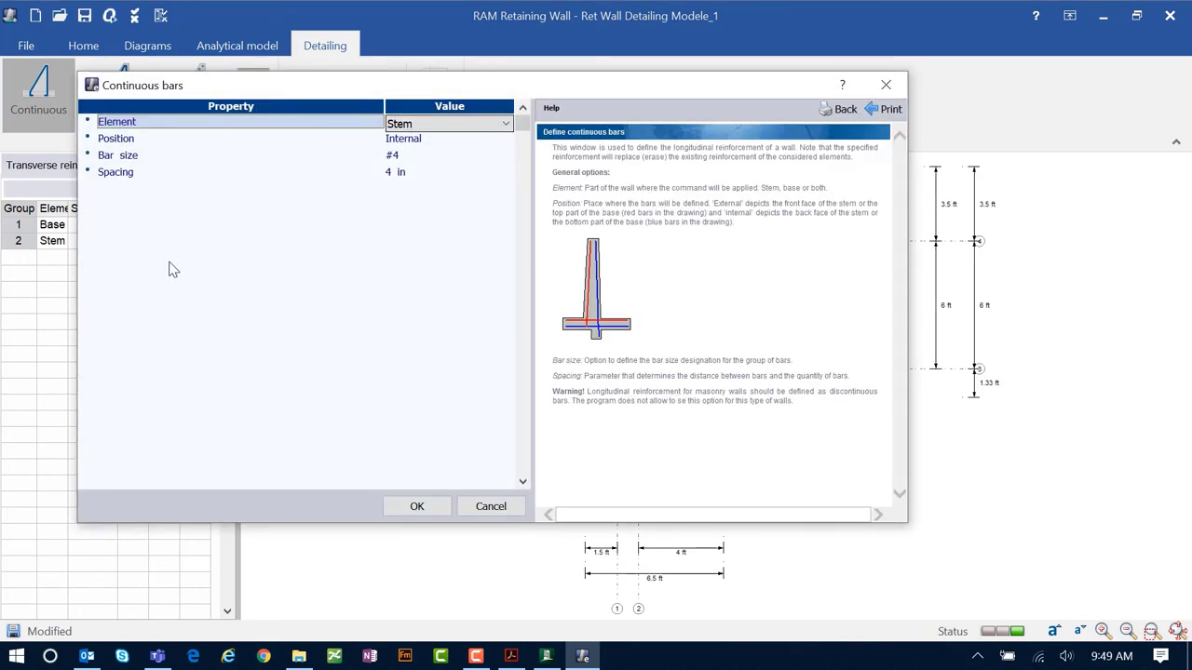
pyautogui.press('Return')
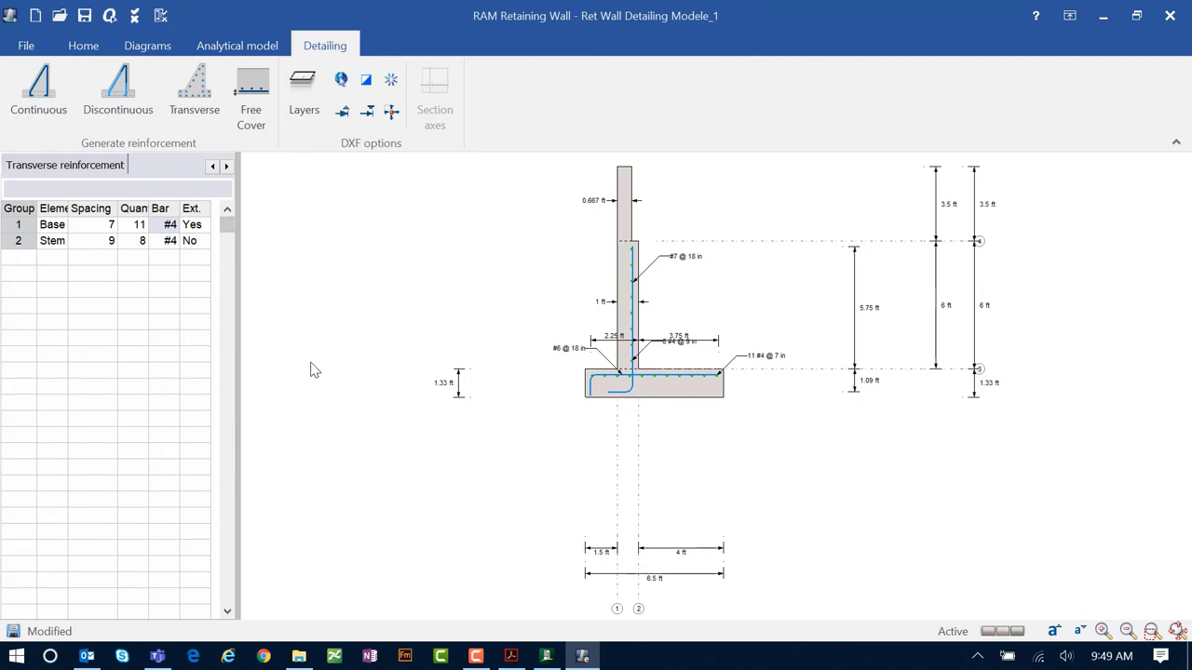
# - Generate transverse reinforcement for the stem with #4 bars at 12 in spacing, without reducing it where not required
pyautogui.click(195, 110)
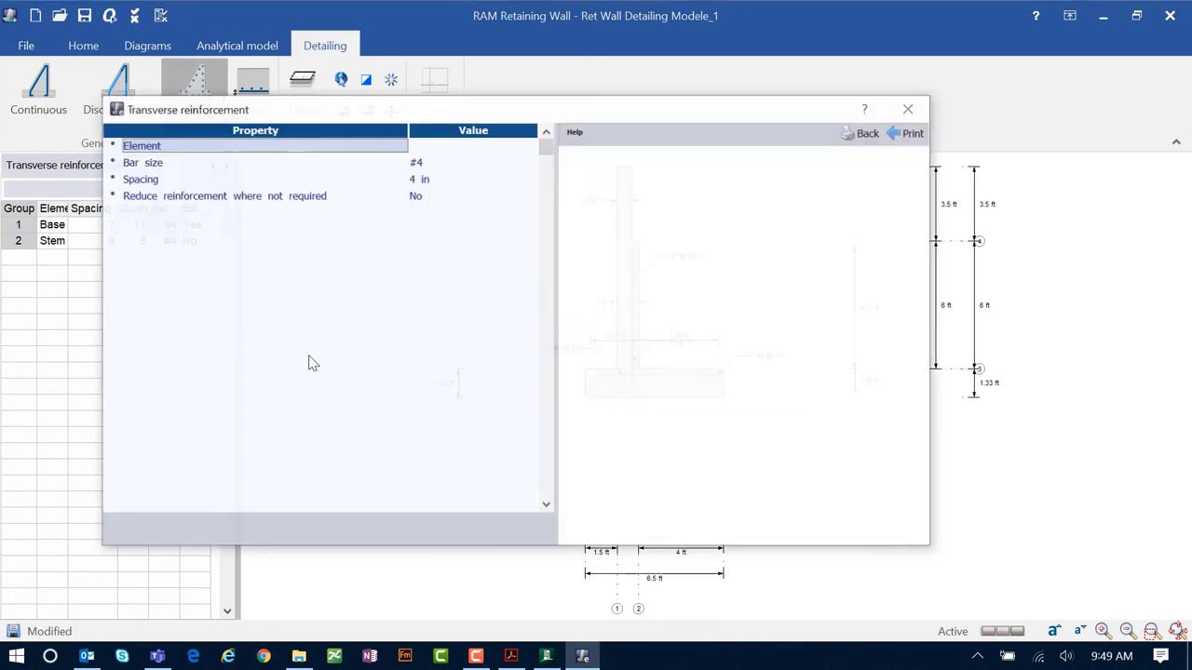
pyautogui.click(427, 164)
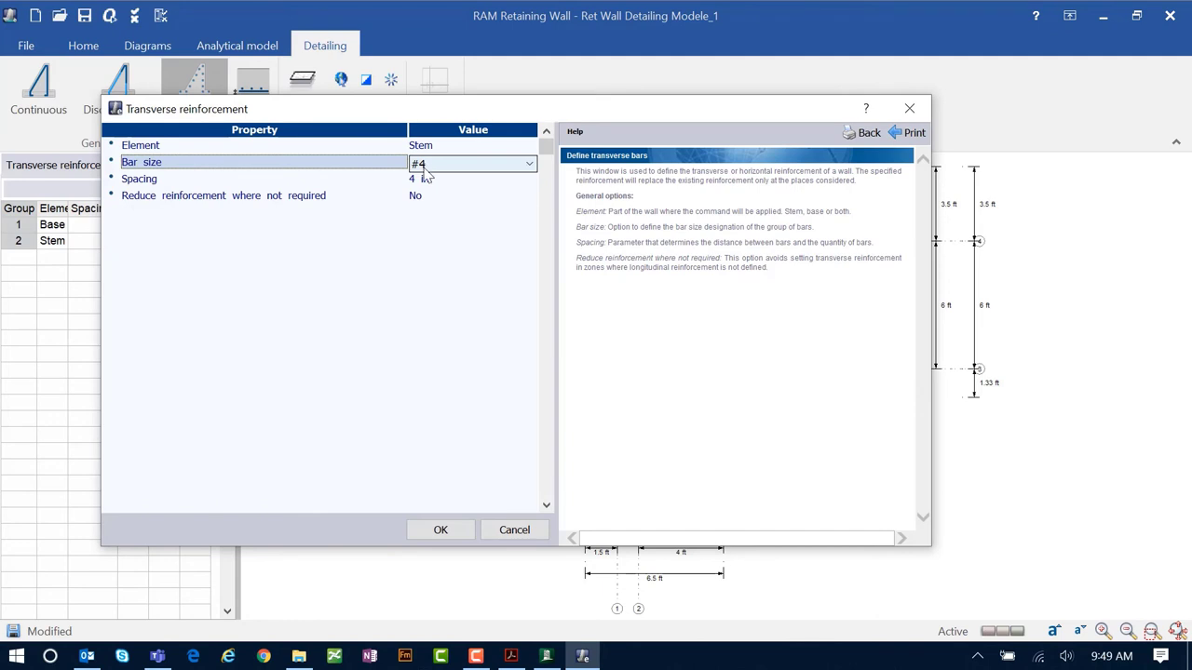
pyautogui.click(416, 178)
pyautogui.write('12')
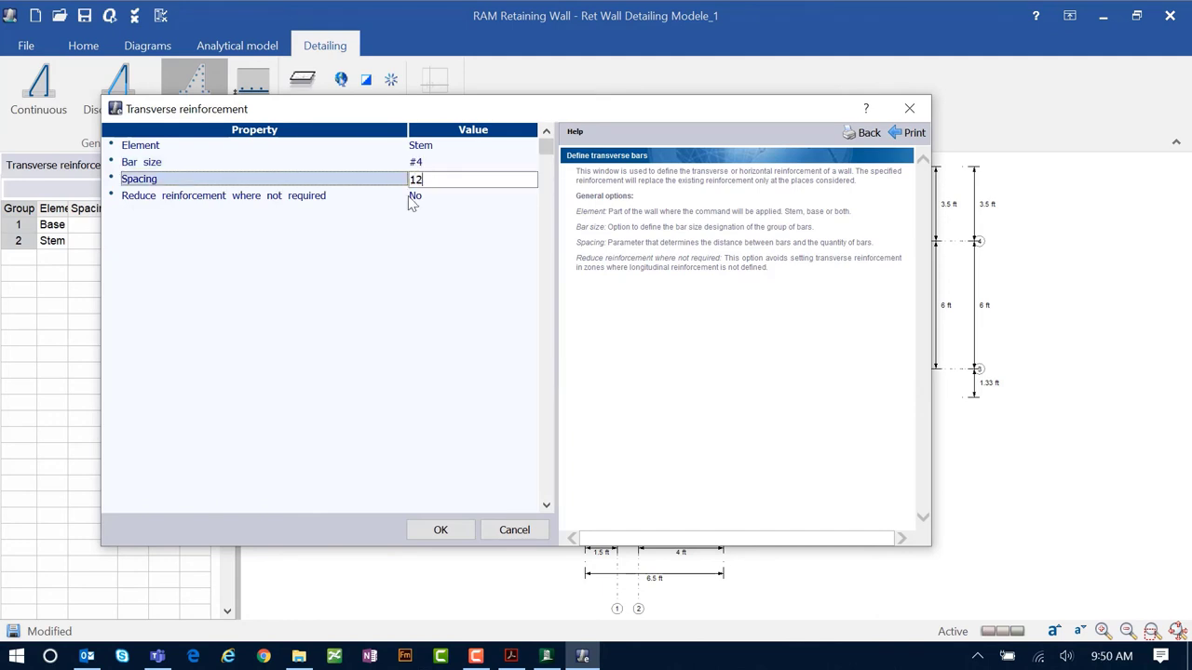
pyautogui.click(419, 203)
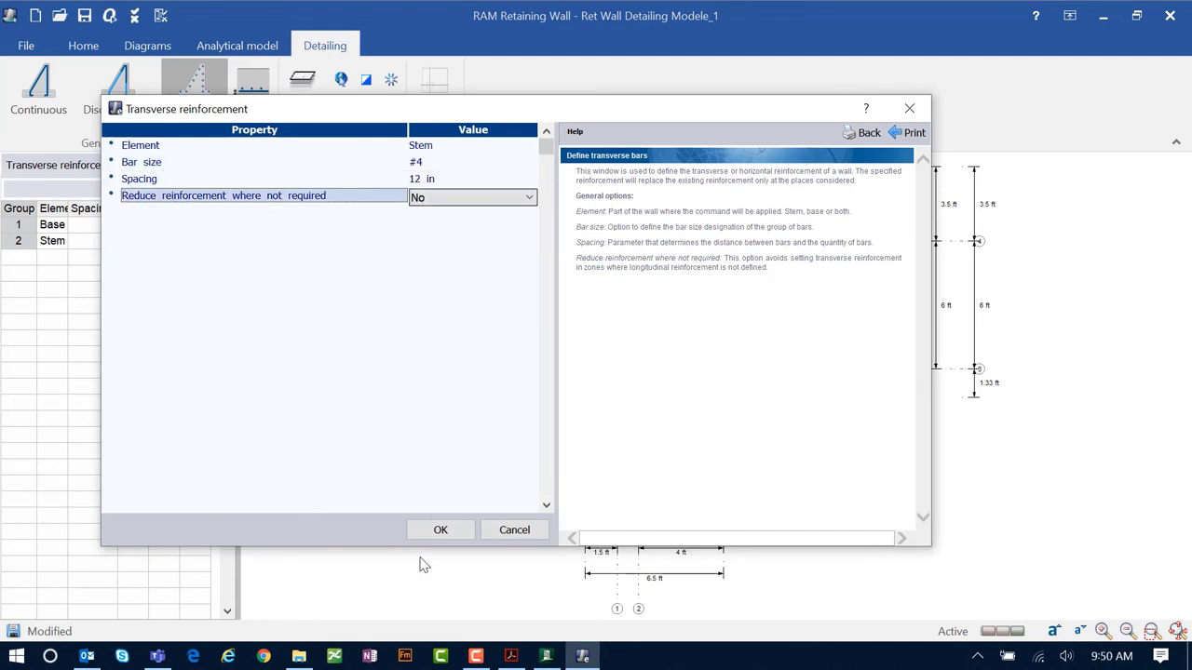
pyautogui.click(430, 530)
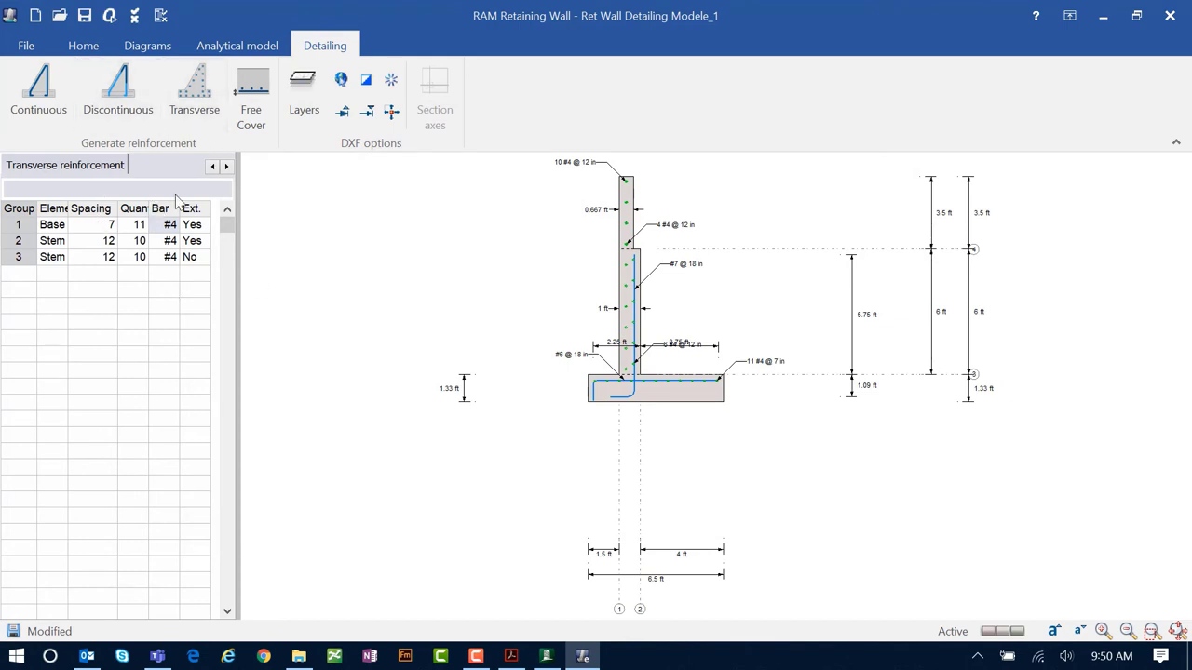
# - Optimize the wall design again, accepting the replacement of the current reinforcement data
pyautogui.click(82, 46)
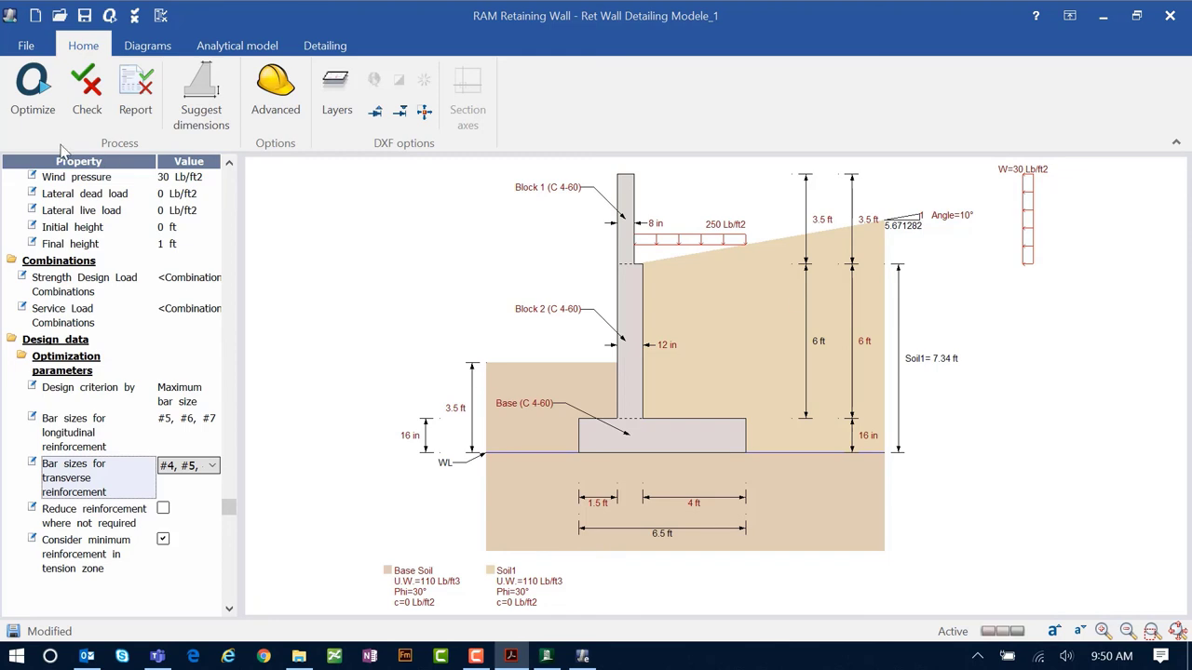
pyautogui.click(33, 102)
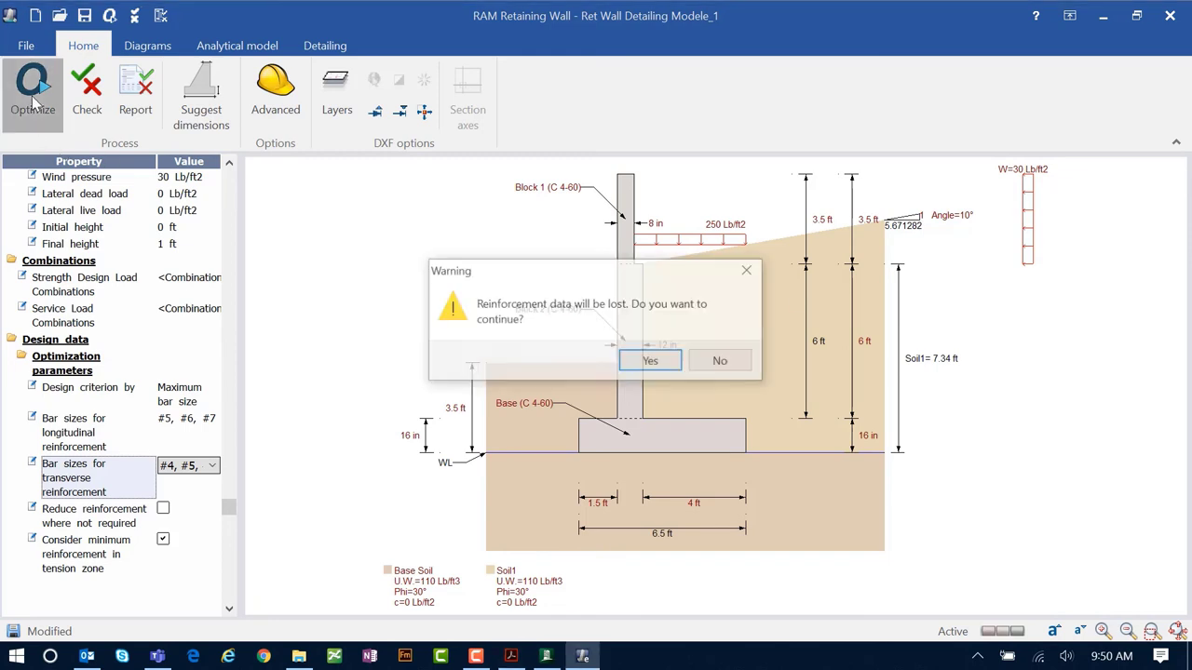
pyautogui.click(641, 362)
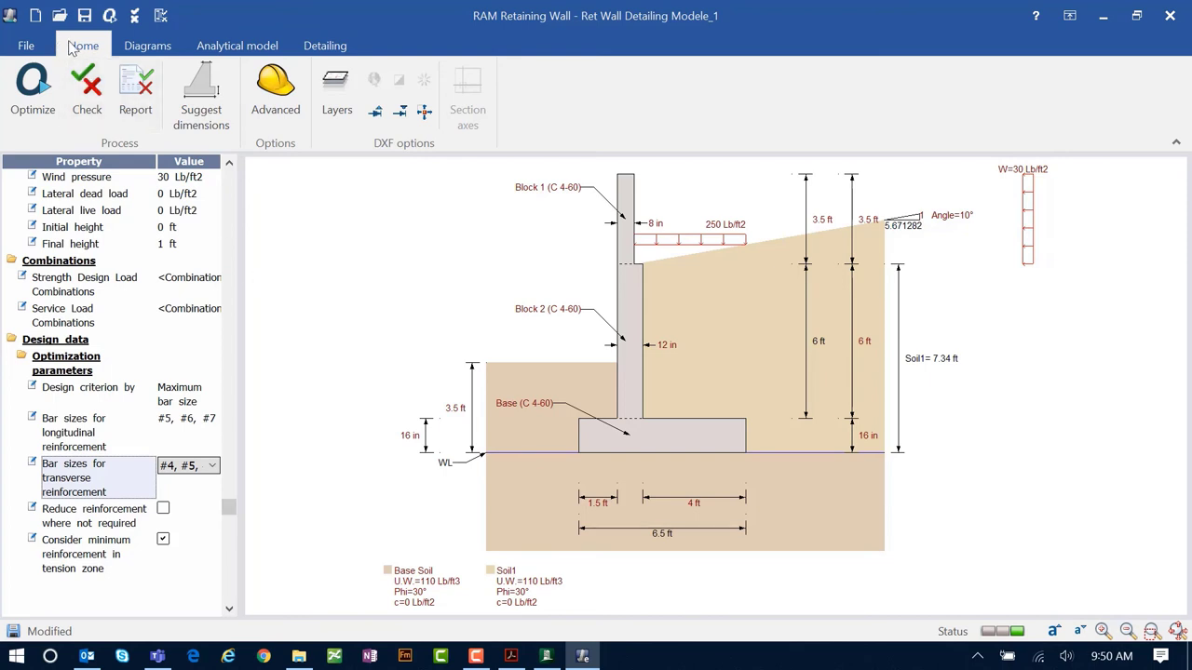
# - Apply the suggested wall dimensions, accepting the loss of reinforcement data, and rerun the optimization and design check
pyautogui.click(195, 100)
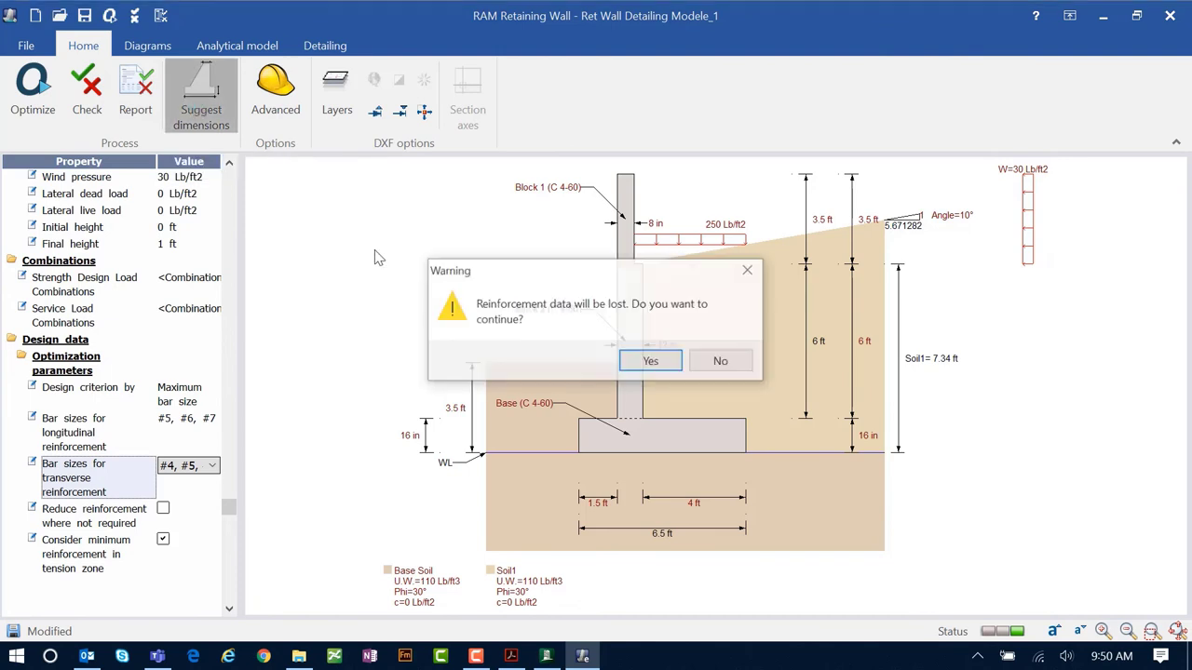
pyautogui.click(641, 362)
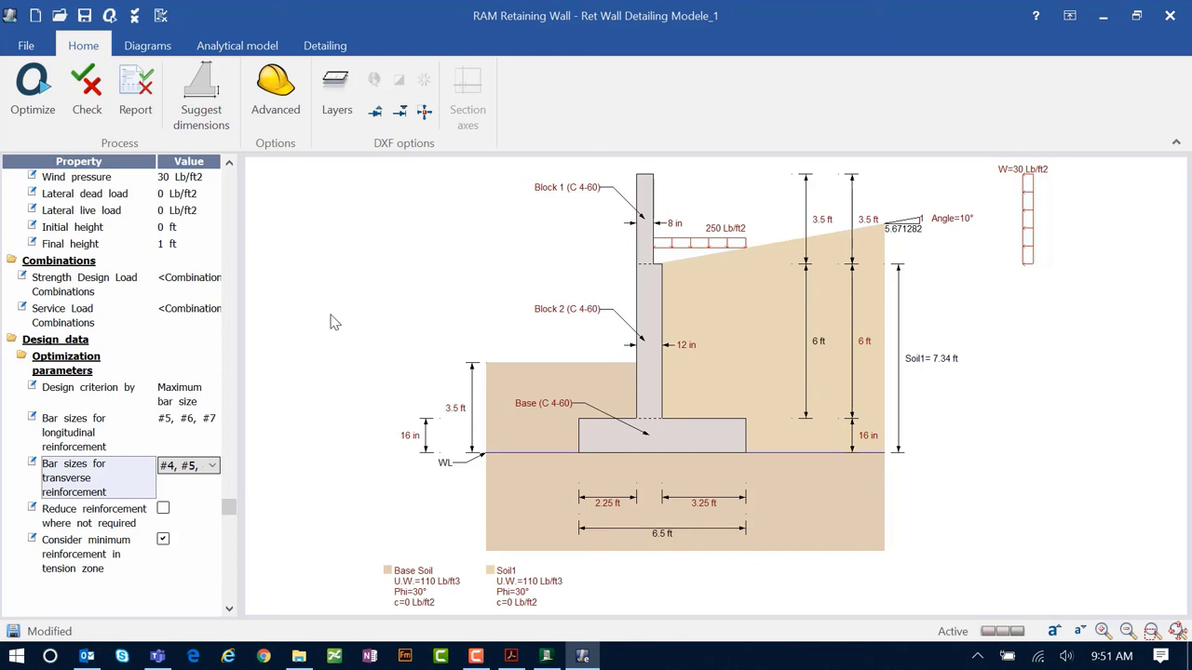
pyautogui.click(86, 106)
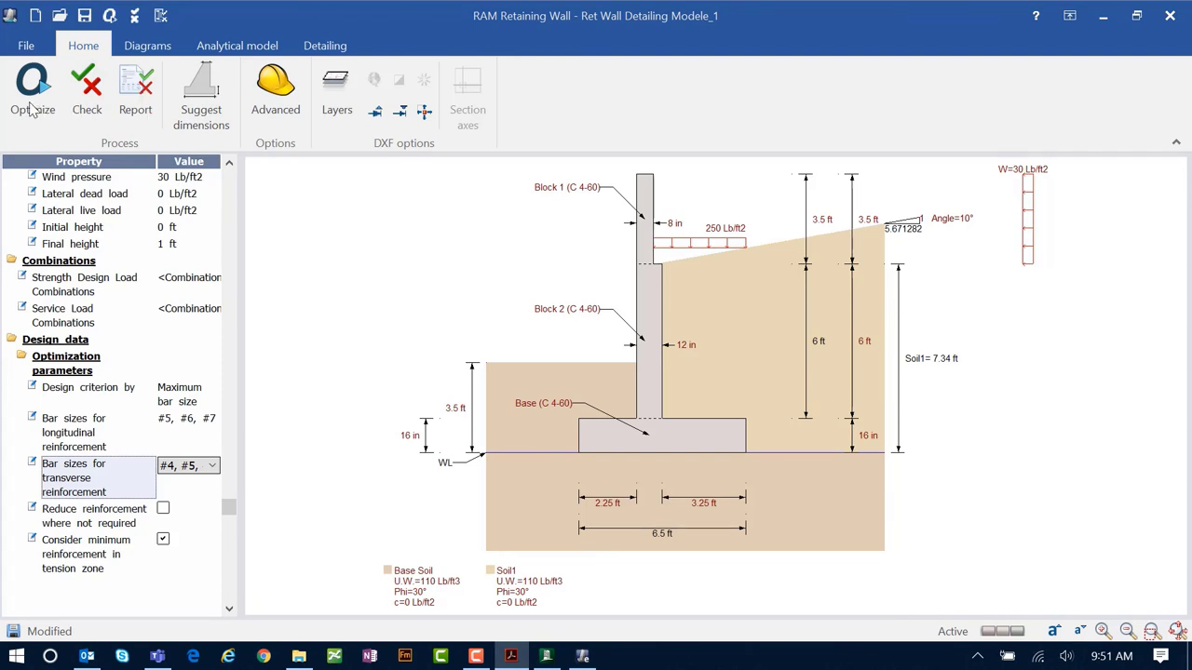
pyautogui.click(86, 96)
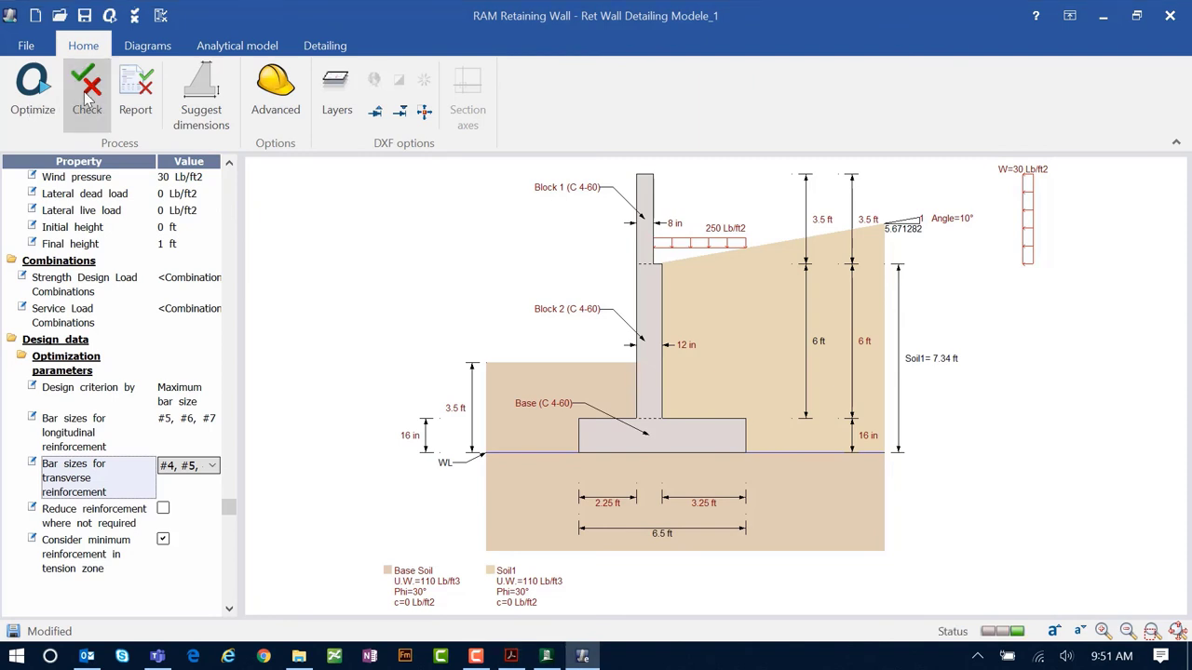
# - Review the design results report, from geometry, materials, soil, load combinations and reinforcement through to the closing notes, and close it
pyautogui.click(147, 112)
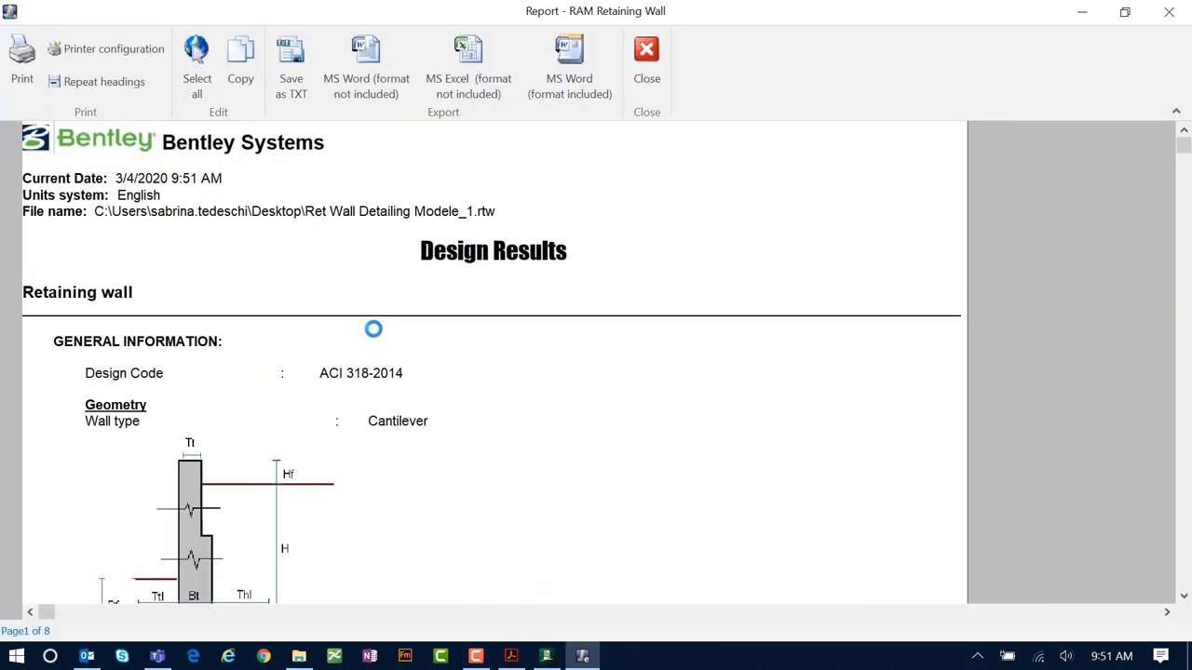
pyautogui.scroll(-6, 439, 341)
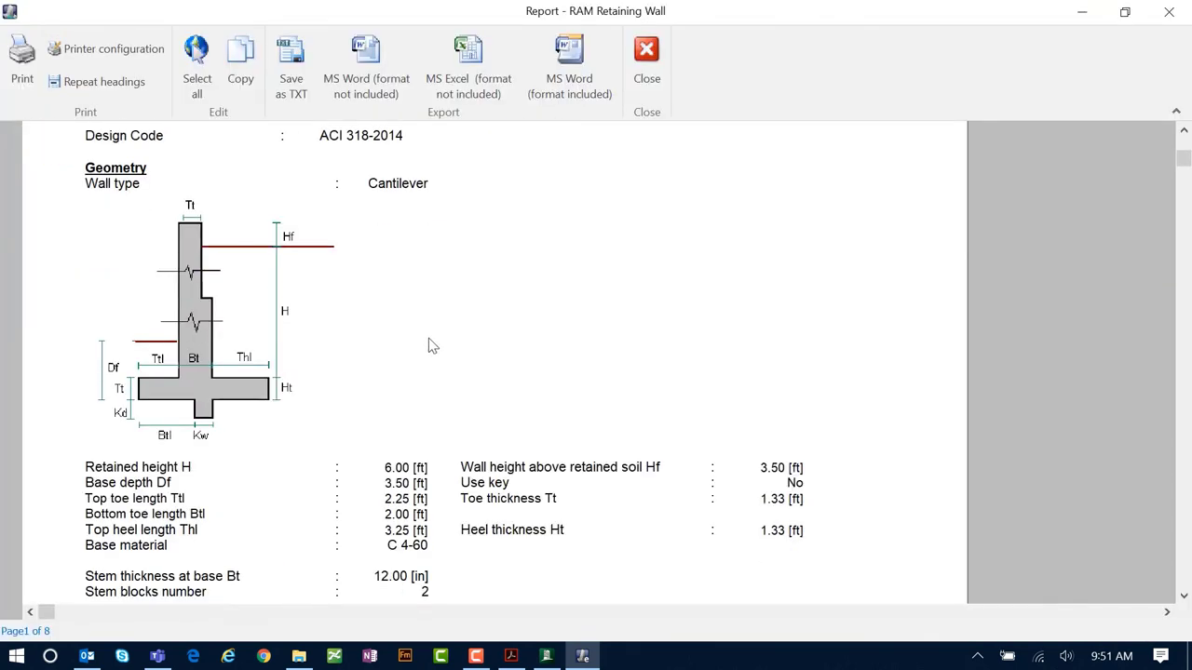
pyautogui.scroll(-4, 421, 354)
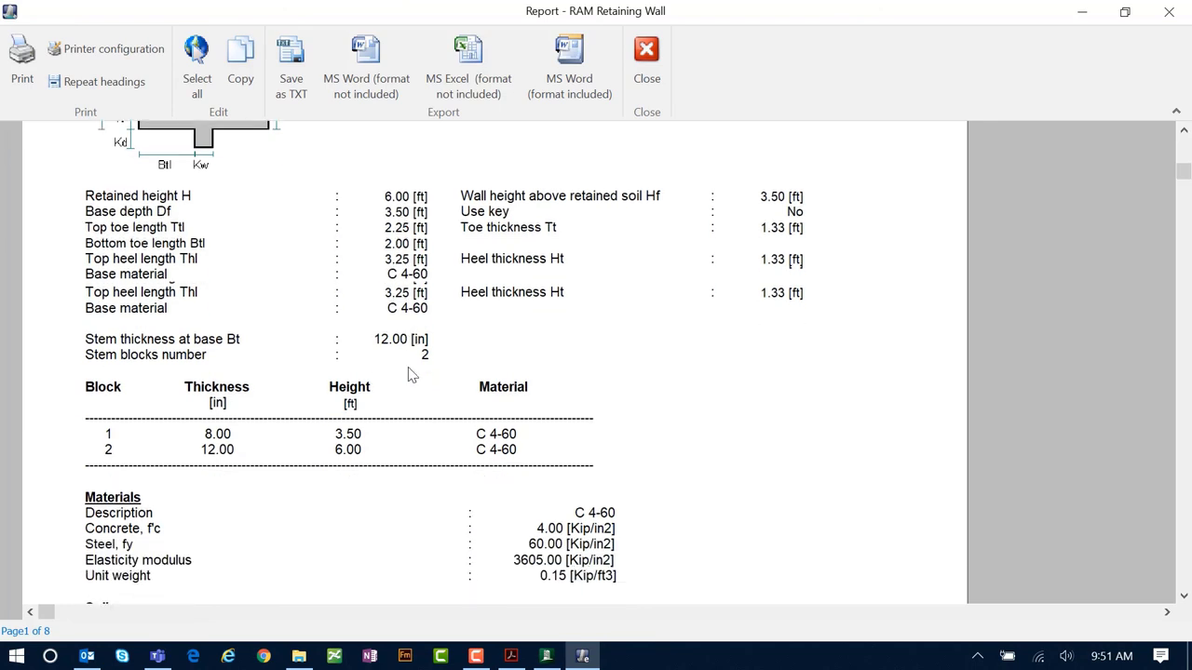
pyautogui.scroll(-3, 409, 377)
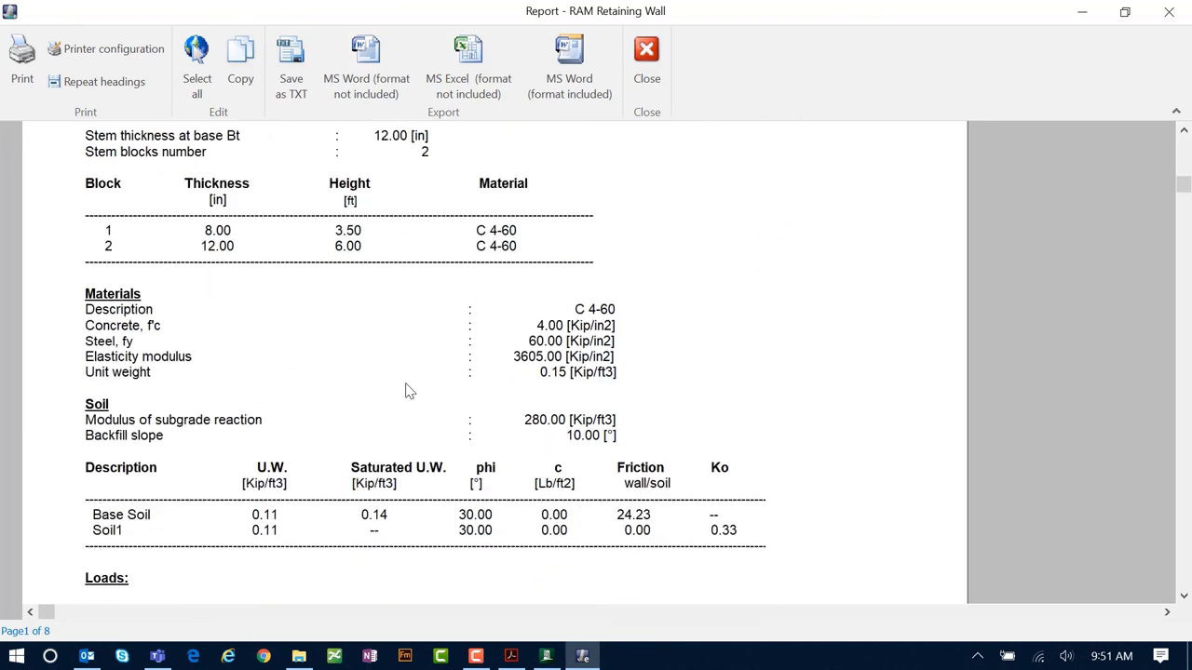
pyautogui.scroll(-6, 408, 391)
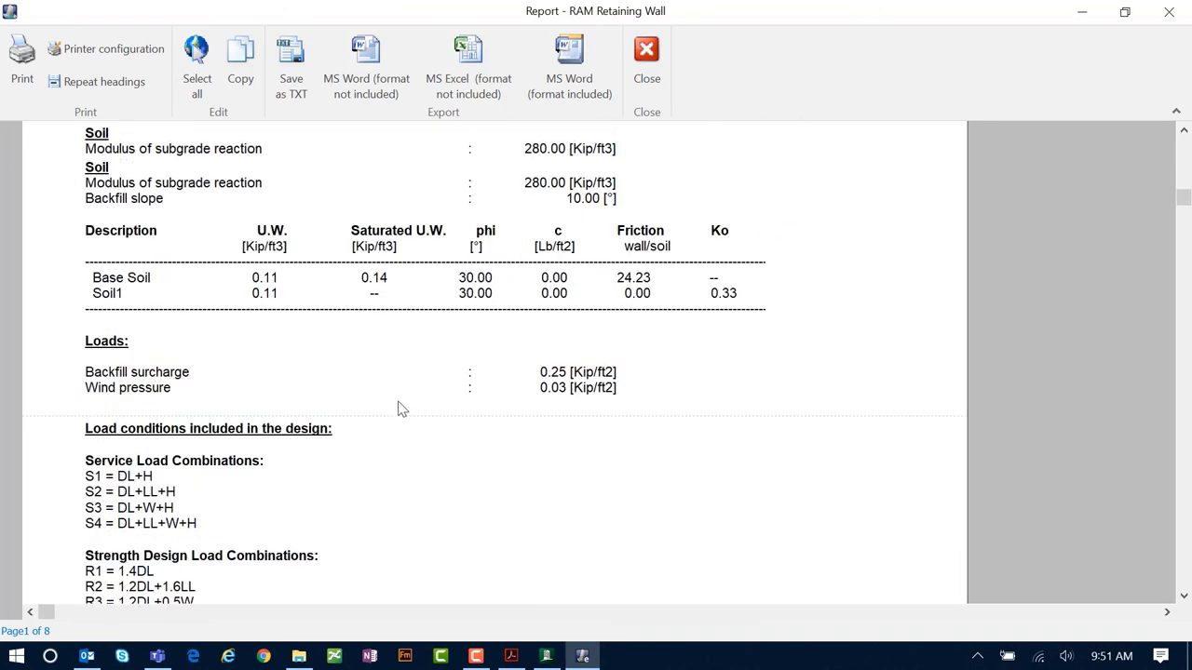
pyautogui.scroll(-6, 408, 421)
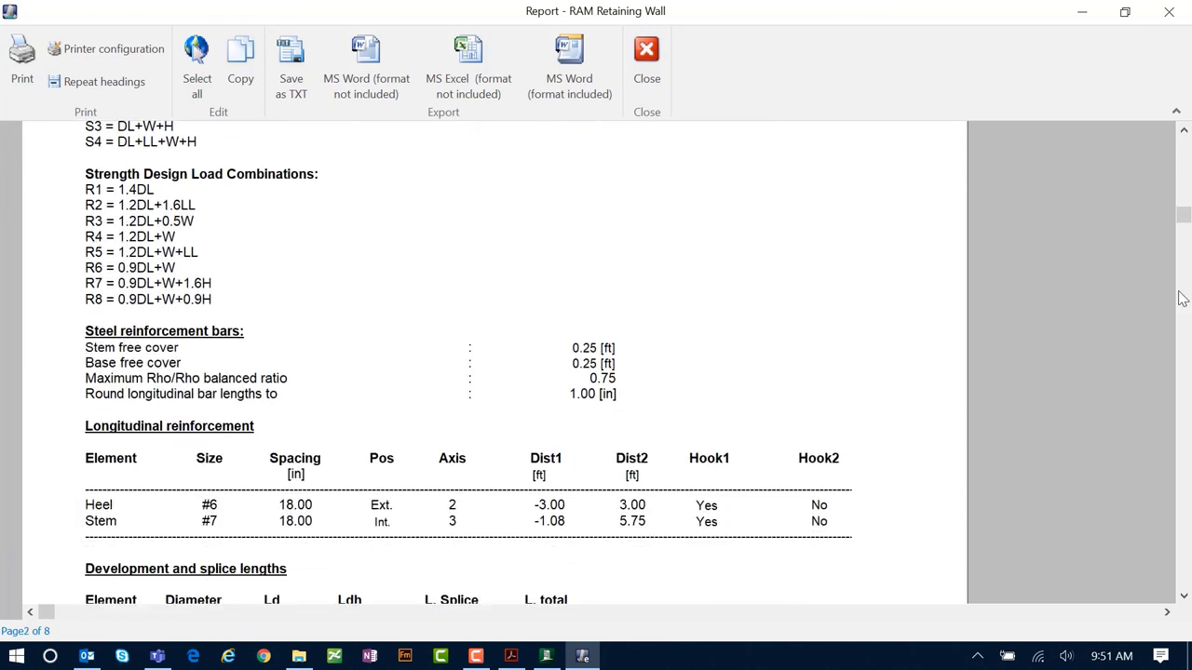
pyautogui.moveTo(1182, 216); pyautogui.dragTo(1184, 557)
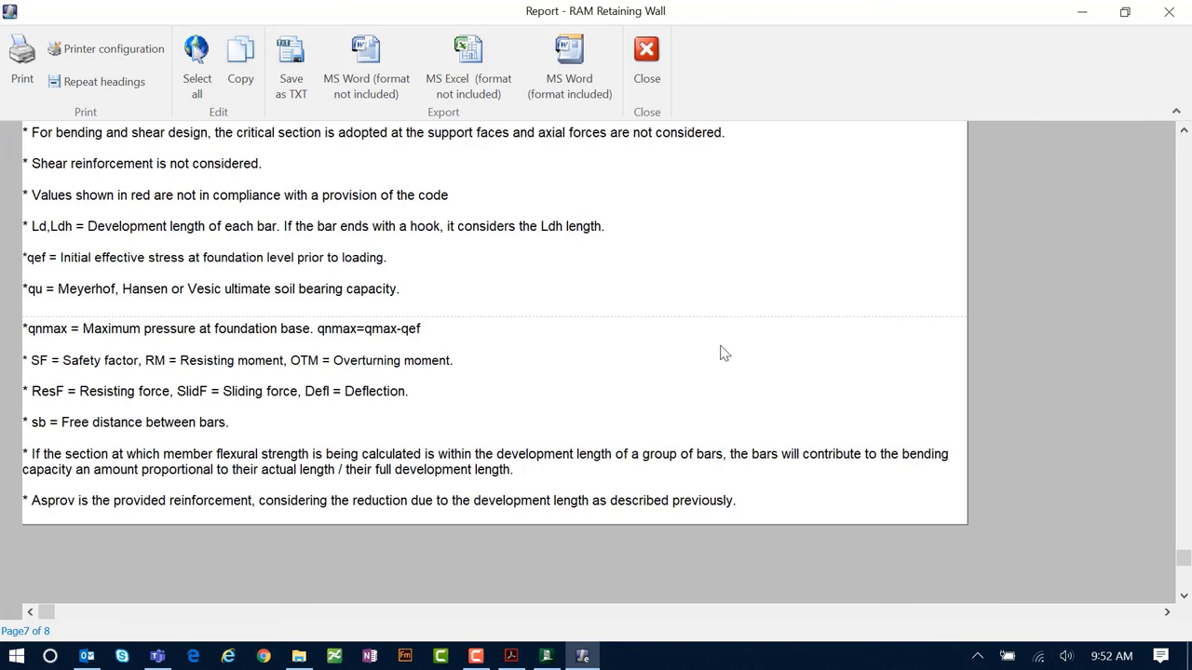
pyautogui.click(649, 68)
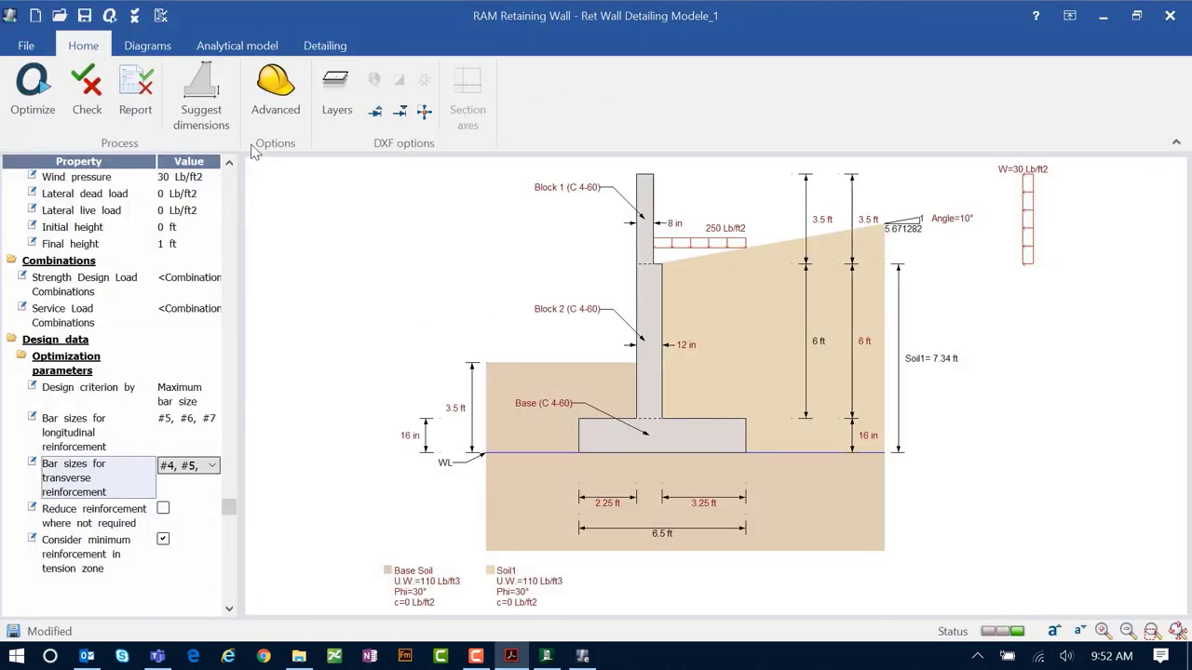
# - Examine the bending moment and shear diagrams and the available load conditions, diagram types and wall elements
pyautogui.click(140, 45)
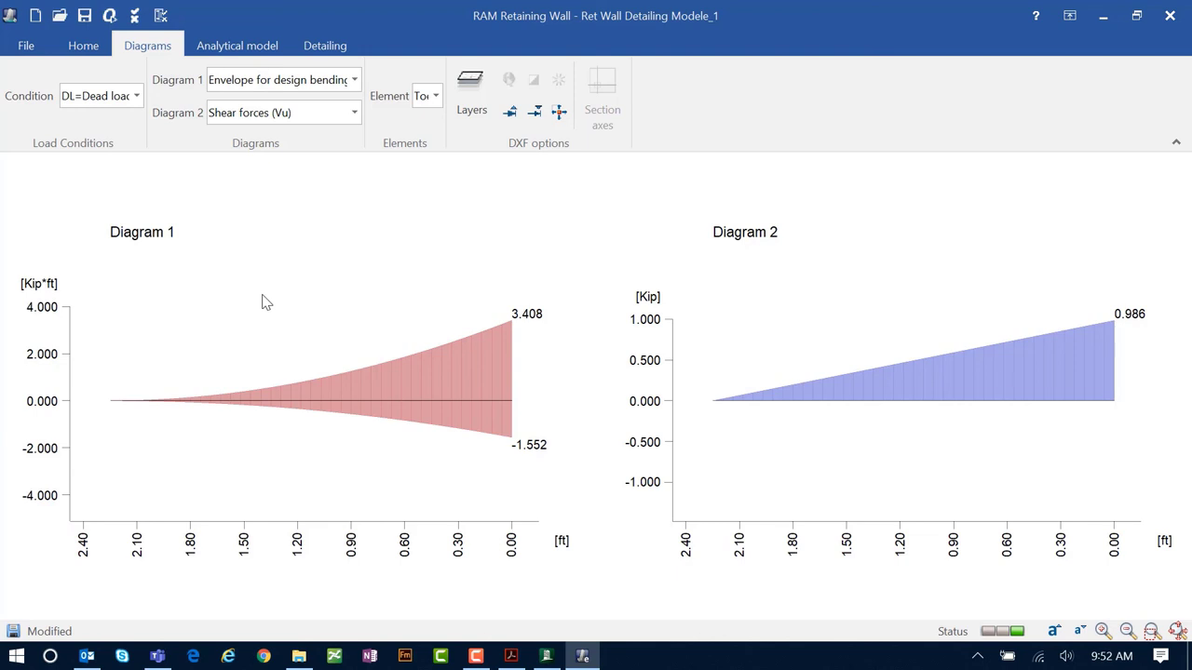
pyautogui.click(137, 96)
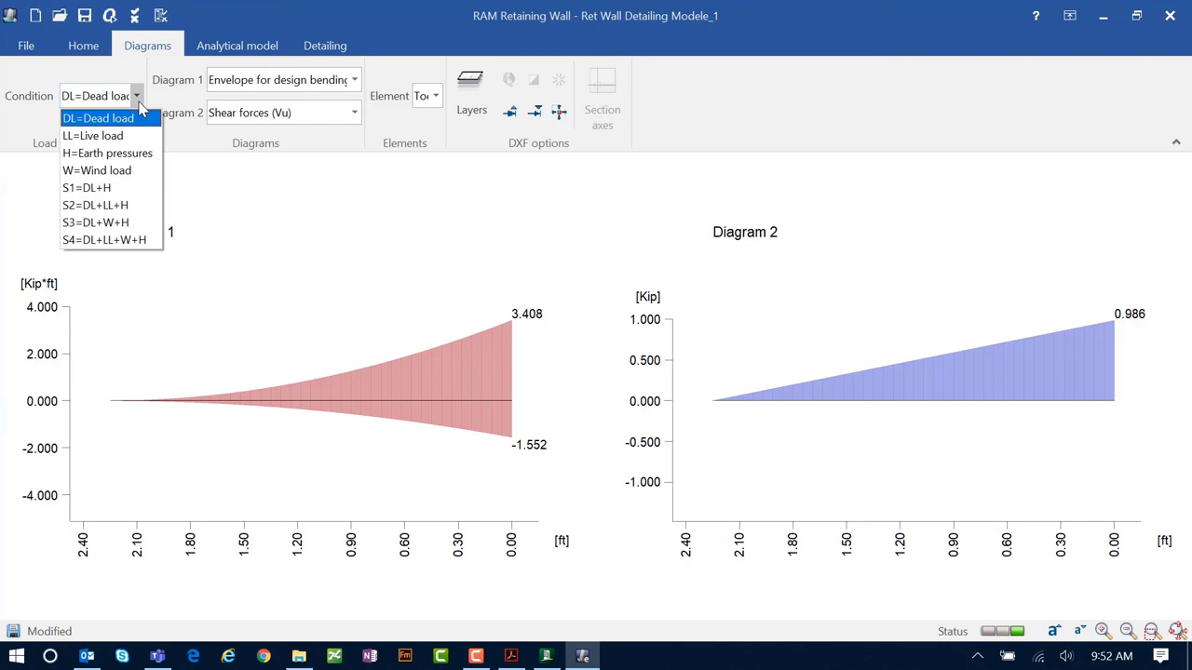
pyautogui.click(139, 104)
pyautogui.click(355, 82)
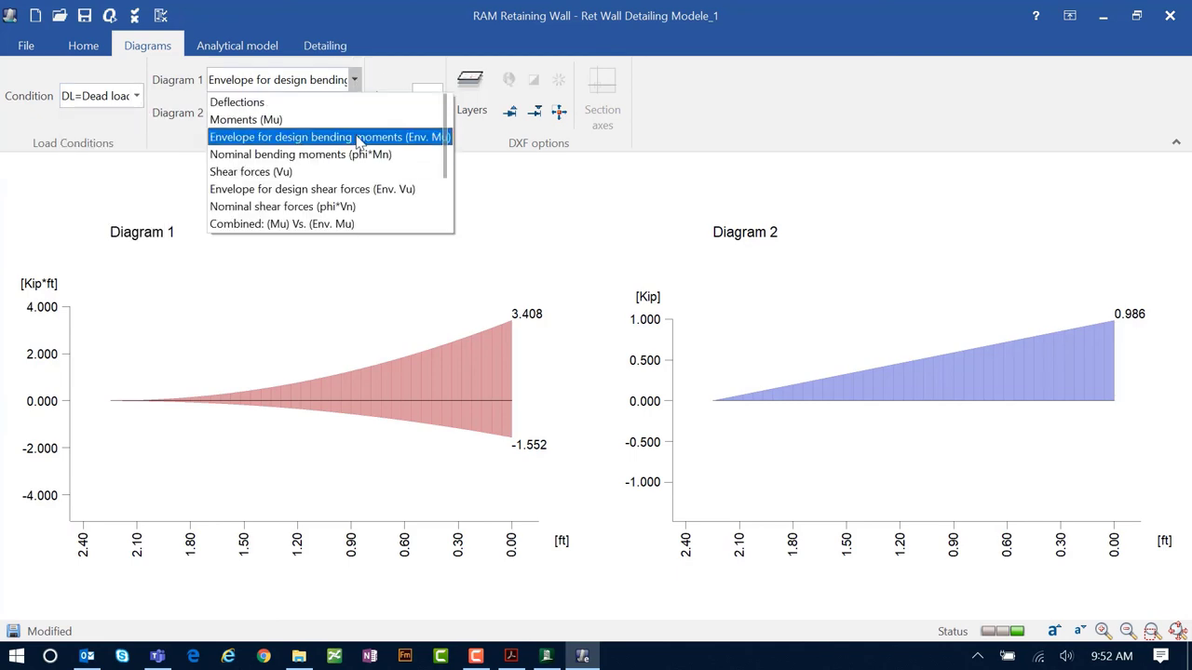
pyautogui.click(694, 130)
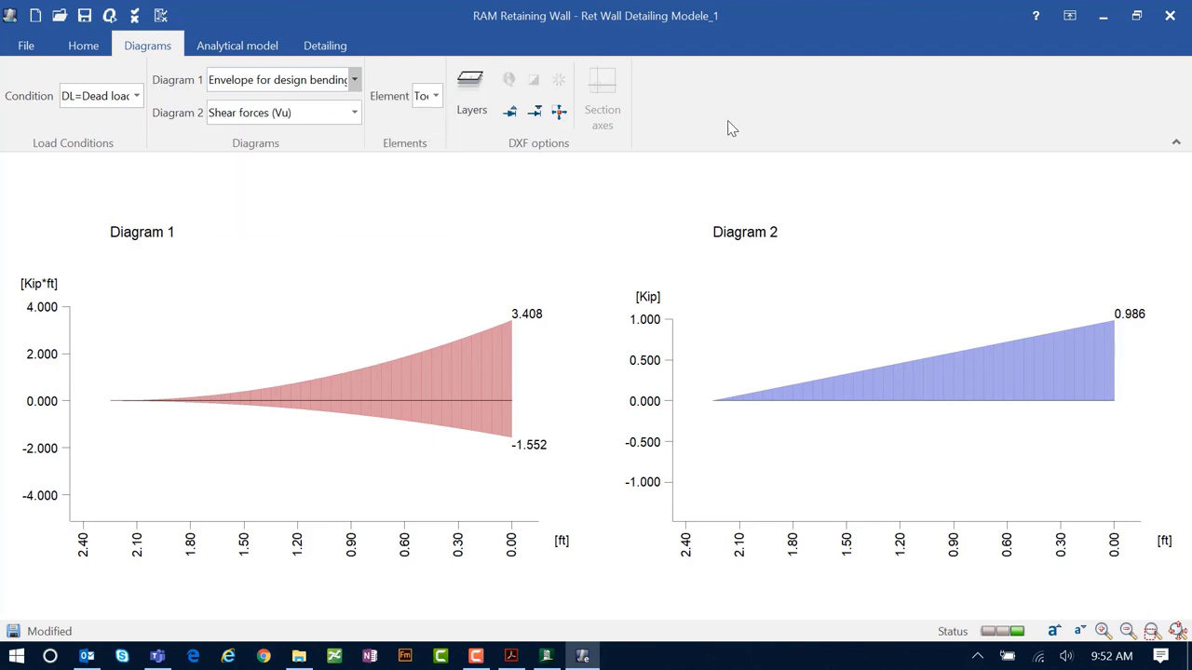
pyautogui.click(355, 114)
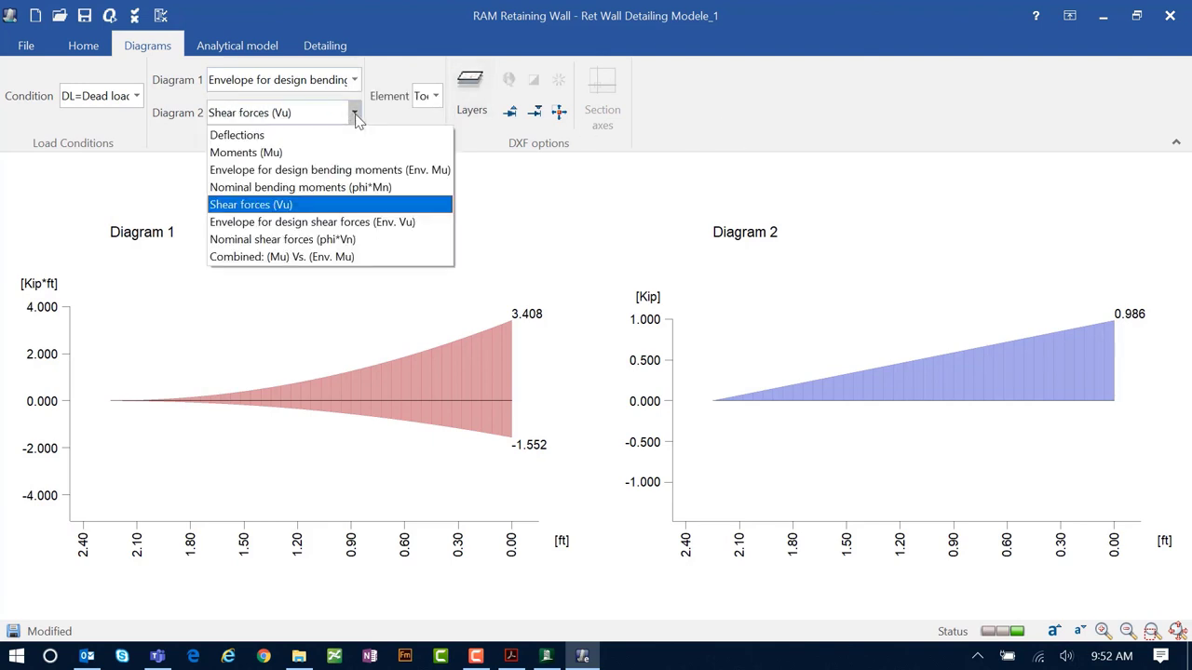
pyautogui.click(354, 114)
pyautogui.click(435, 96)
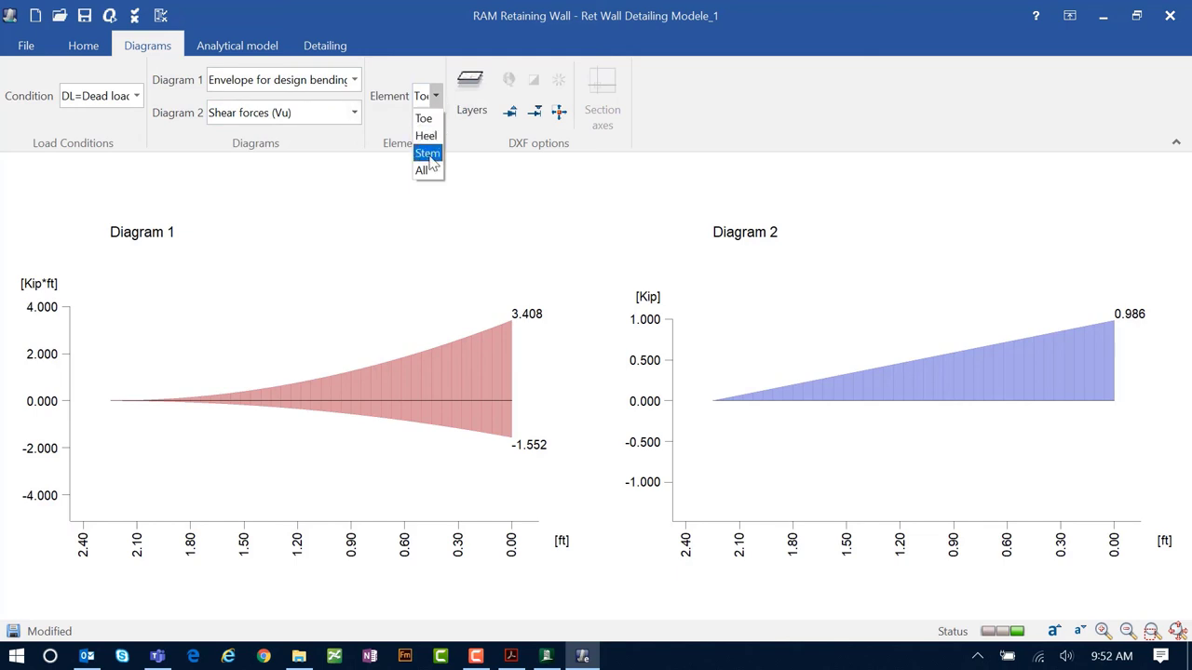
pyautogui.click(434, 98)
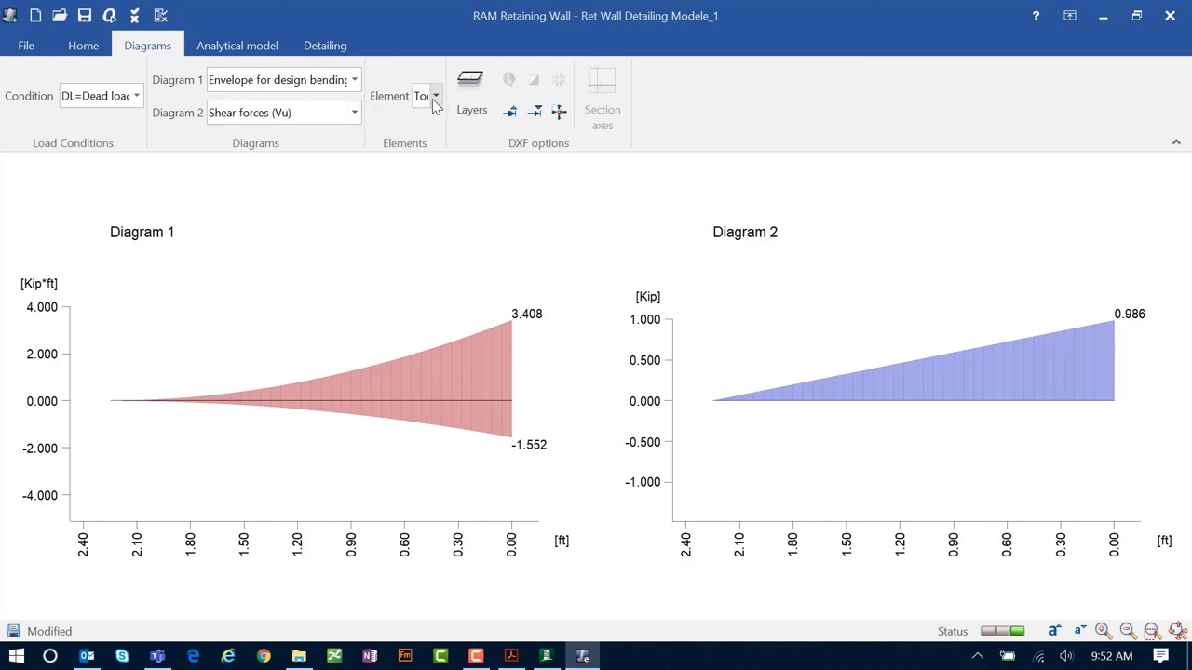
# - Display the dead loads on the wall's analytical model
pyautogui.click(250, 46)
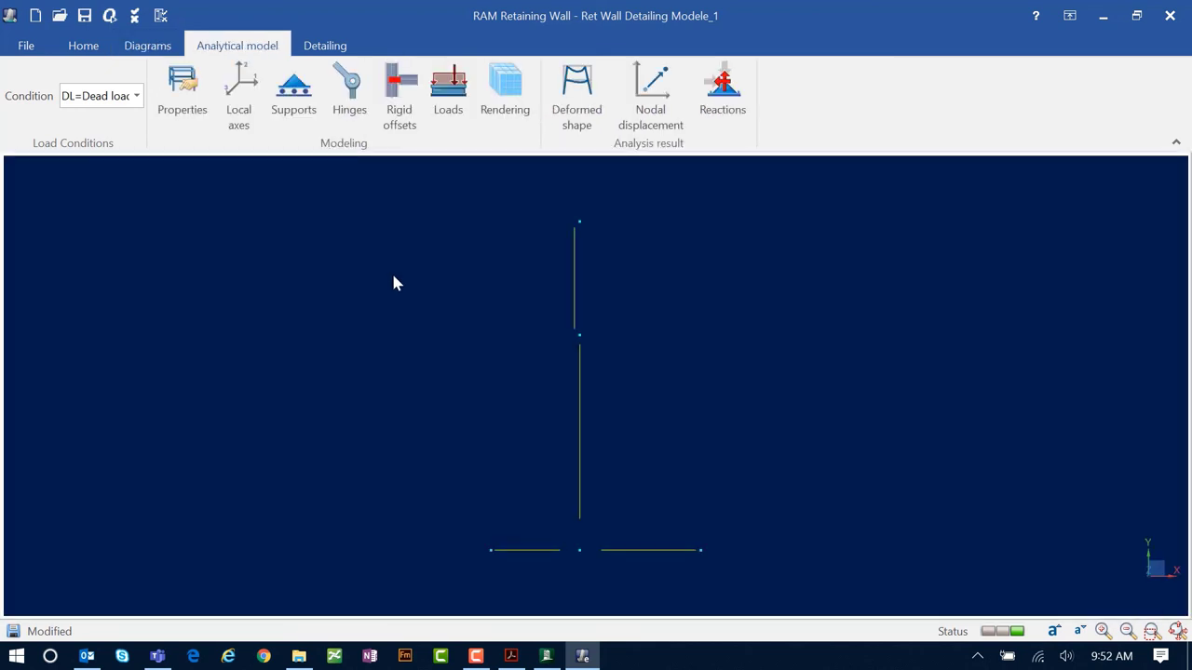
pyautogui.click(447, 120)
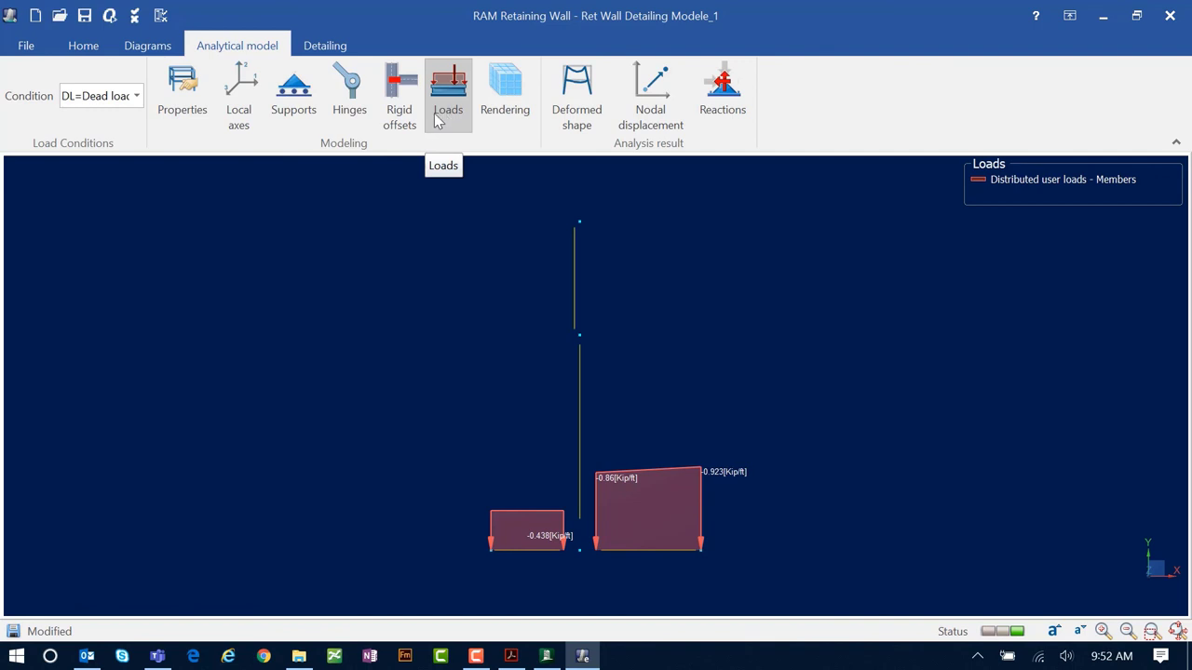
# - Save the retaining wall file and exit the module, returning to RAM Elements
pyautogui.click(84, 15)
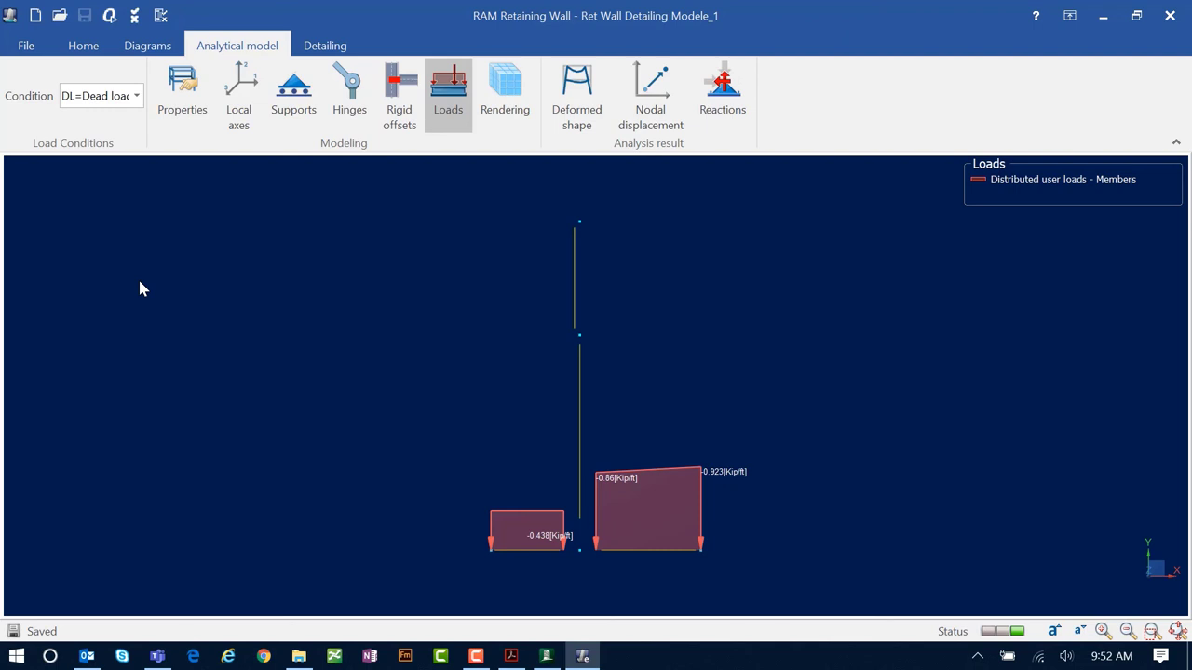
pyautogui.click(13, 48)
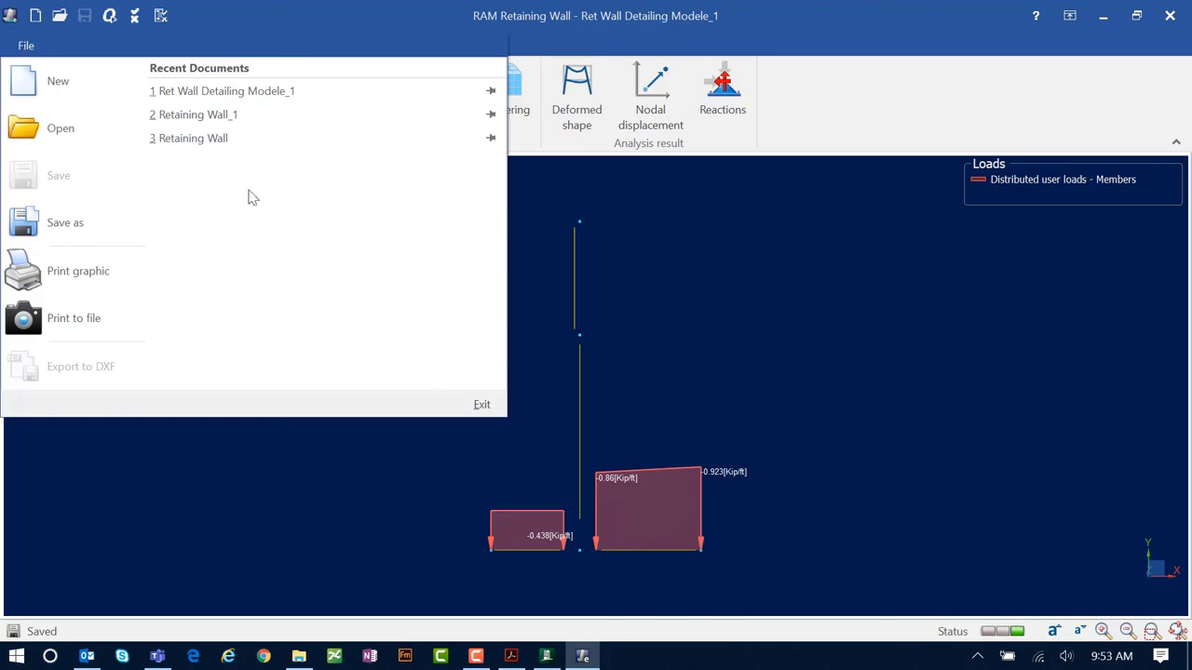
pyautogui.click(482, 407)
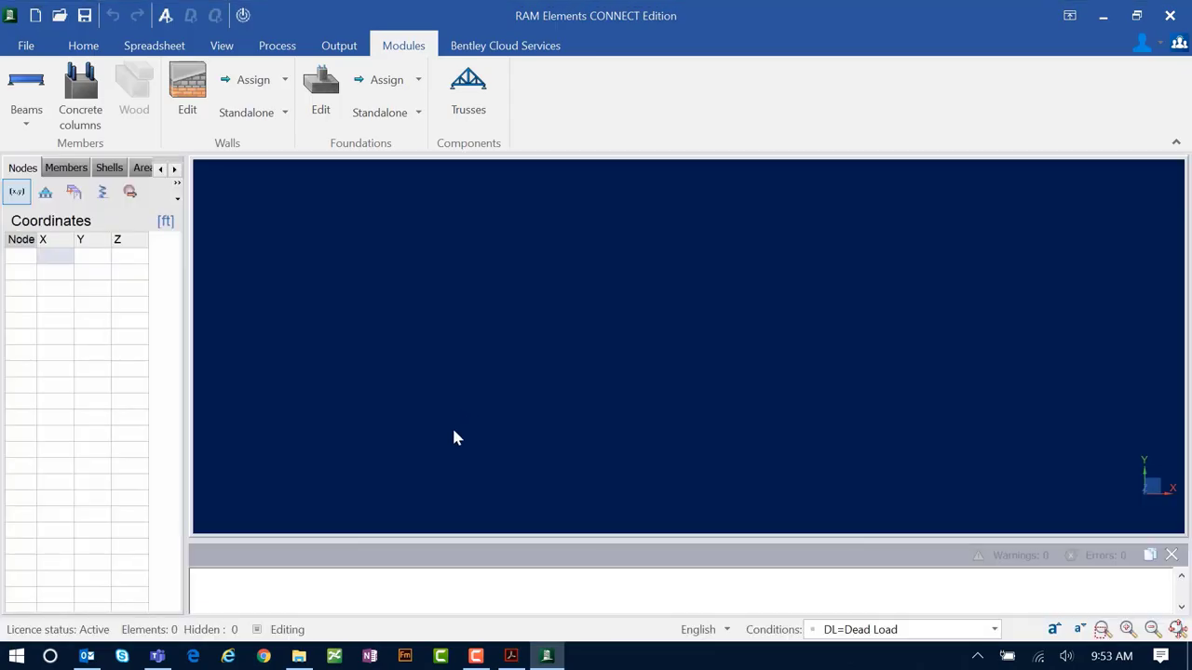